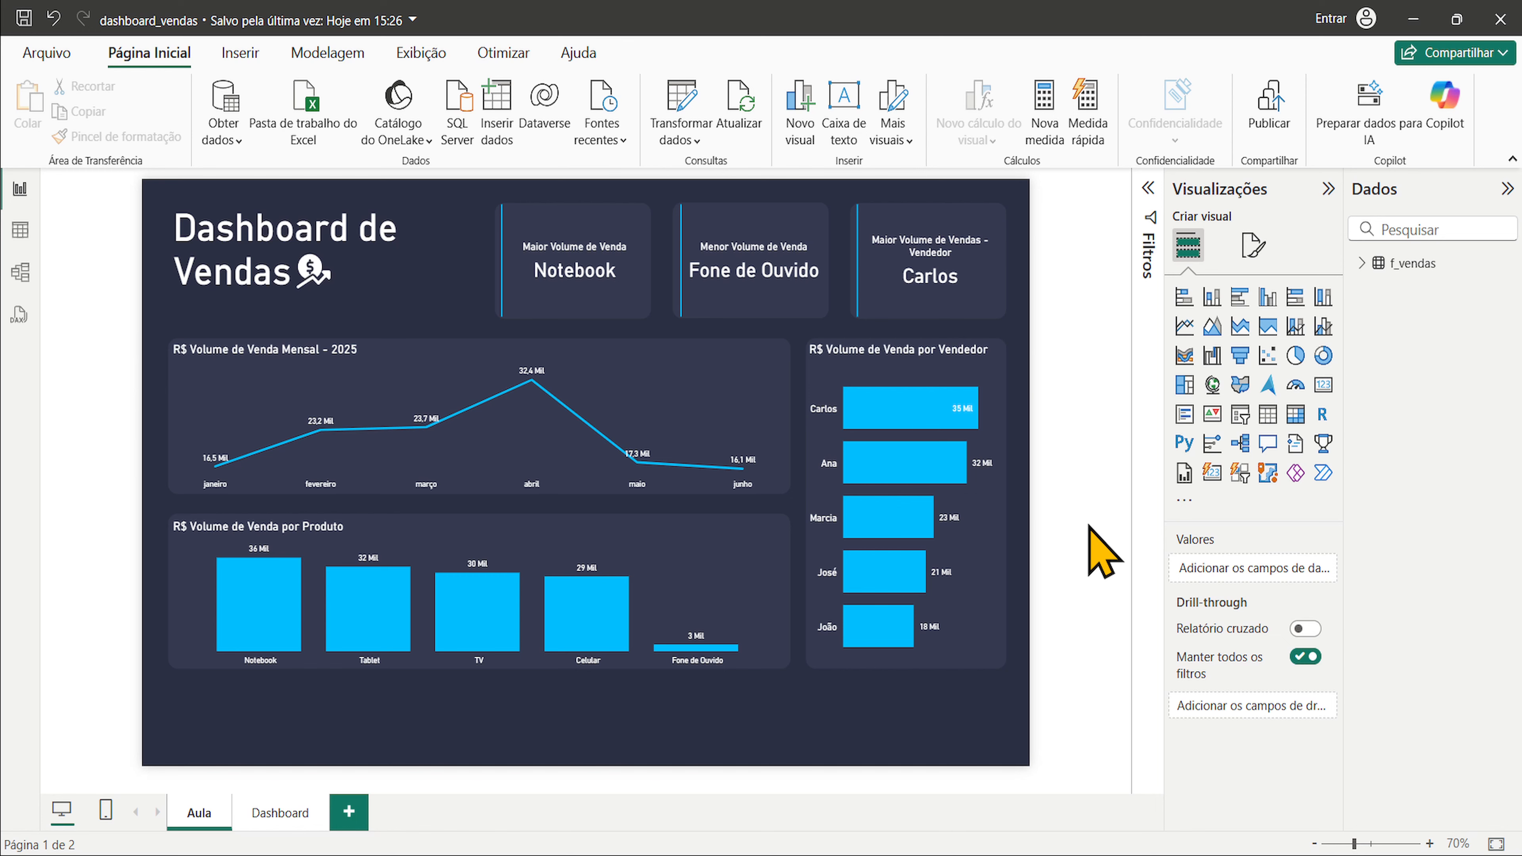
- Check how the dashboard cards and charts respond to selecting abril in the monthly sales line chart, and clear the selection
left_click(20, 230)
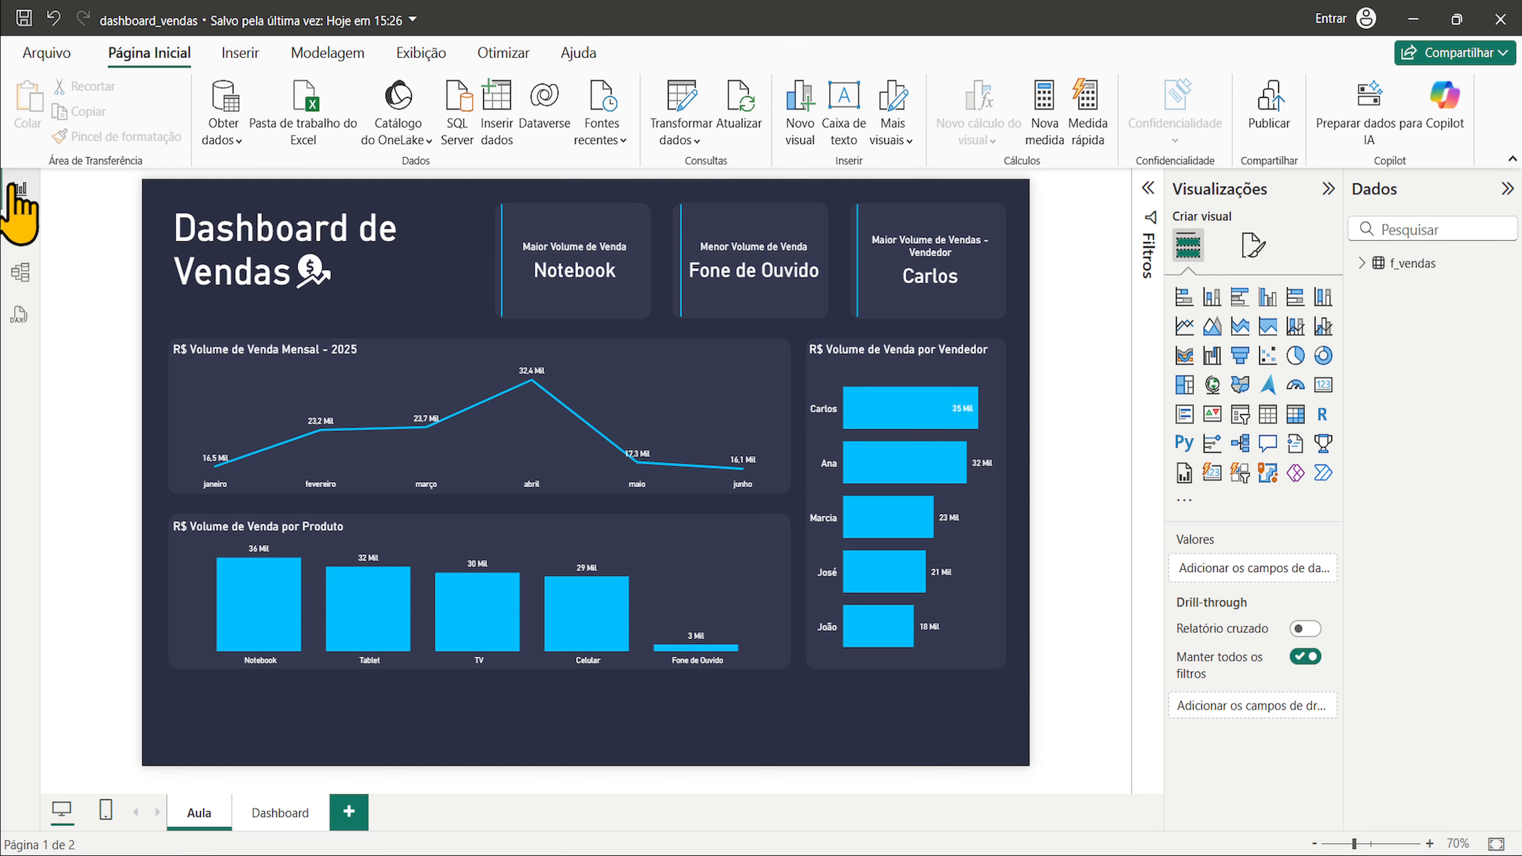
left_click(19, 189)
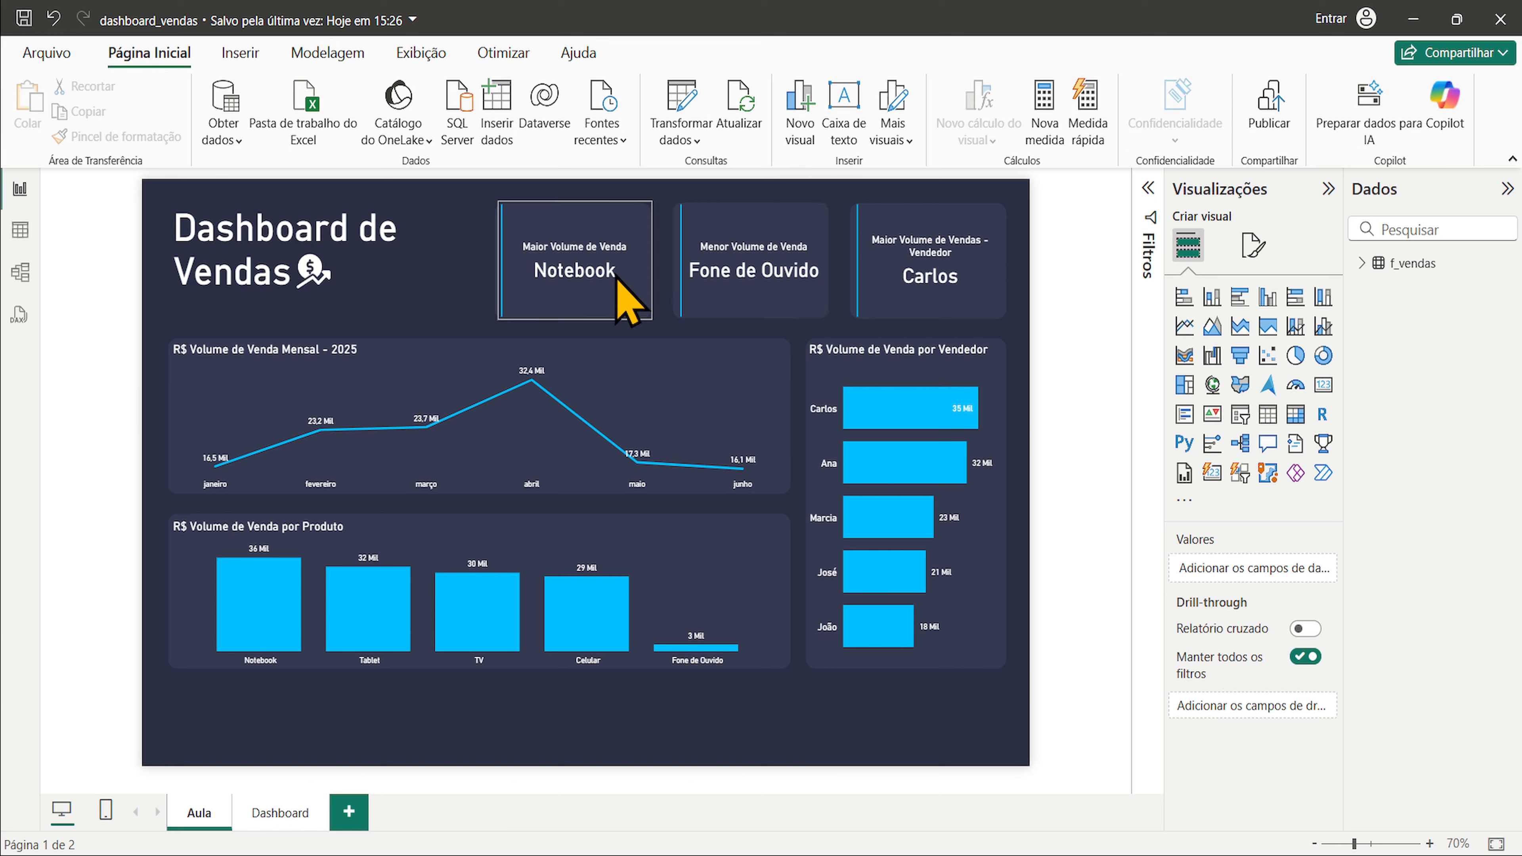
left_click(532, 381)
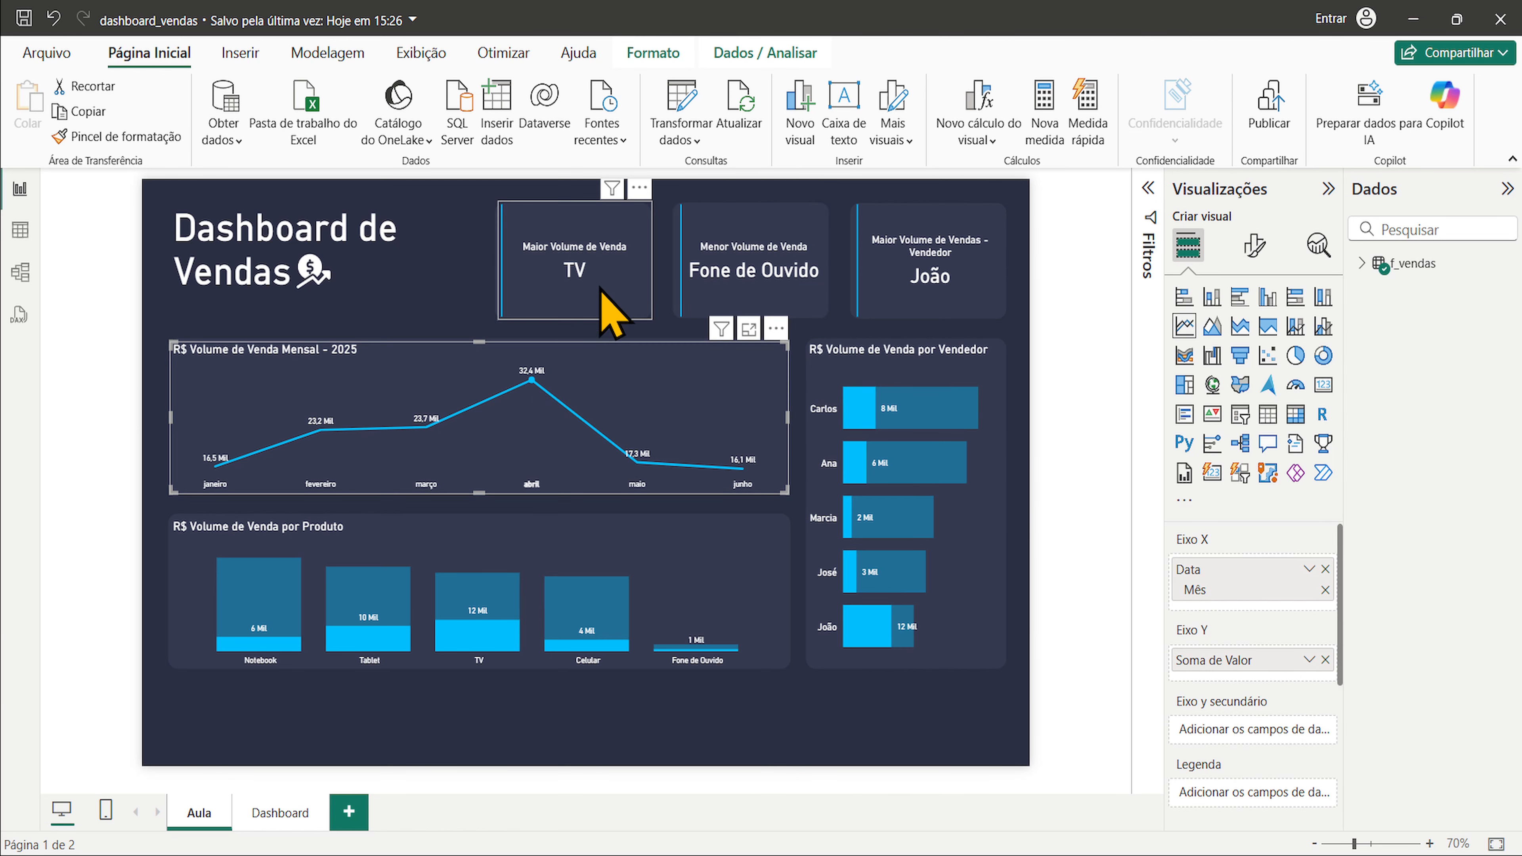
left_click(531, 380)
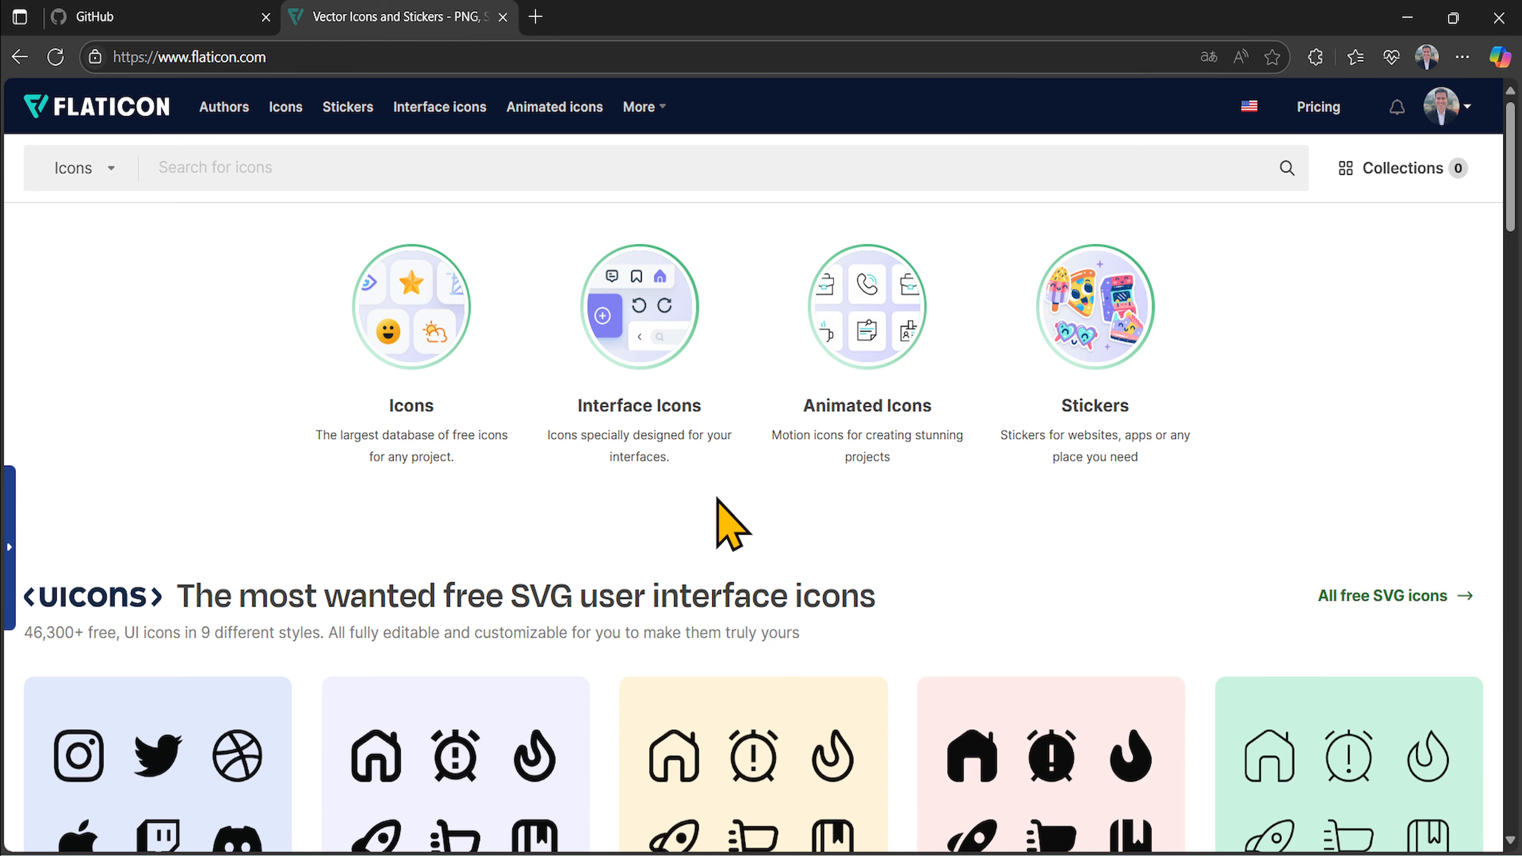
- On Flaticon, search for tv icons and filter the results to the Fill shape
type("tv")
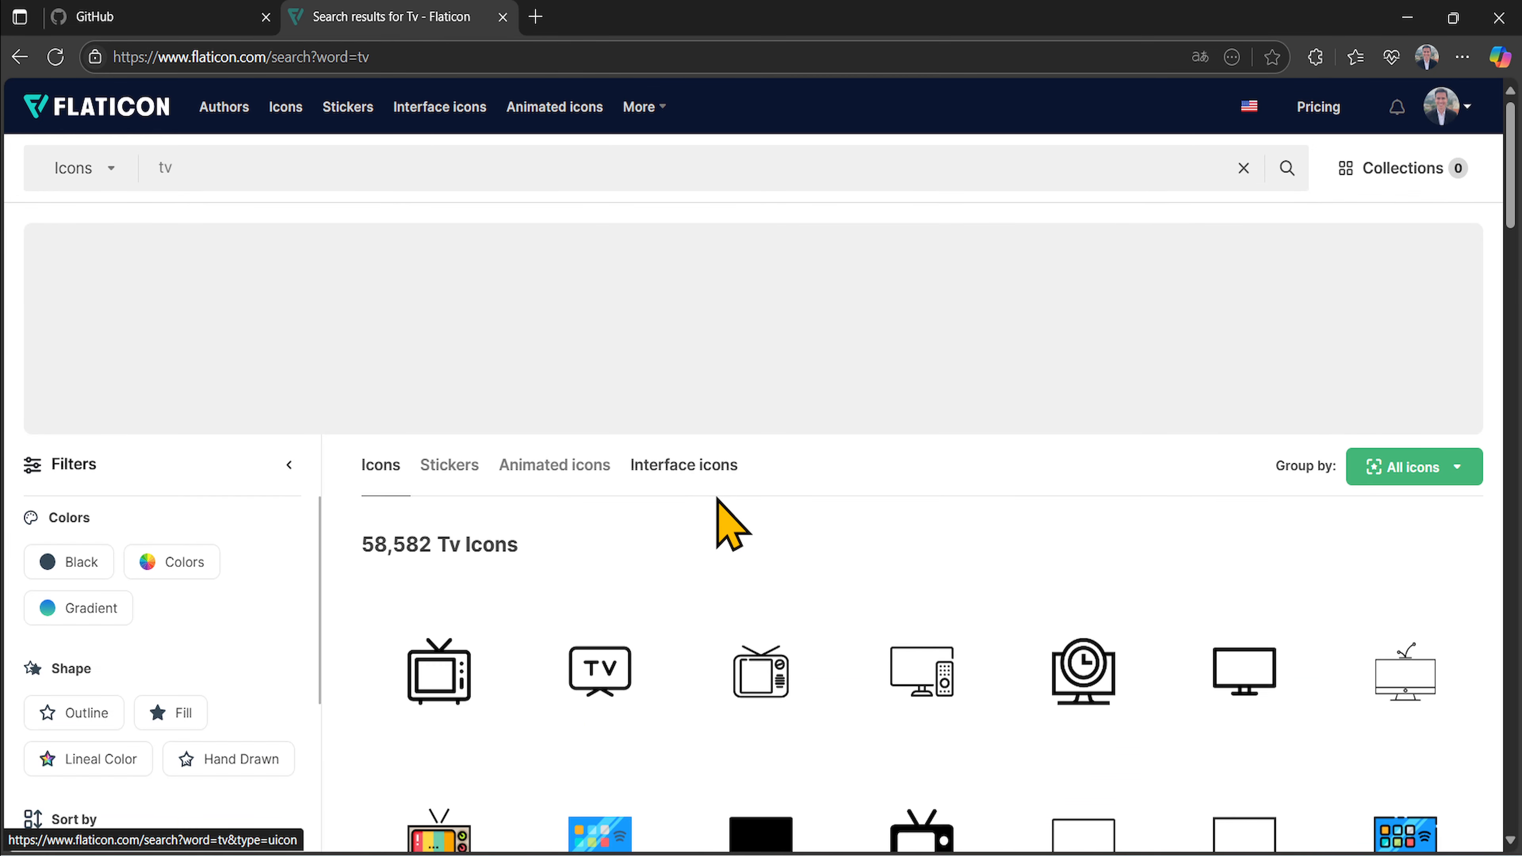
scroll(696, 697, "down", 3)
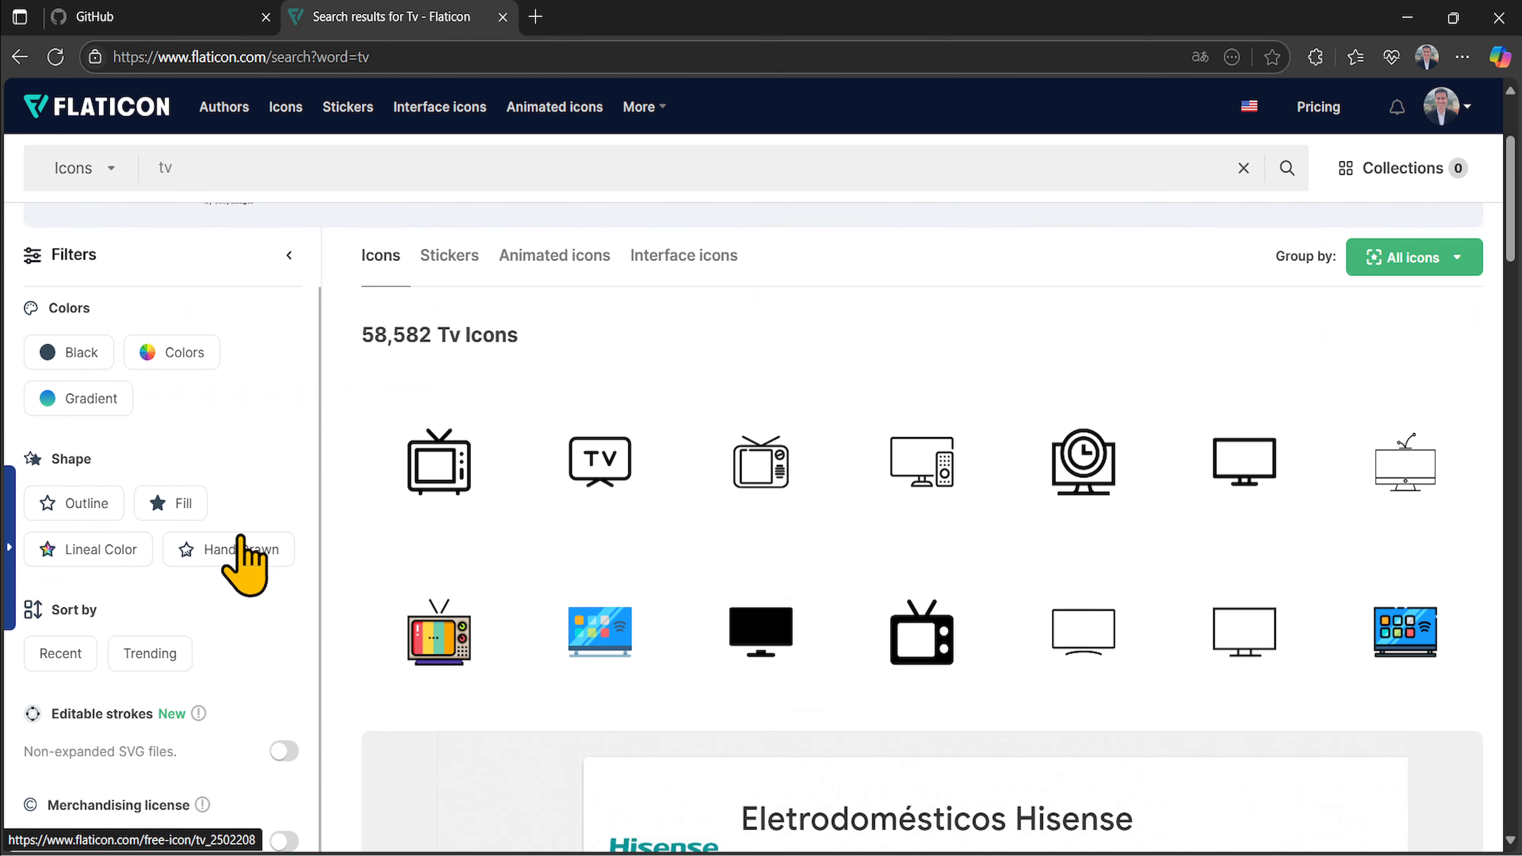
left_click(191, 504)
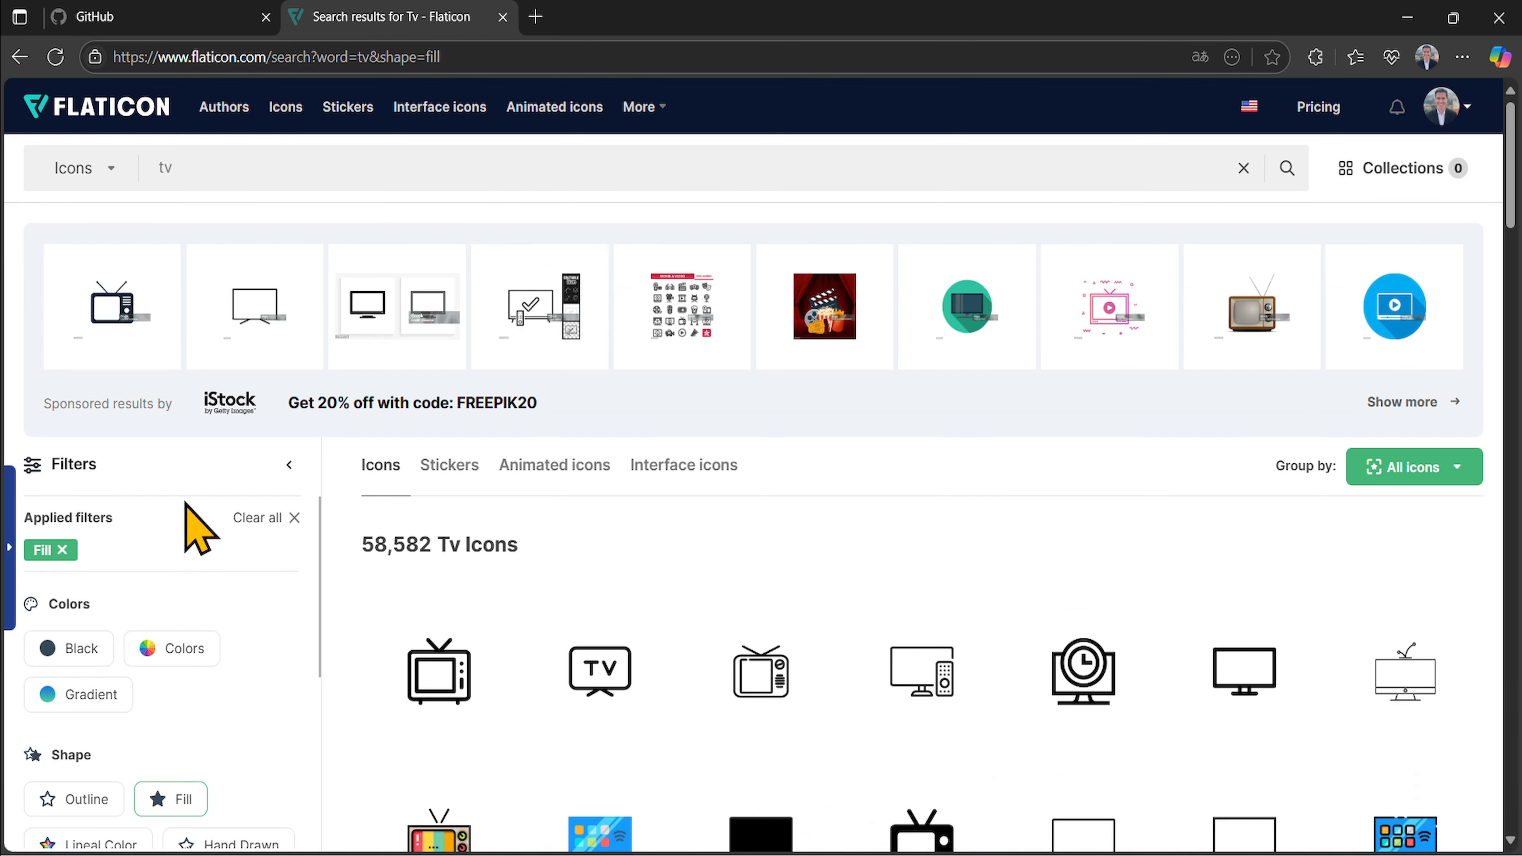
scroll(527, 599, "down", 3)
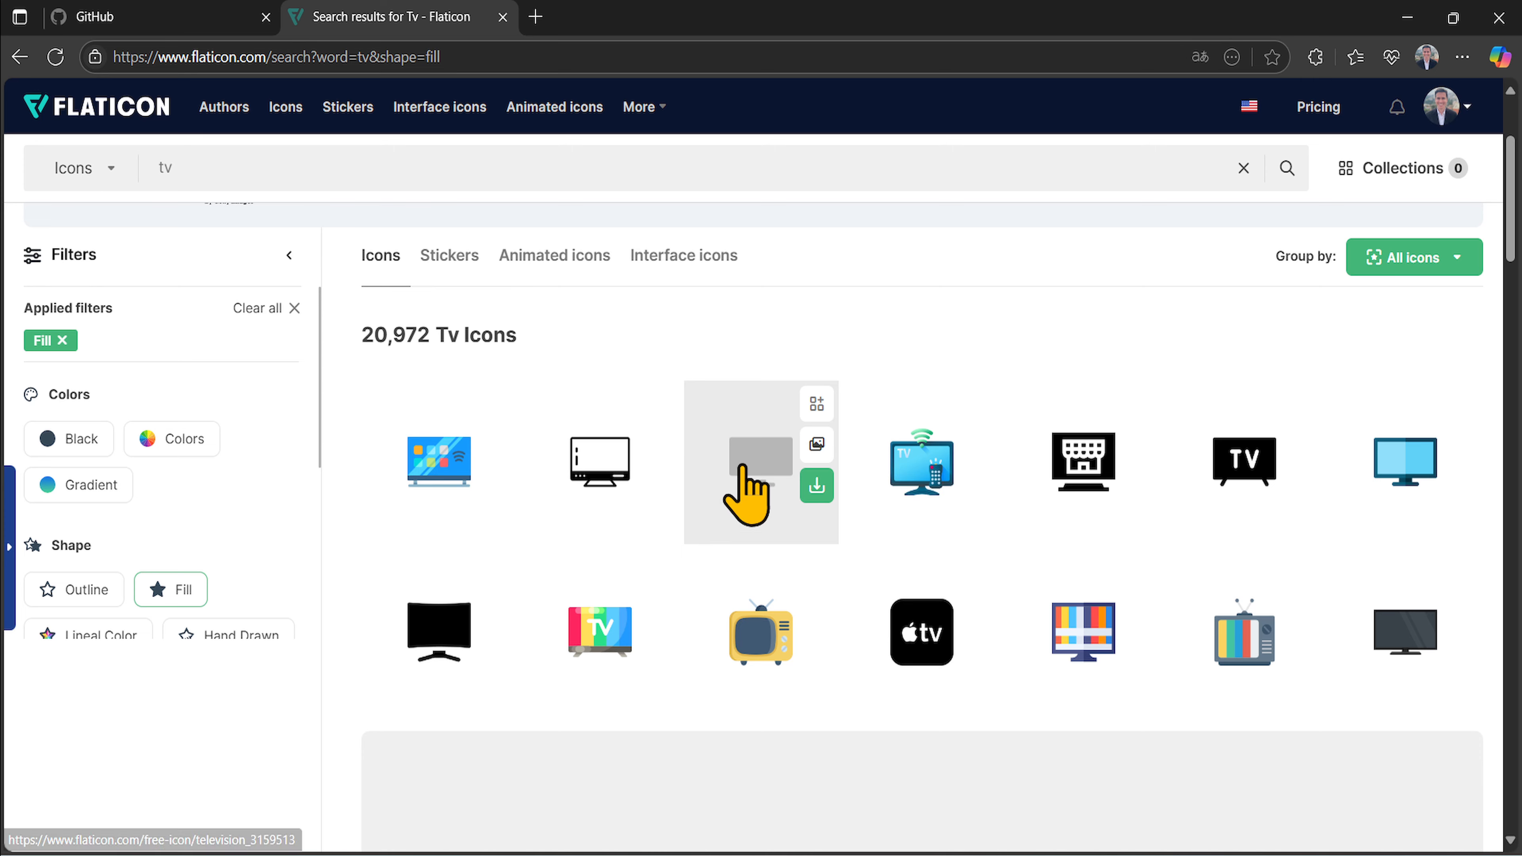
- Open the black flat-screen television icon in the icon editor and recolor it white
left_click(758, 491)
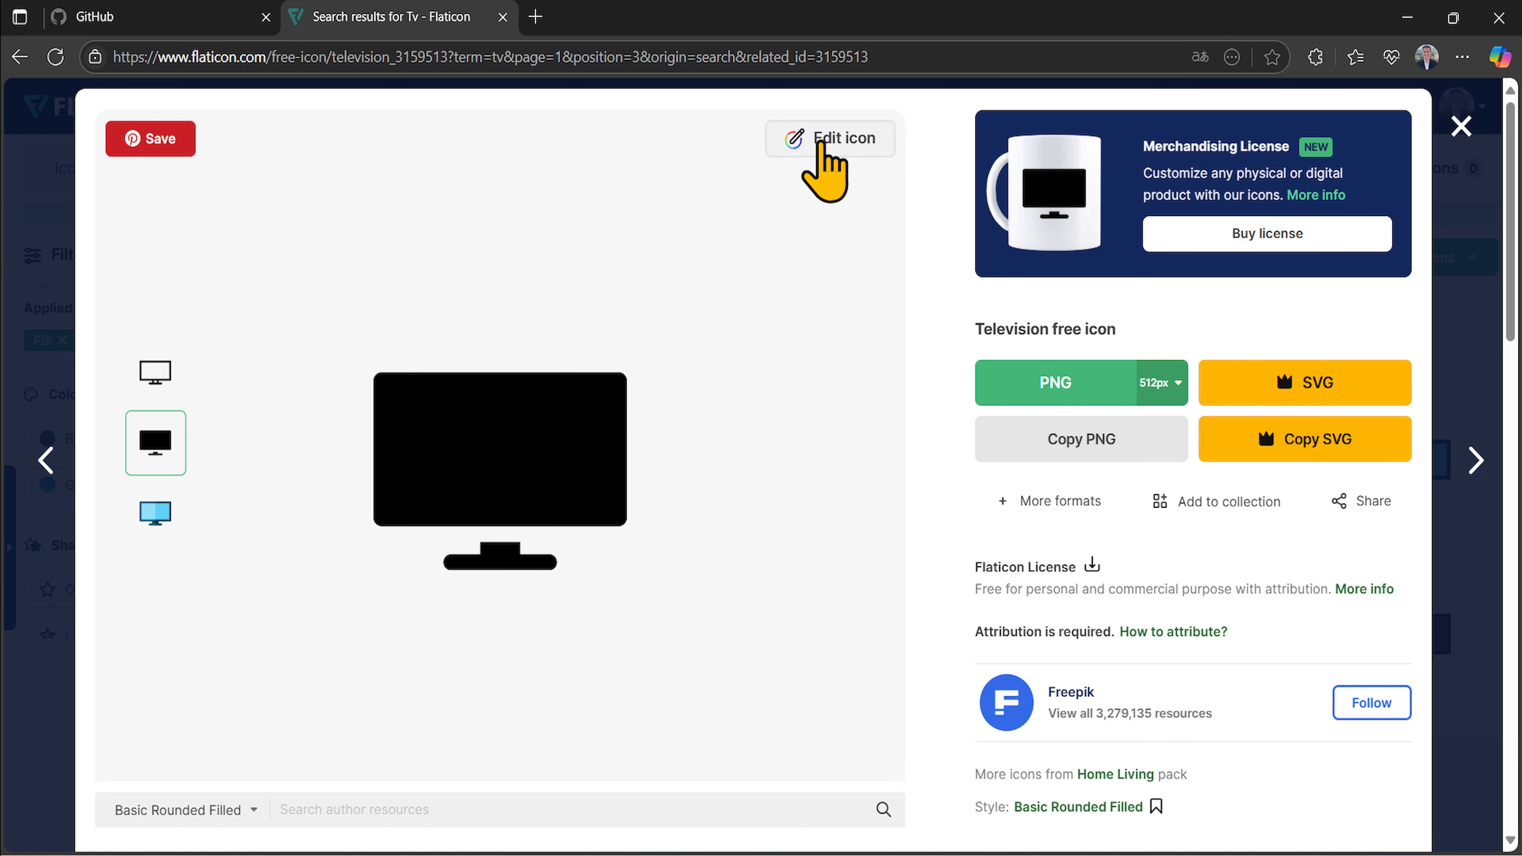
left_click(819, 145)
left_click(200, 325)
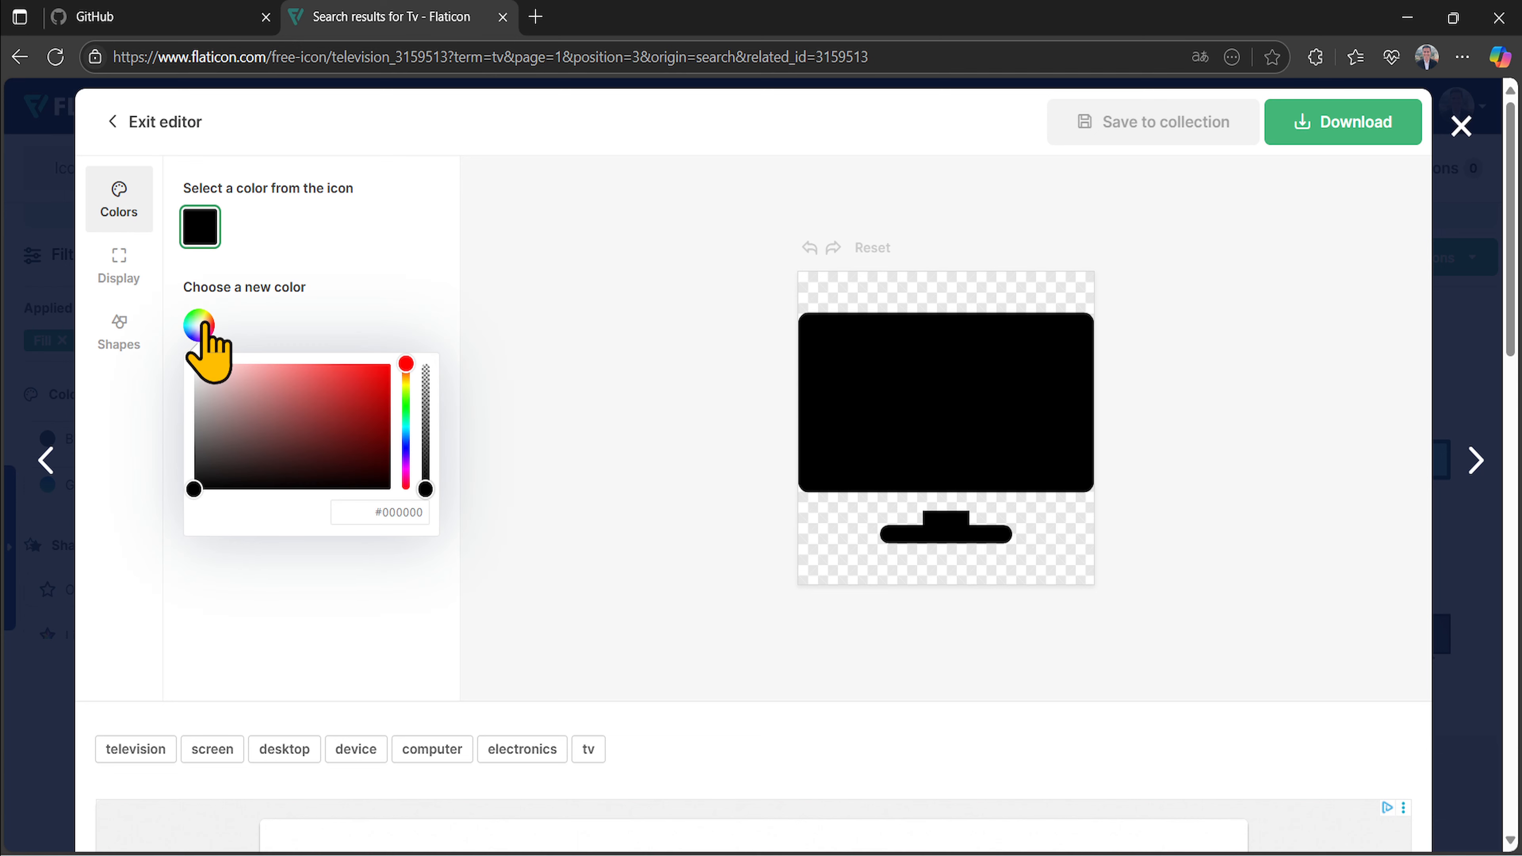
left_click_drag(198, 367, 171, 361)
left_click(785, 401)
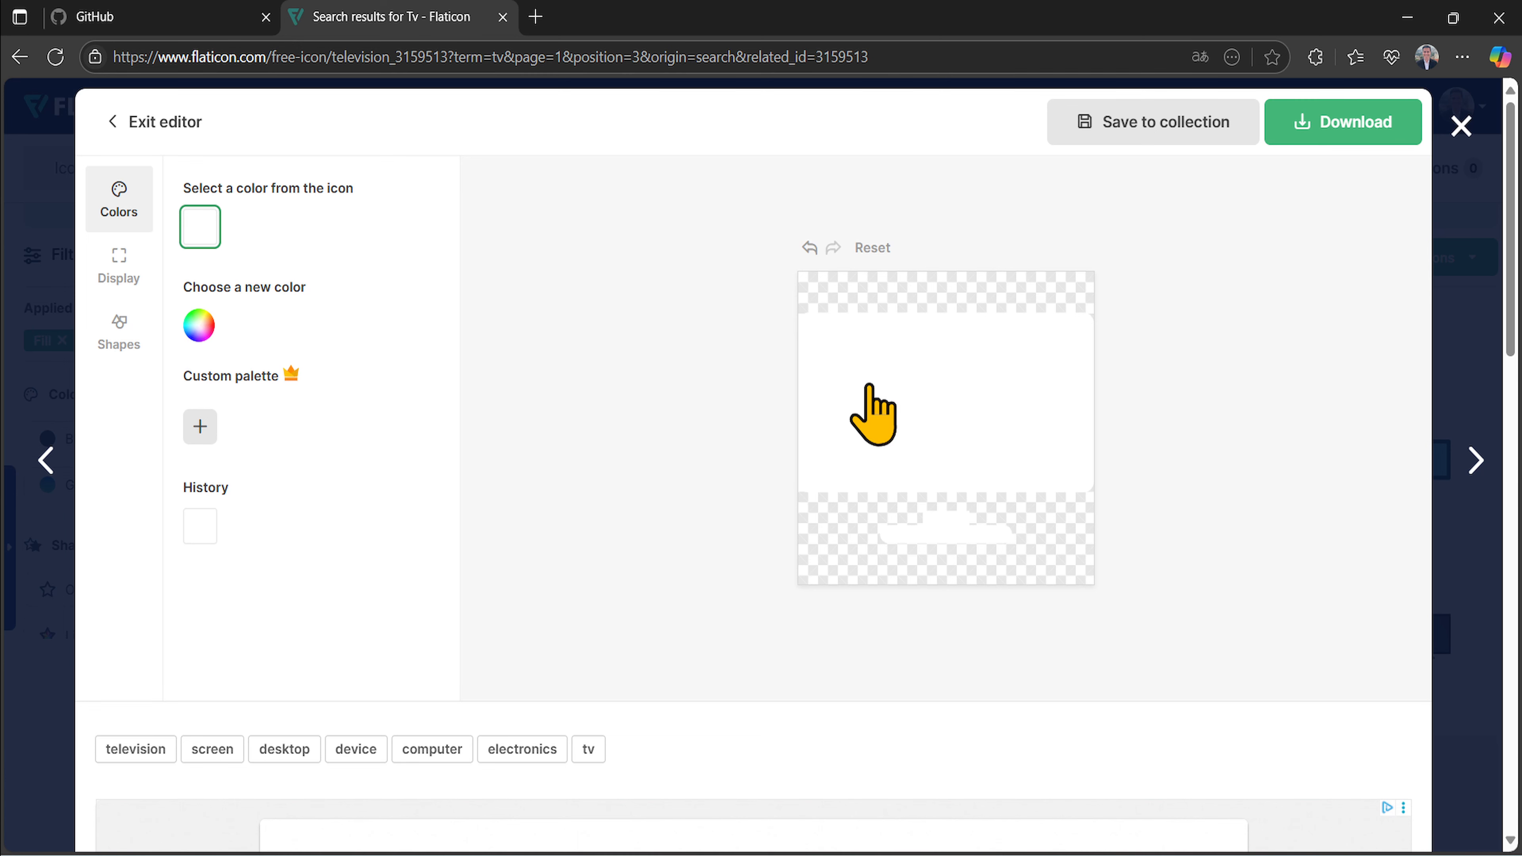
- Download the edited television icon as a 512px PNG using the free download option
left_click(1345, 137)
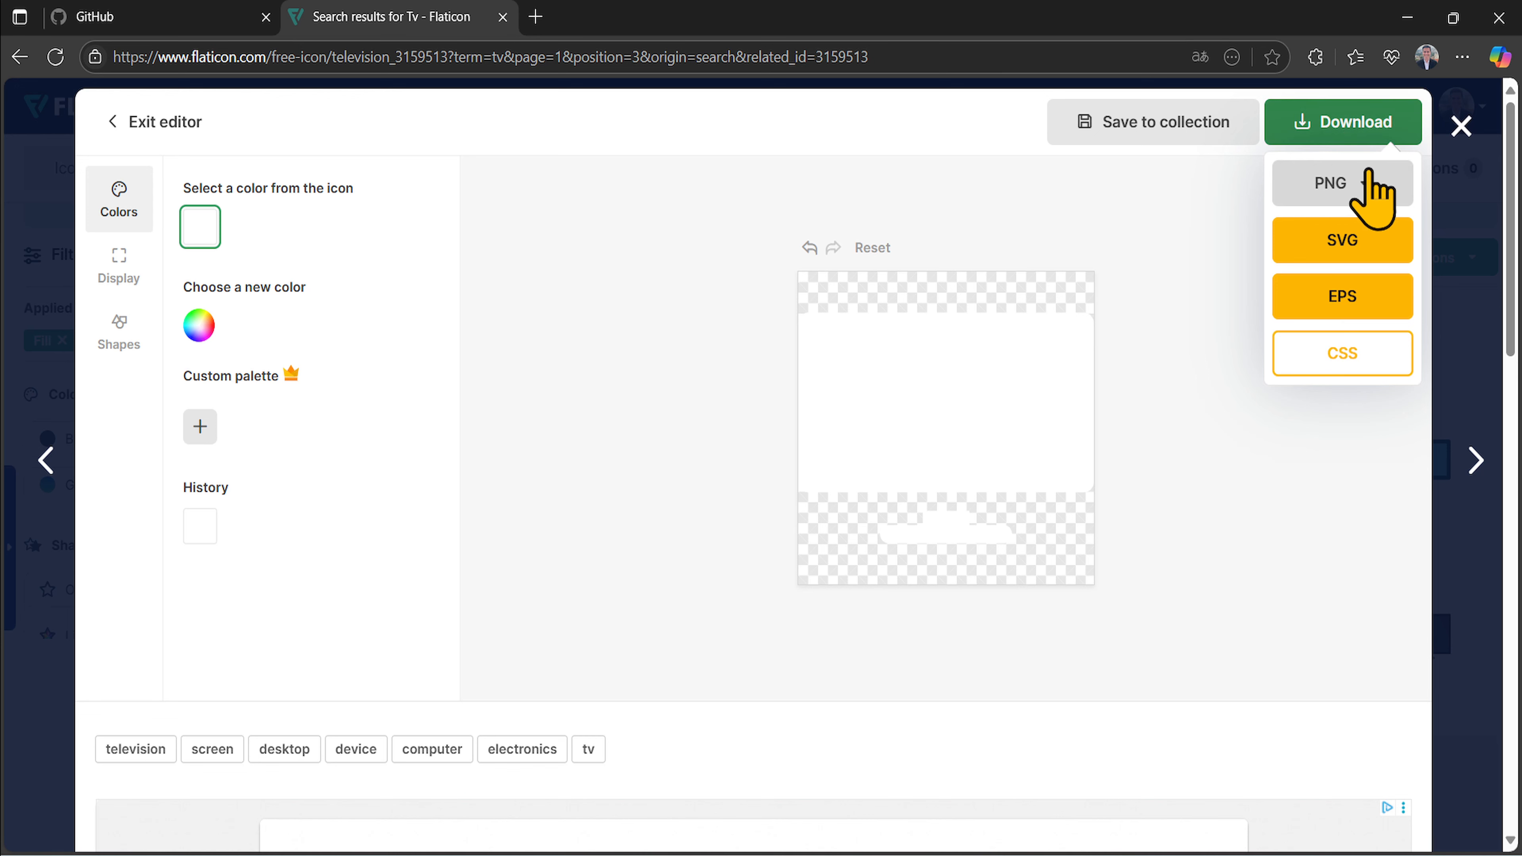
left_click(1363, 186)
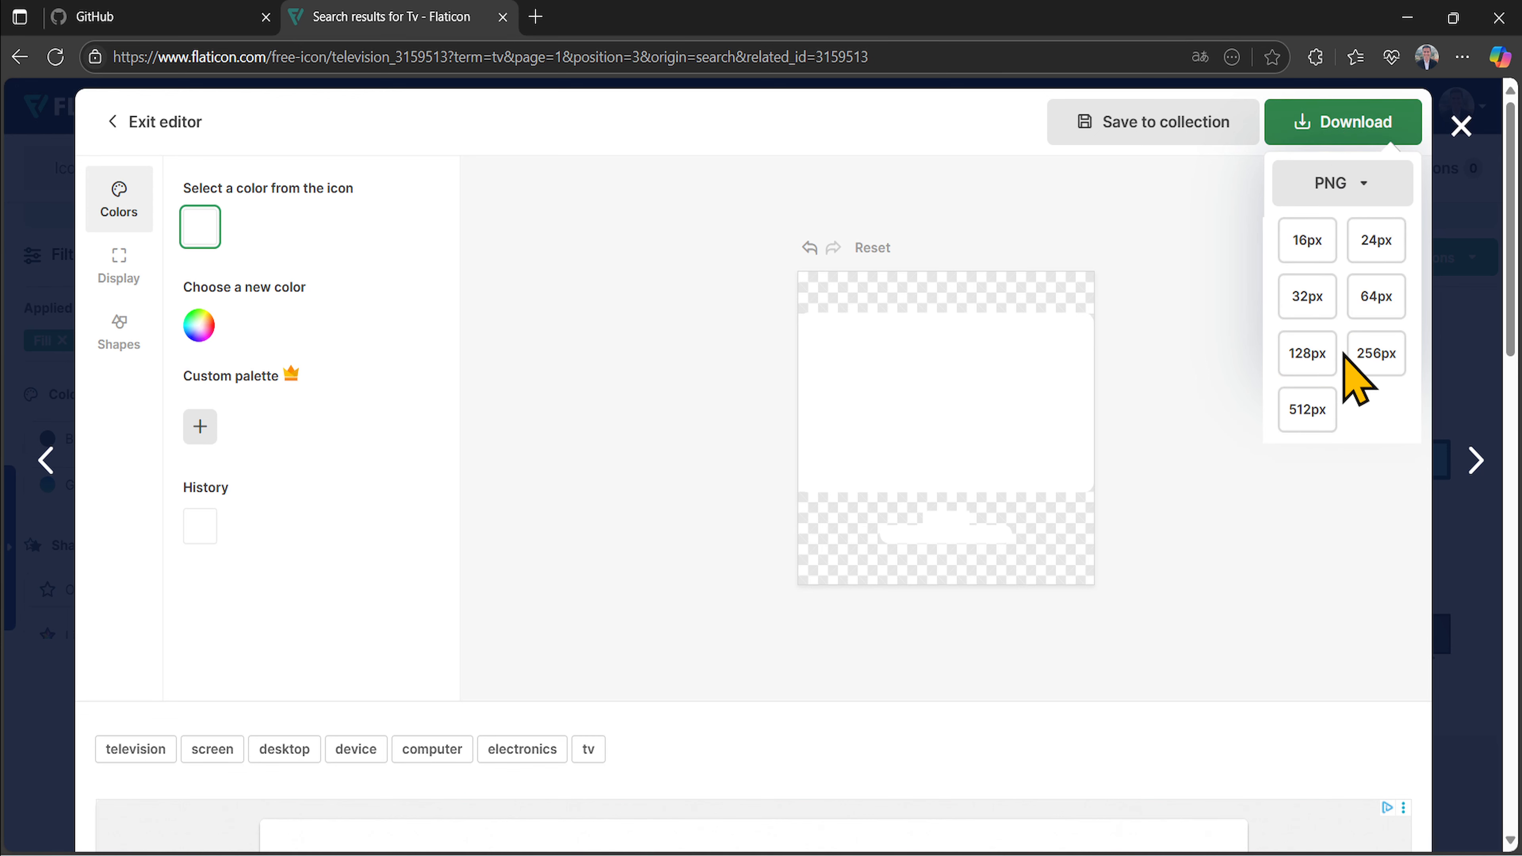
left_click(1309, 409)
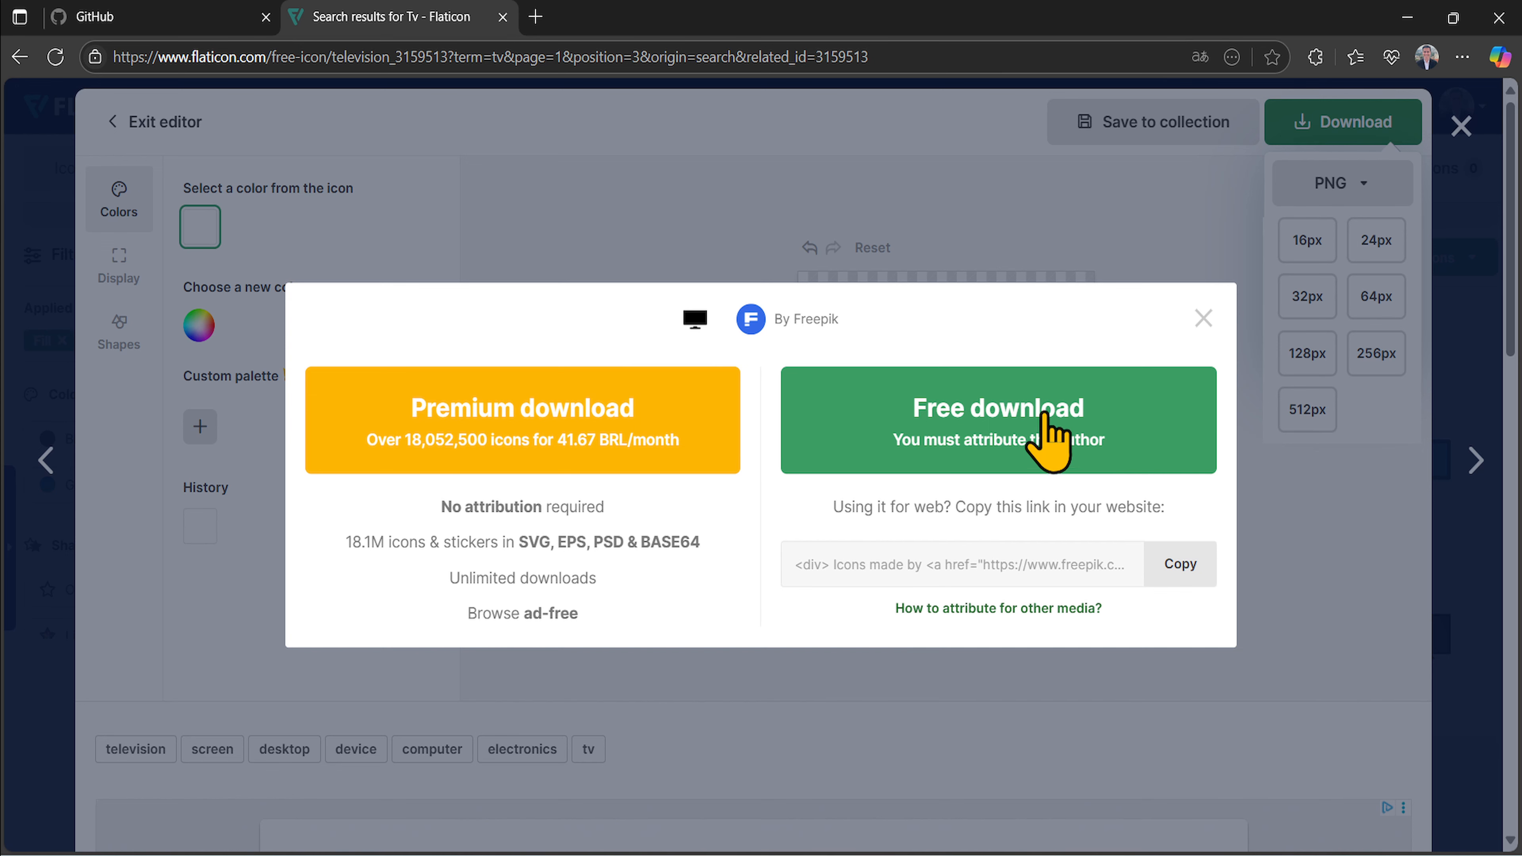
left_click(1012, 433)
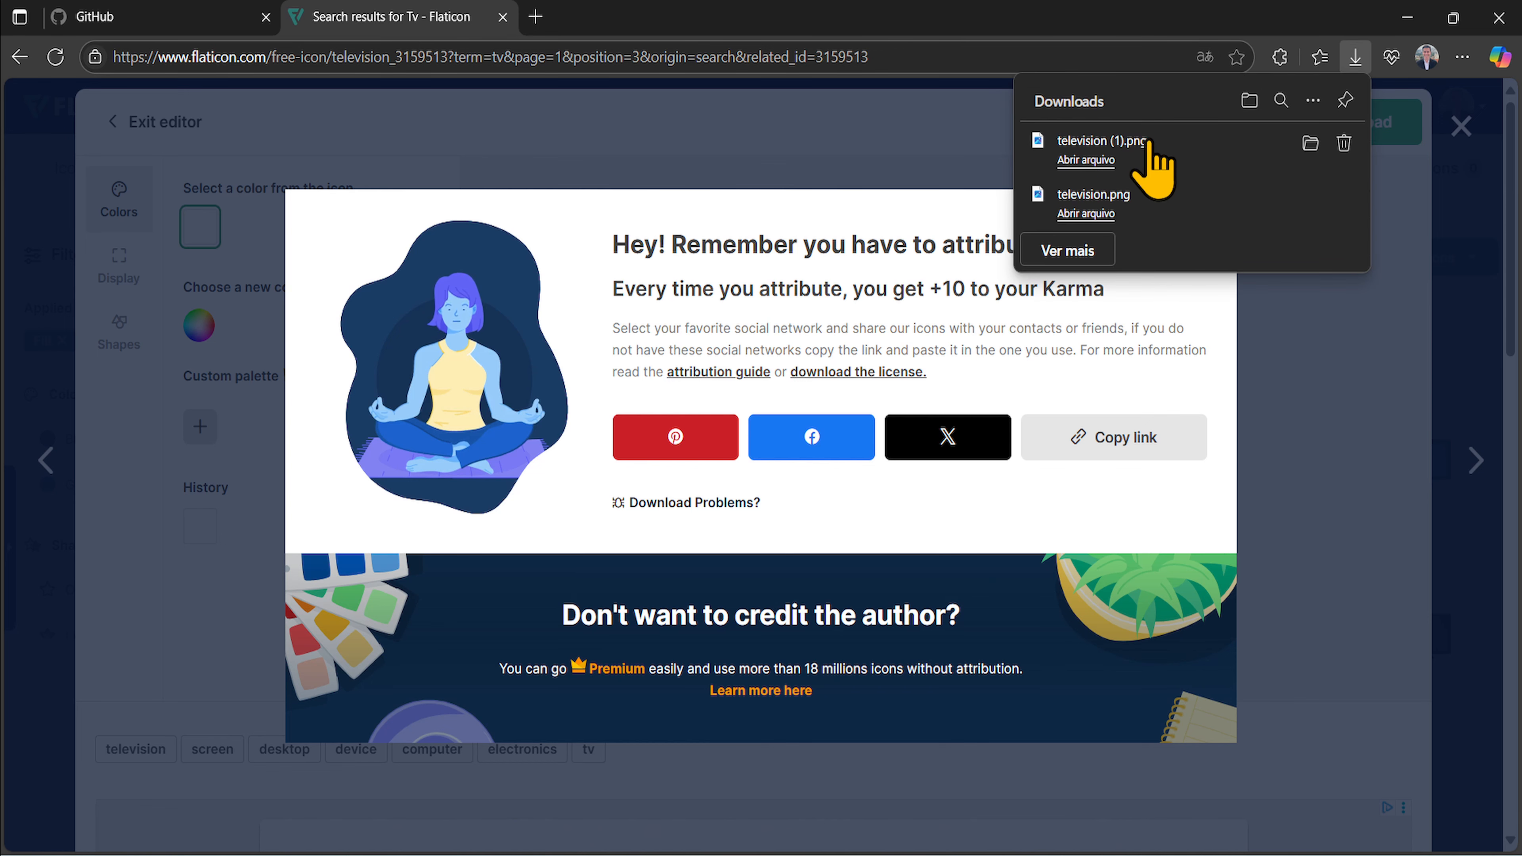
- Switch to GitHub and create a new public repository named icones
left_click(189, 17)
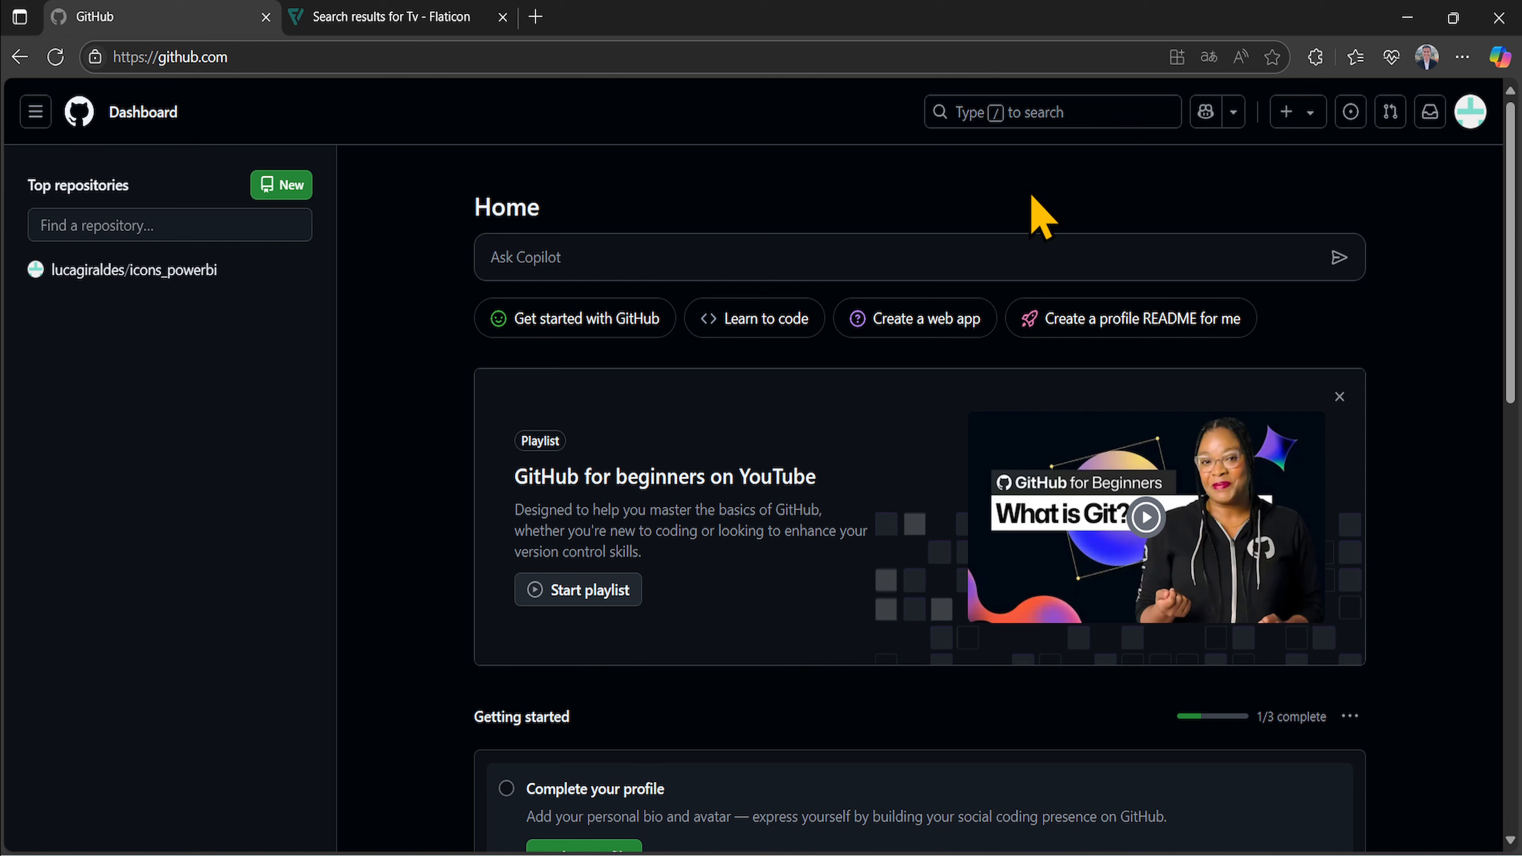
left_click(1294, 116)
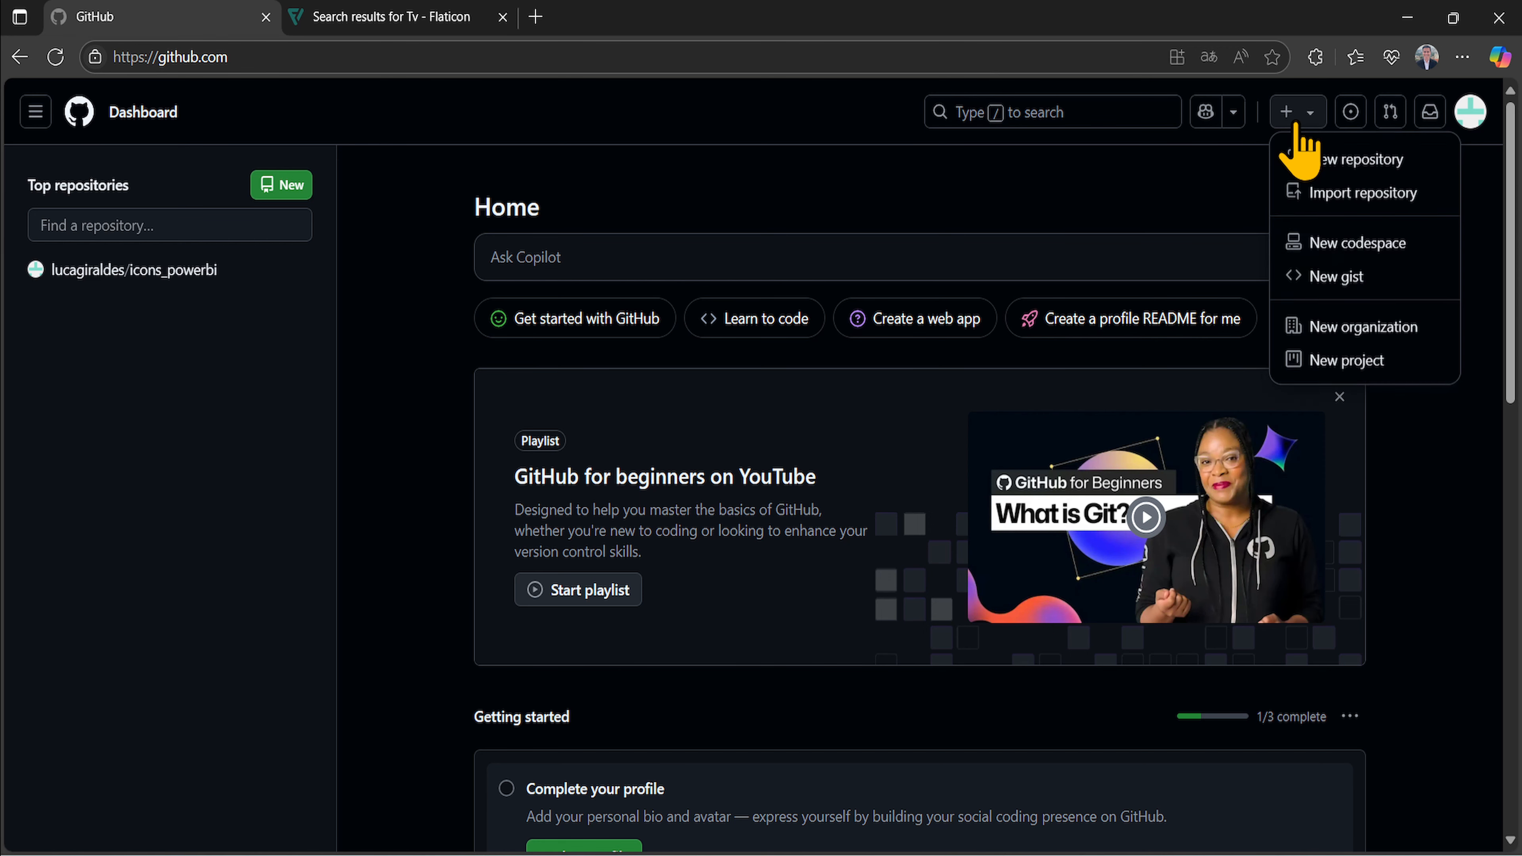
left_click(1340, 157)
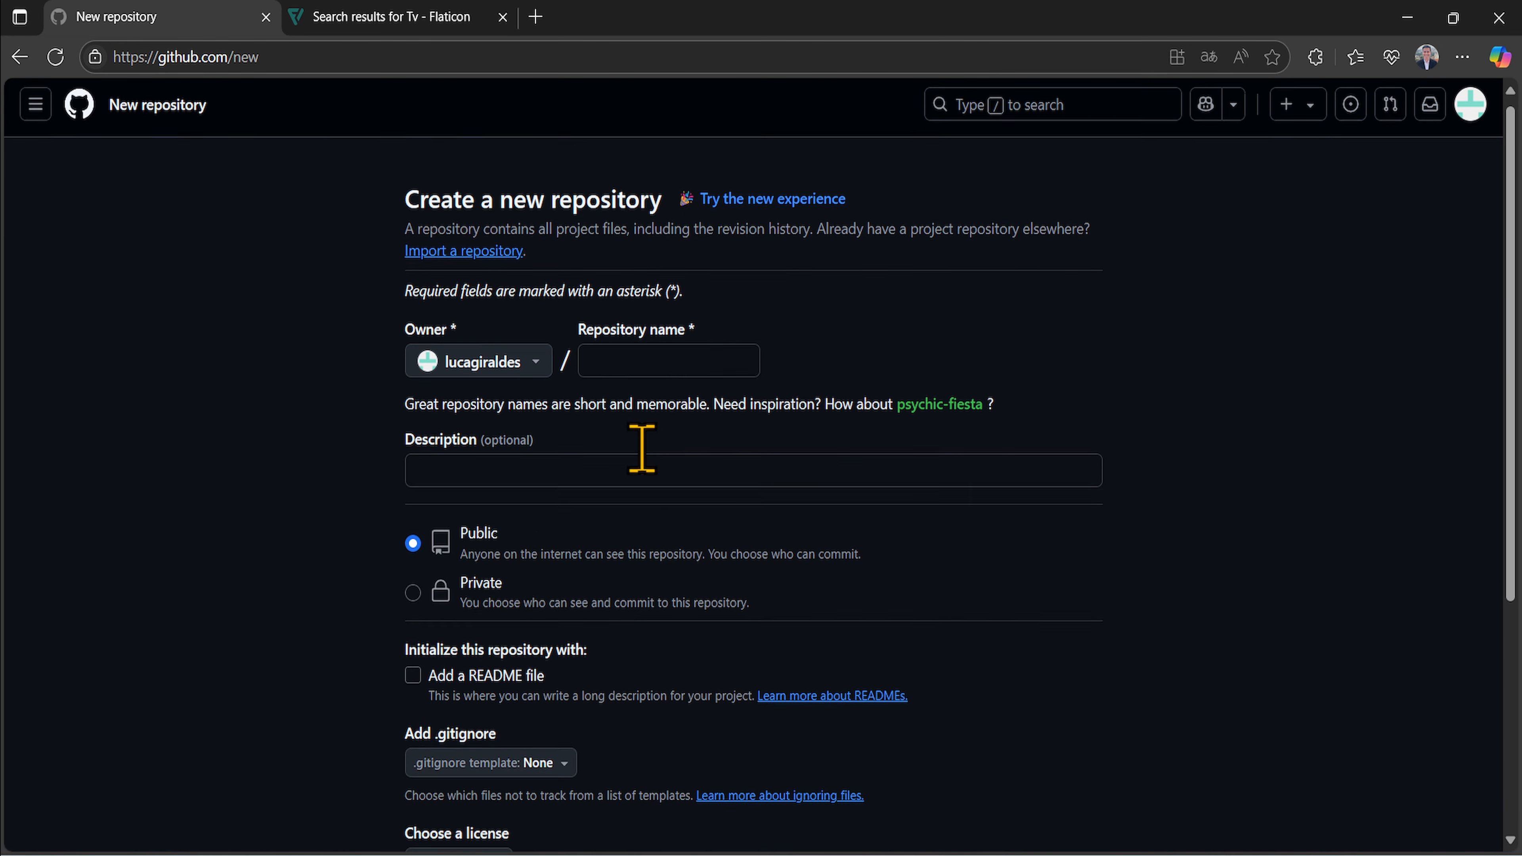
scroll(661, 289, "down", 2)
left_click(638, 259)
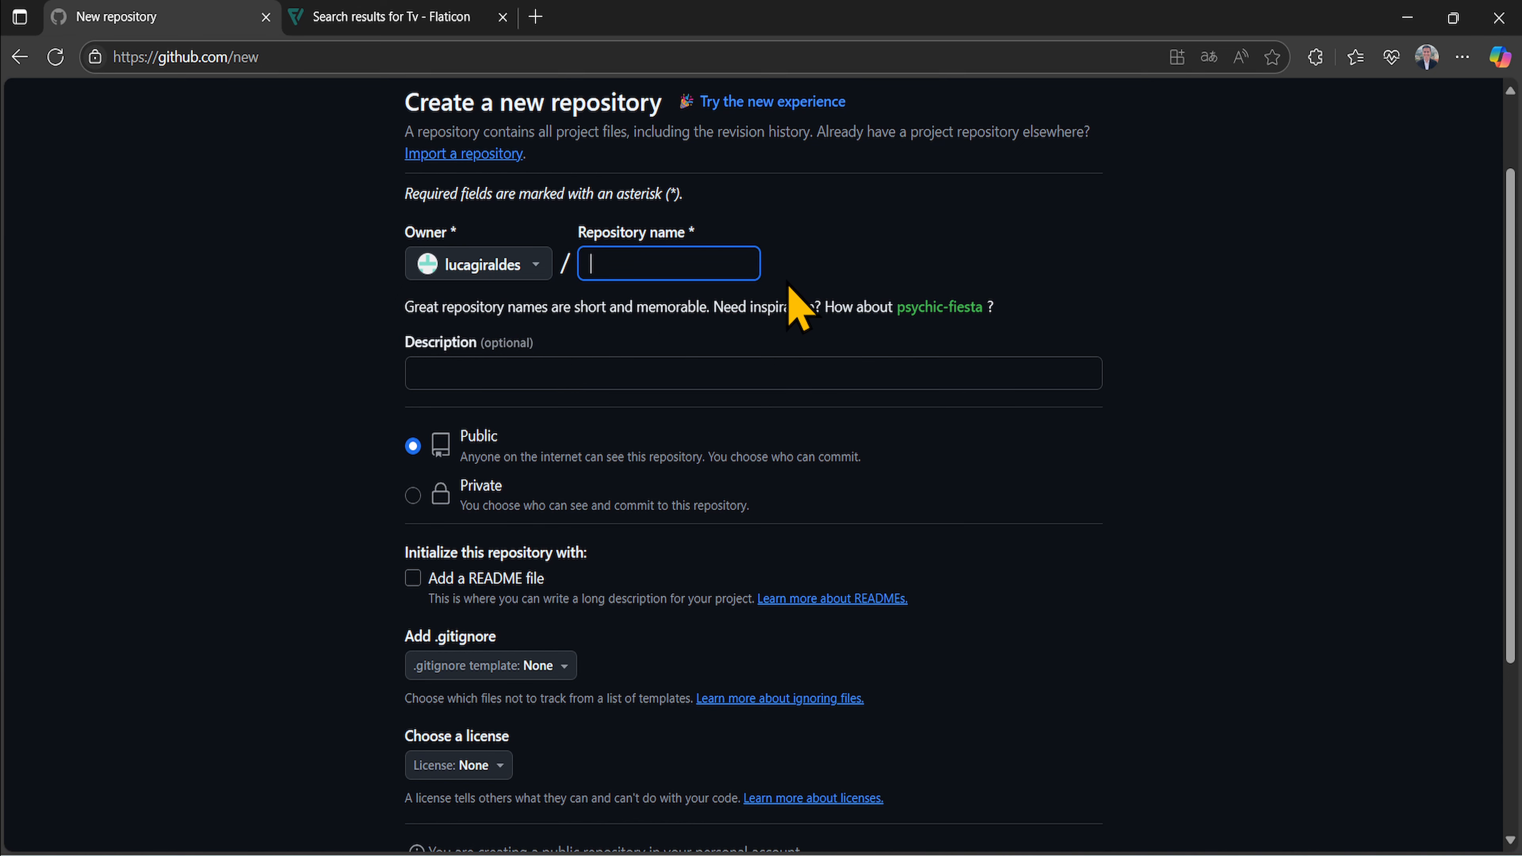
type("icones")
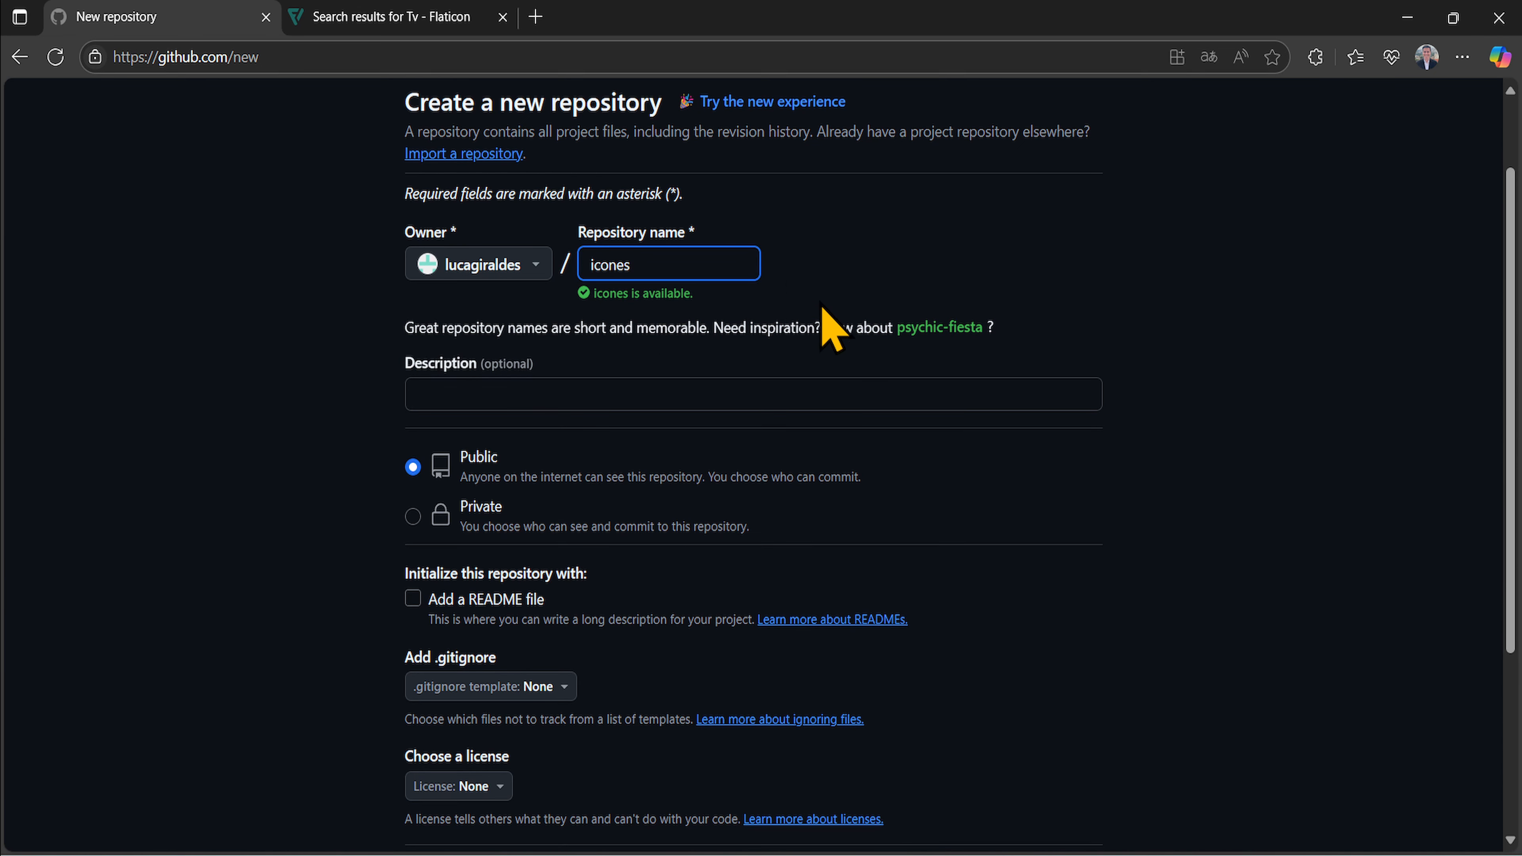
key("BackSpace")
scroll(825, 446, "down", 5)
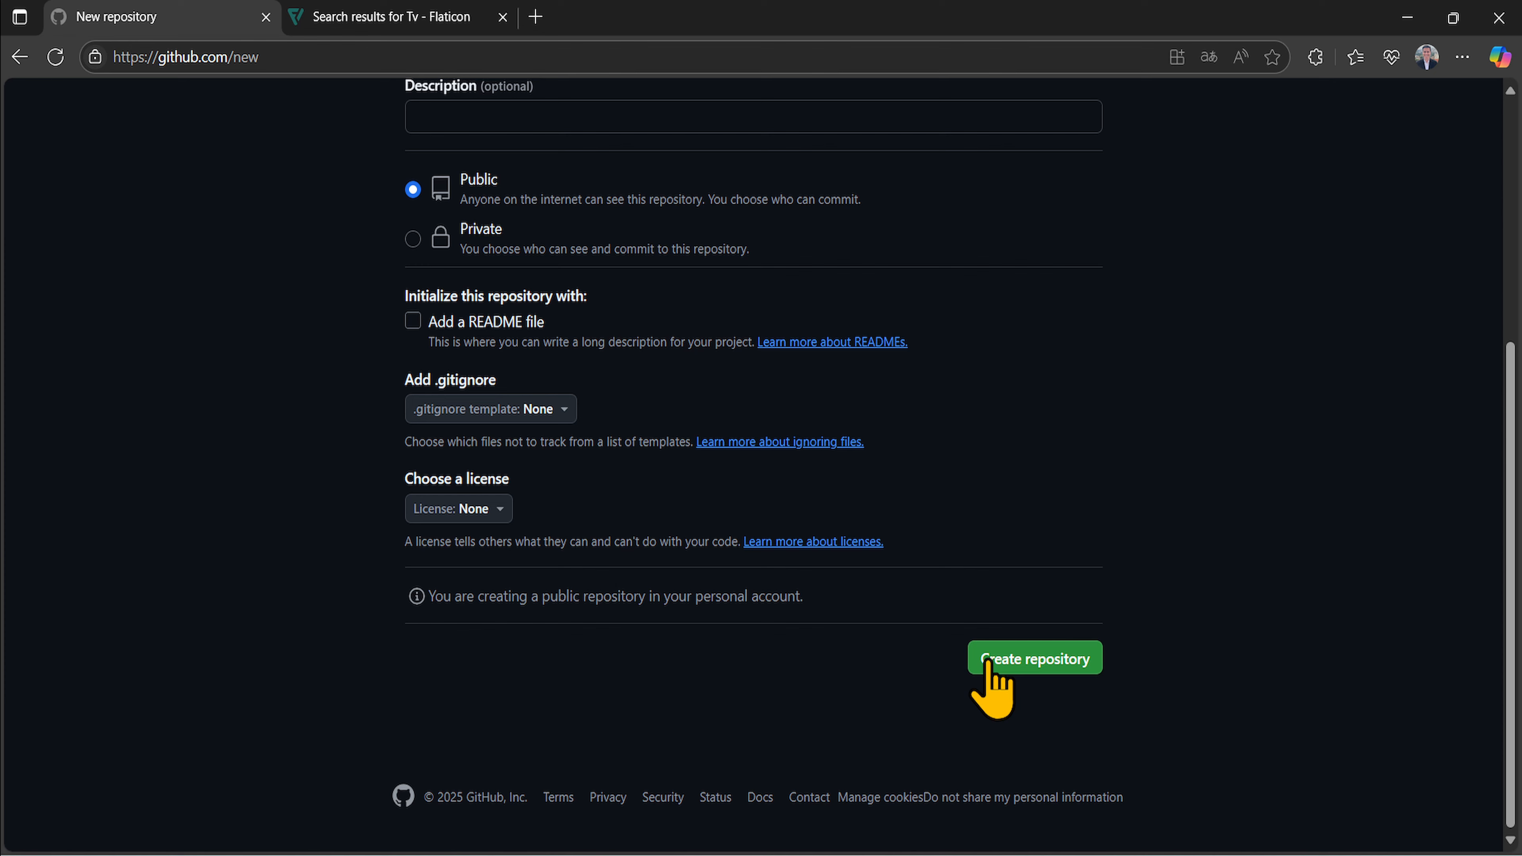
scroll(773, 506, "up", 3)
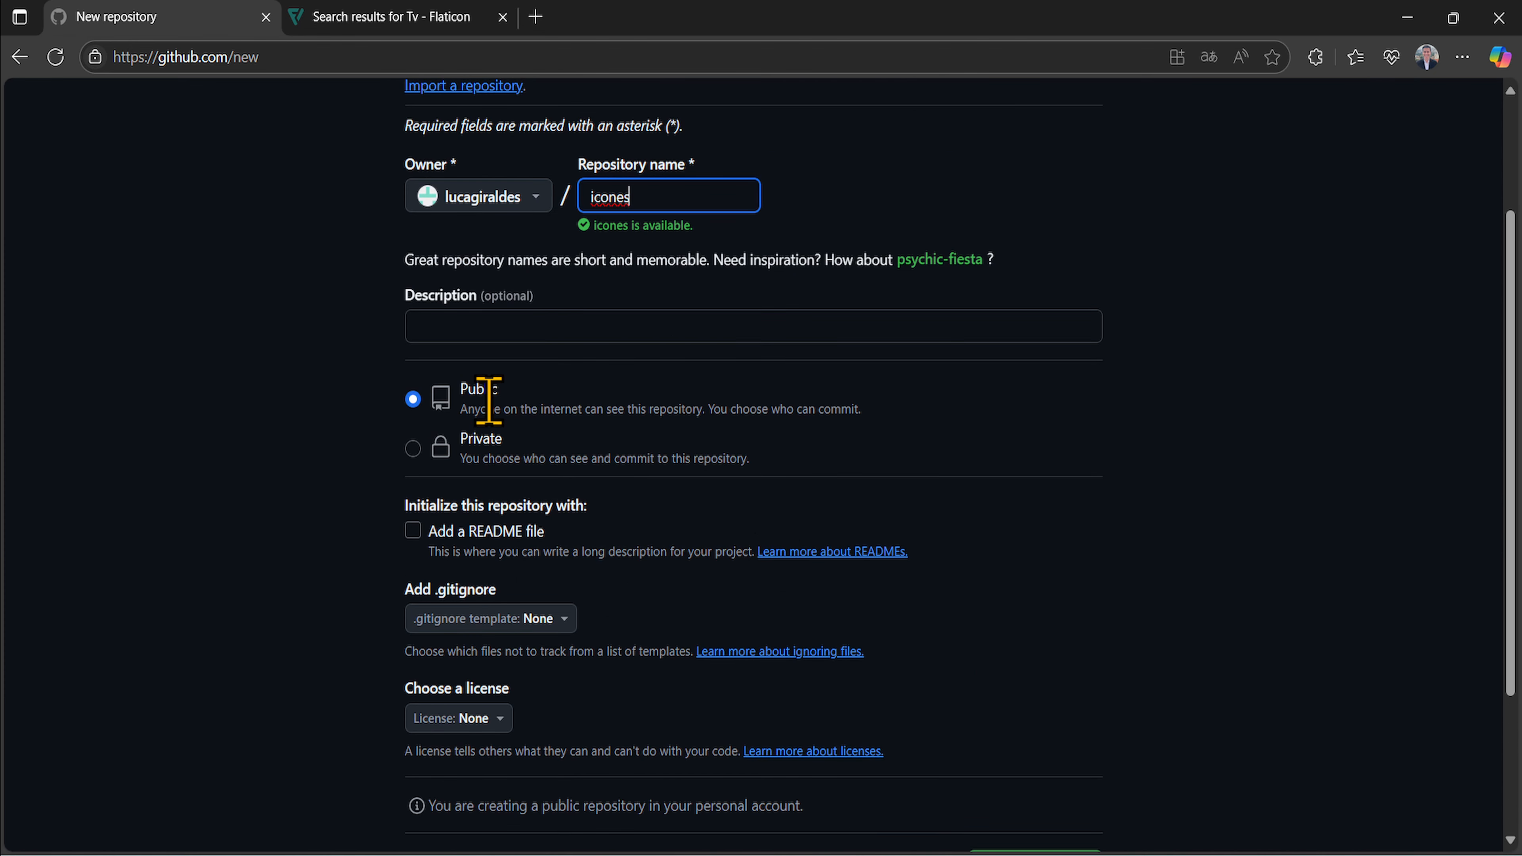
scroll(488, 400, "down", 3)
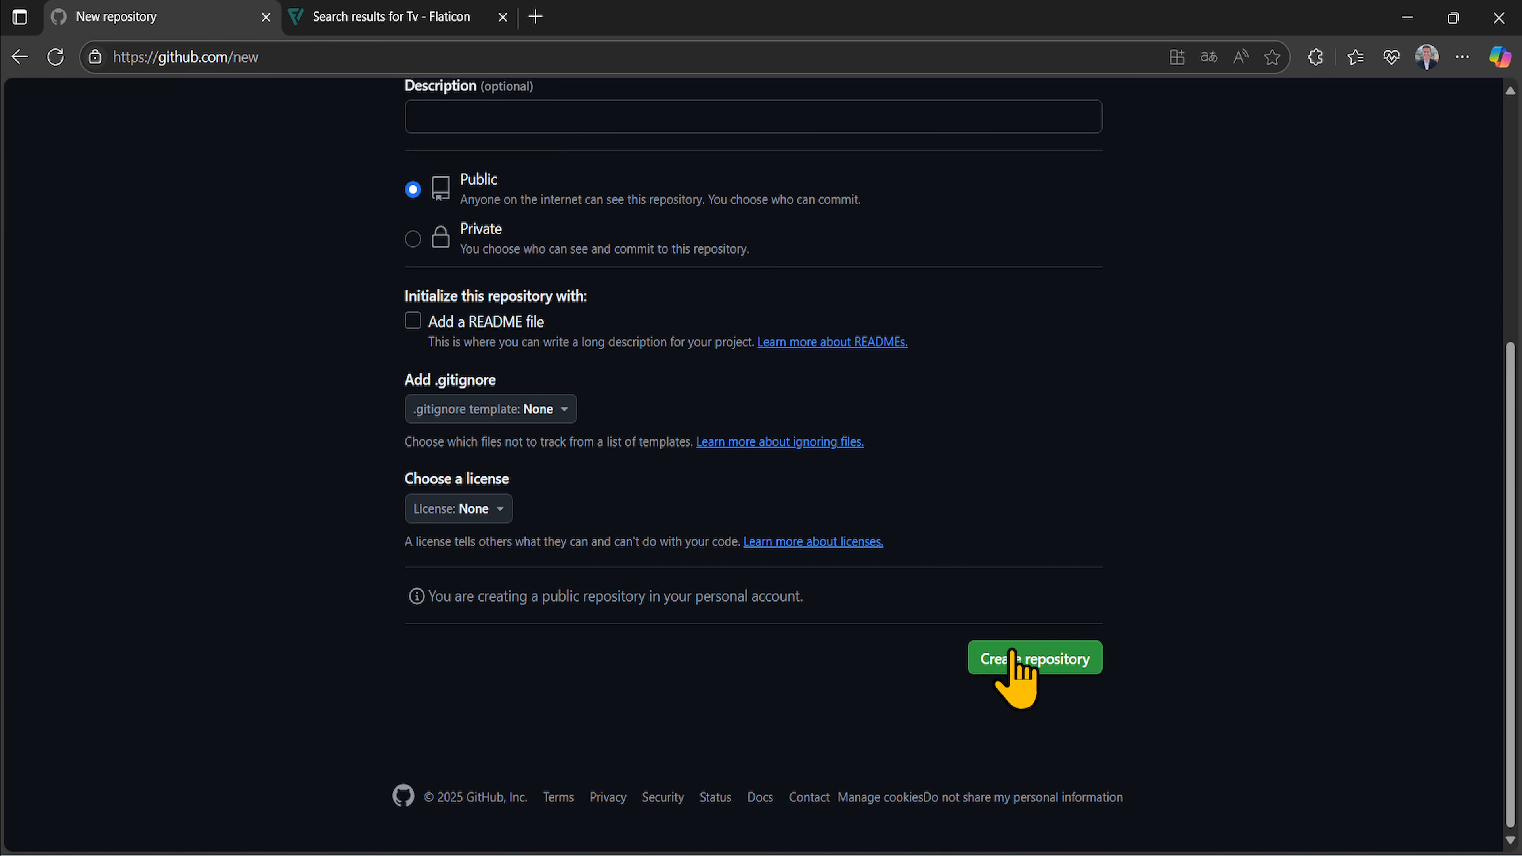
left_click(1012, 661)
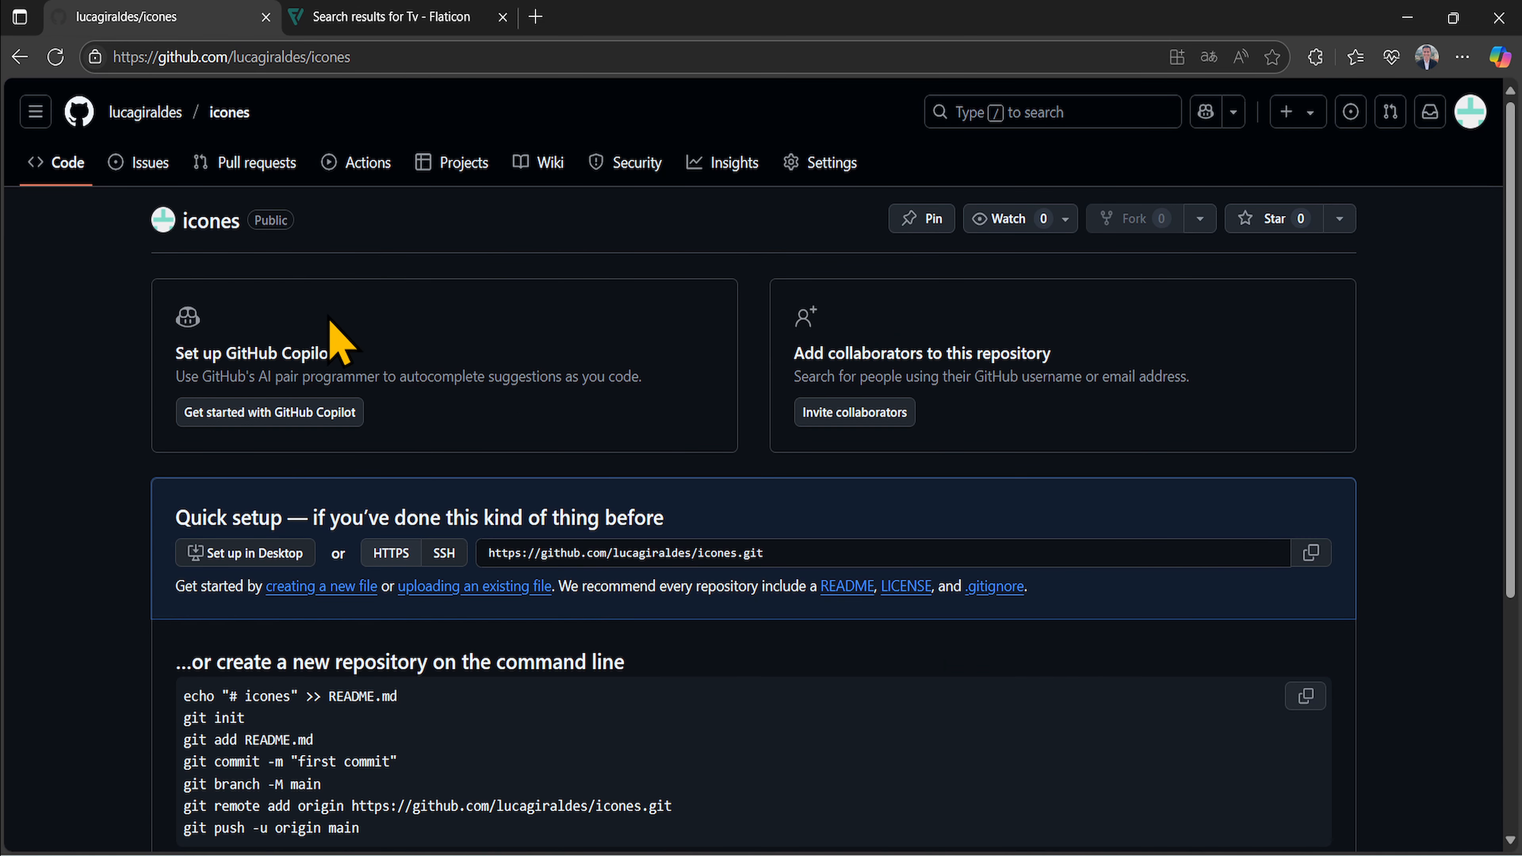
- Upload television (1).png from the Downloads folder to the icones repository and commit the changes
left_click(490, 591)
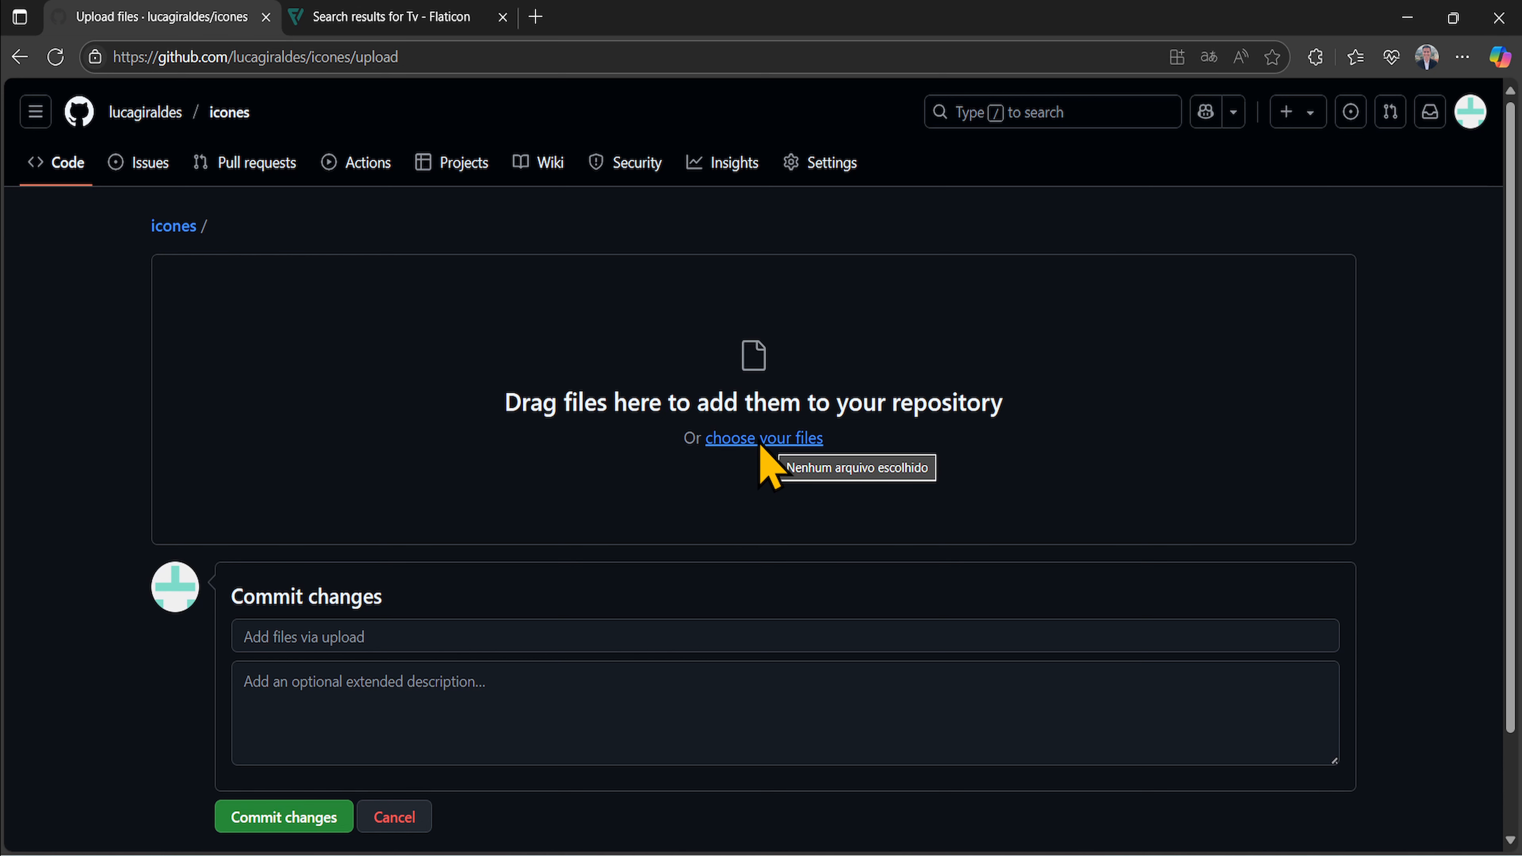
left_click(761, 446)
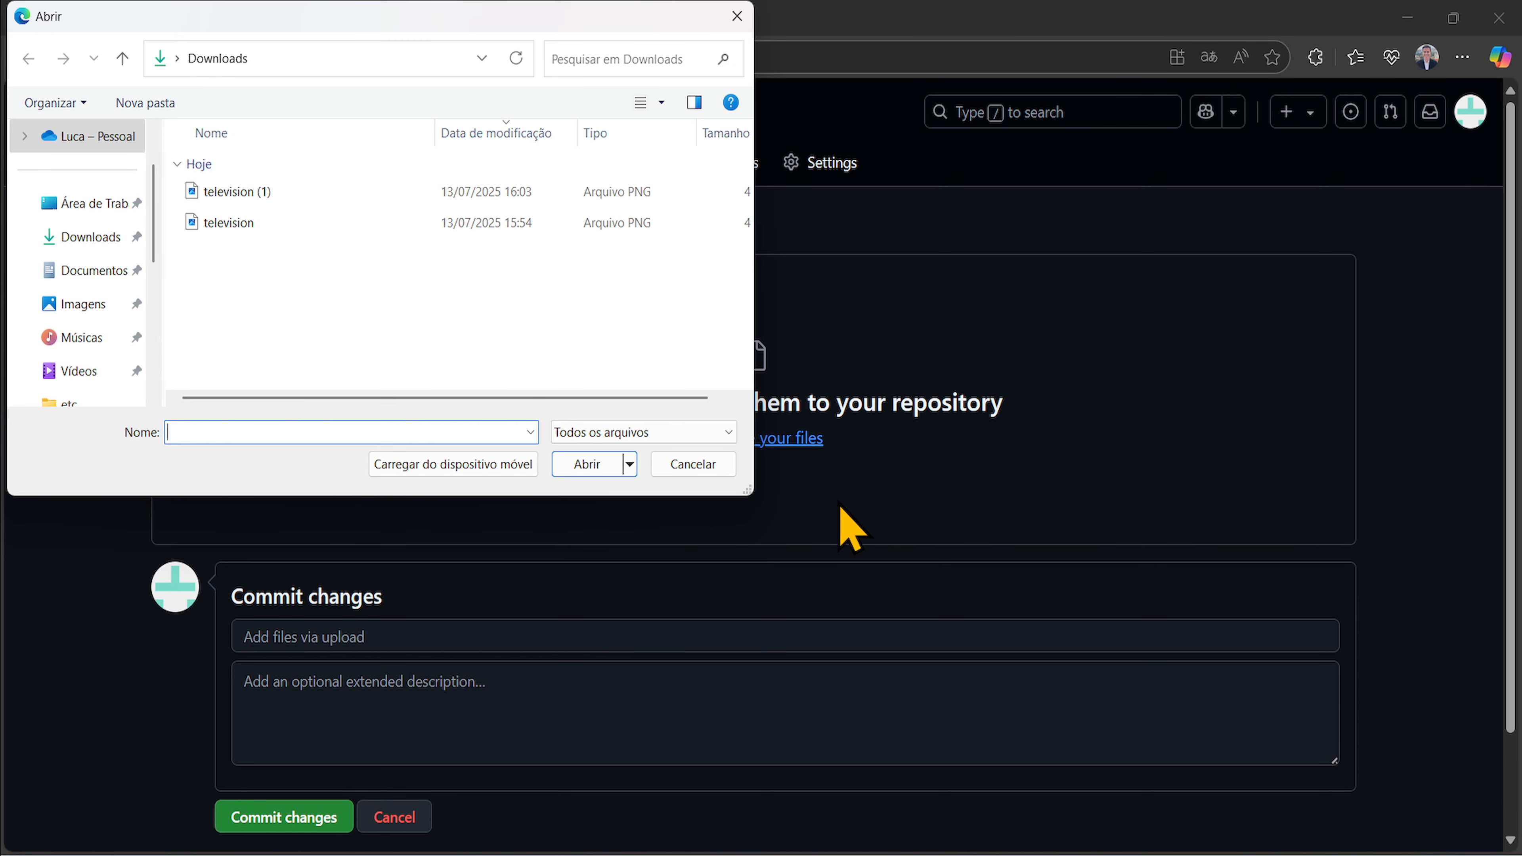
left_click(390, 193)
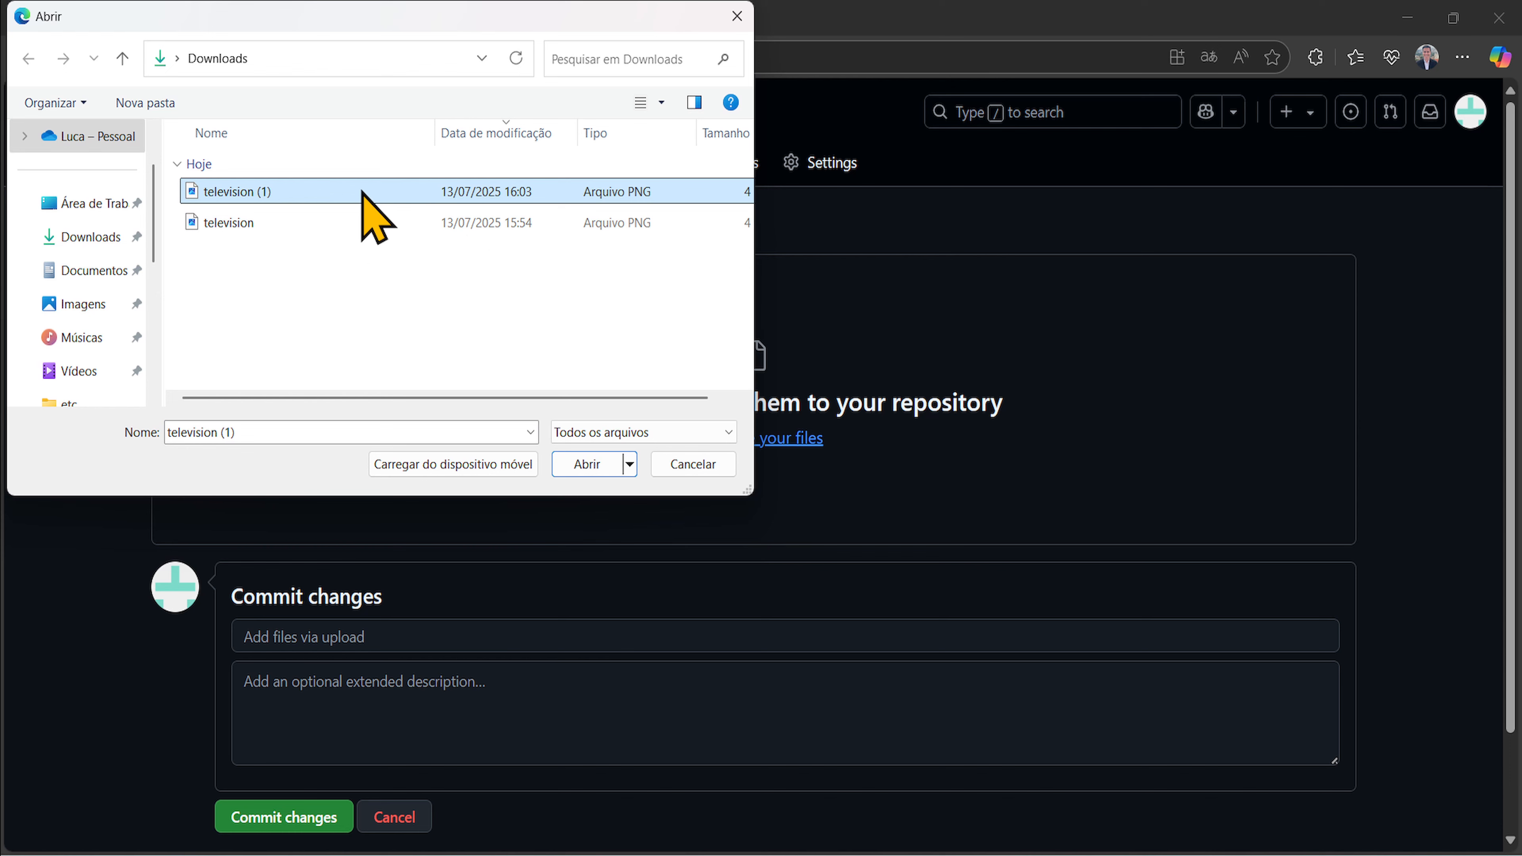
double_click(375, 193)
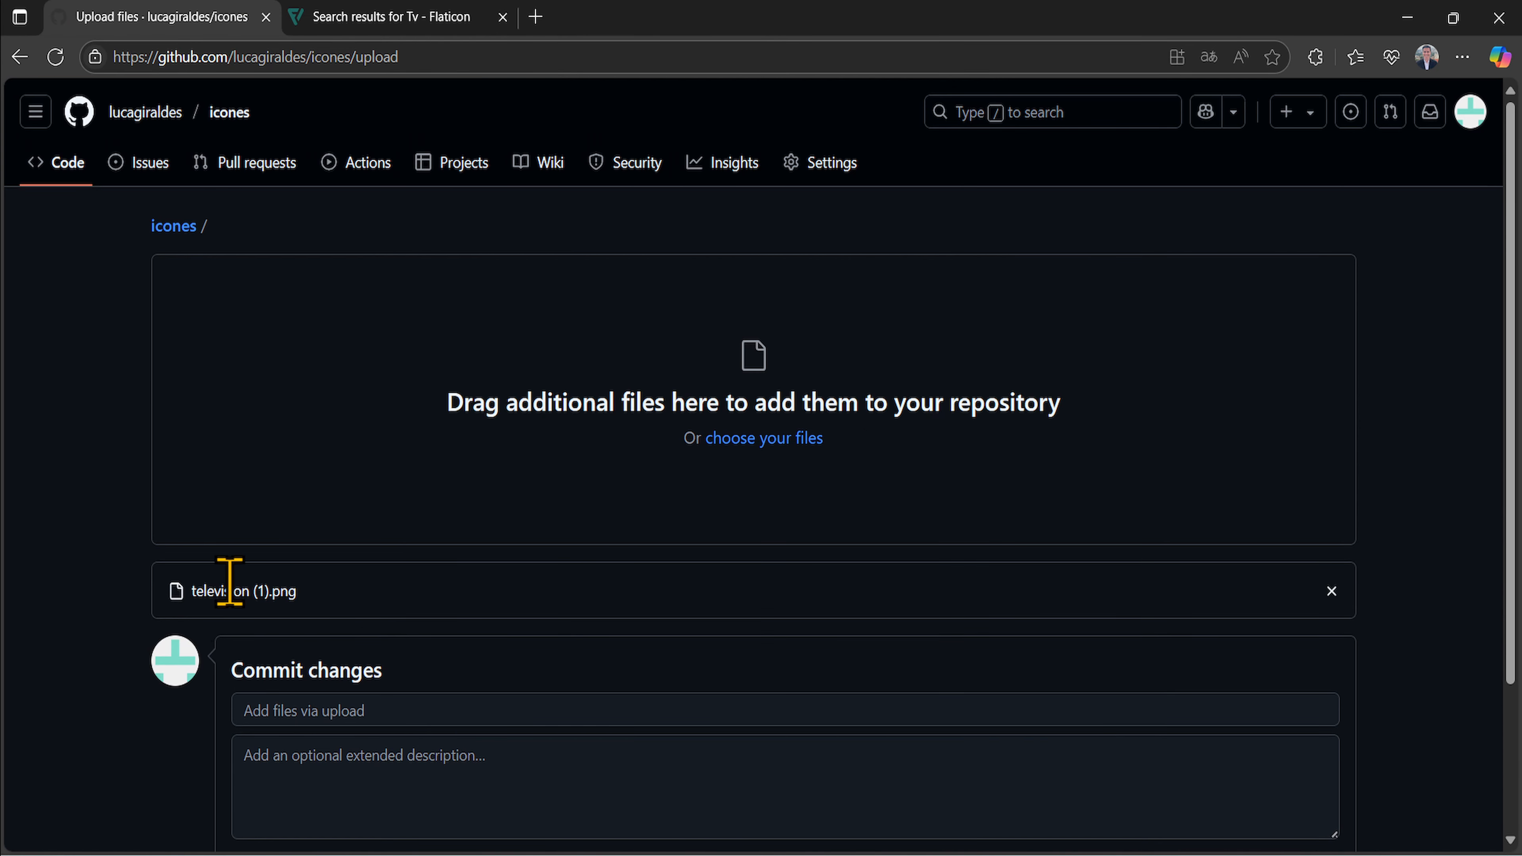
scroll(230, 581, "down", 3)
left_click(267, 701)
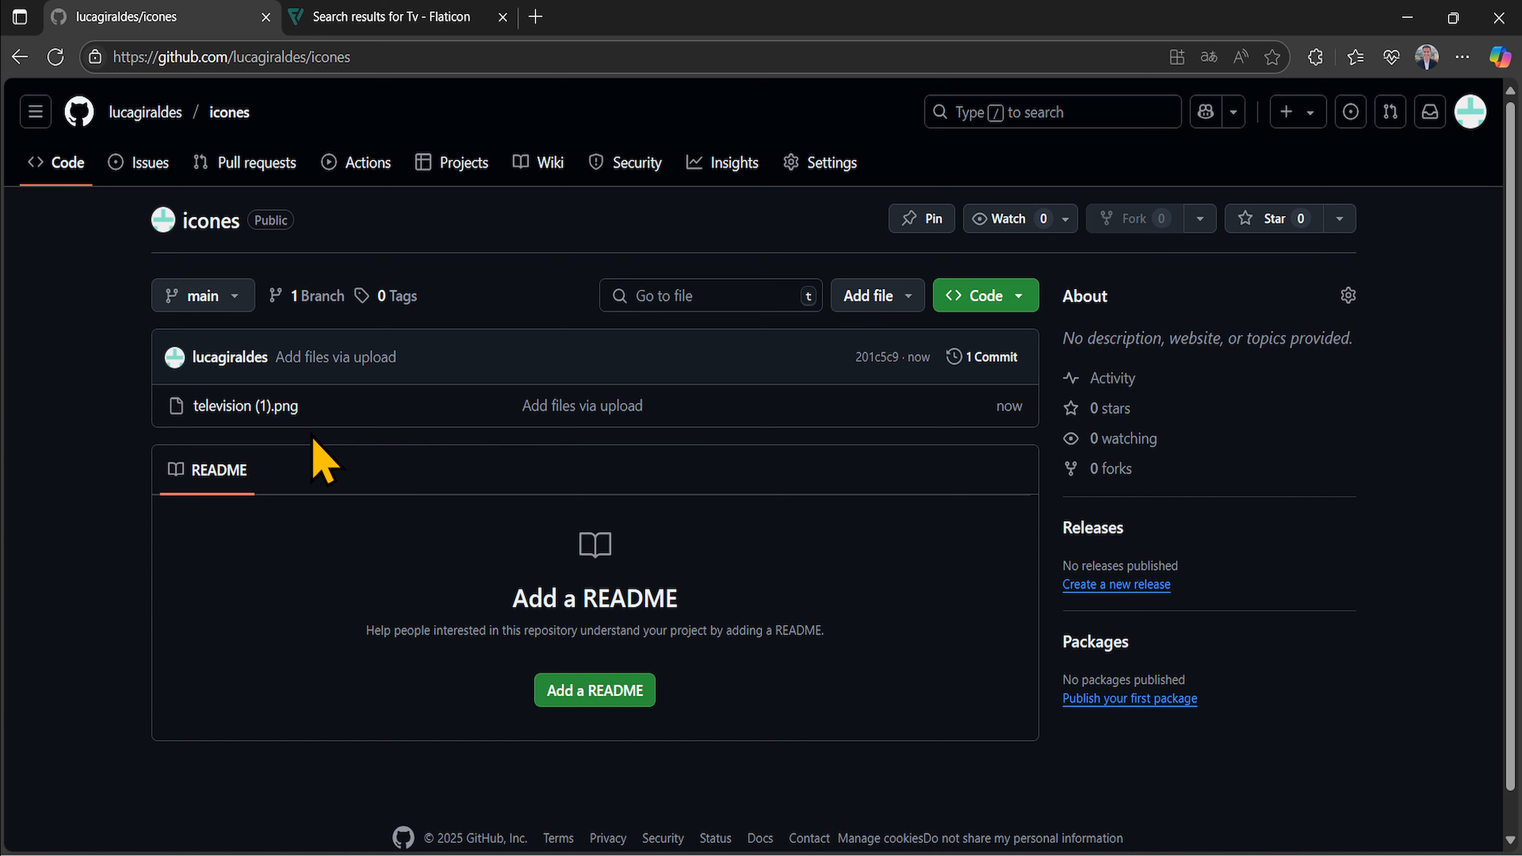
- Open the uploaded television (1).png in the repository and display the image on its own in a new browser tab
left_click(266, 407)
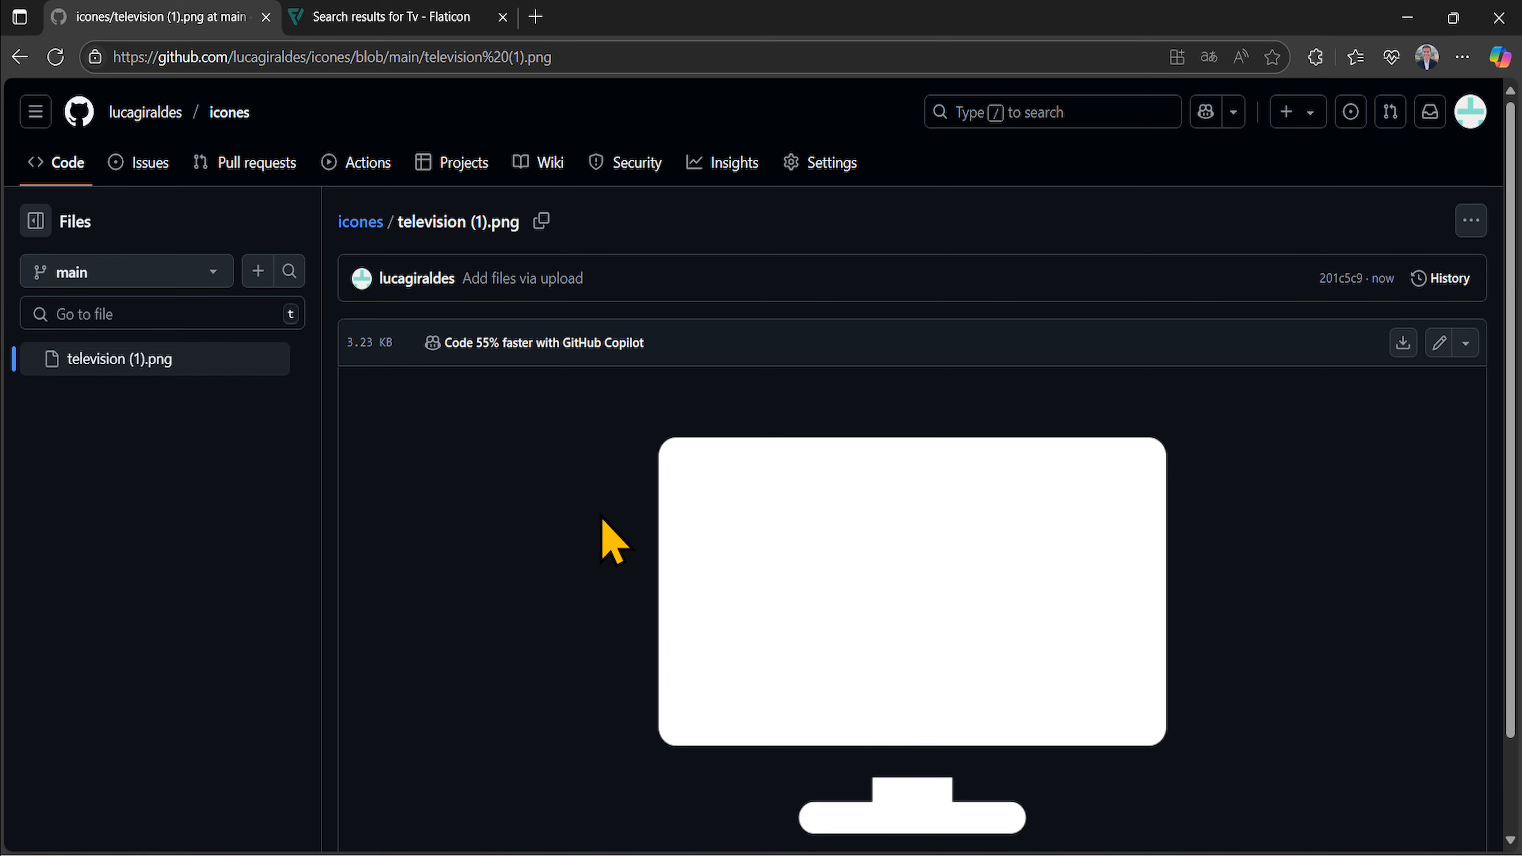
scroll(604, 508, "down", 2)
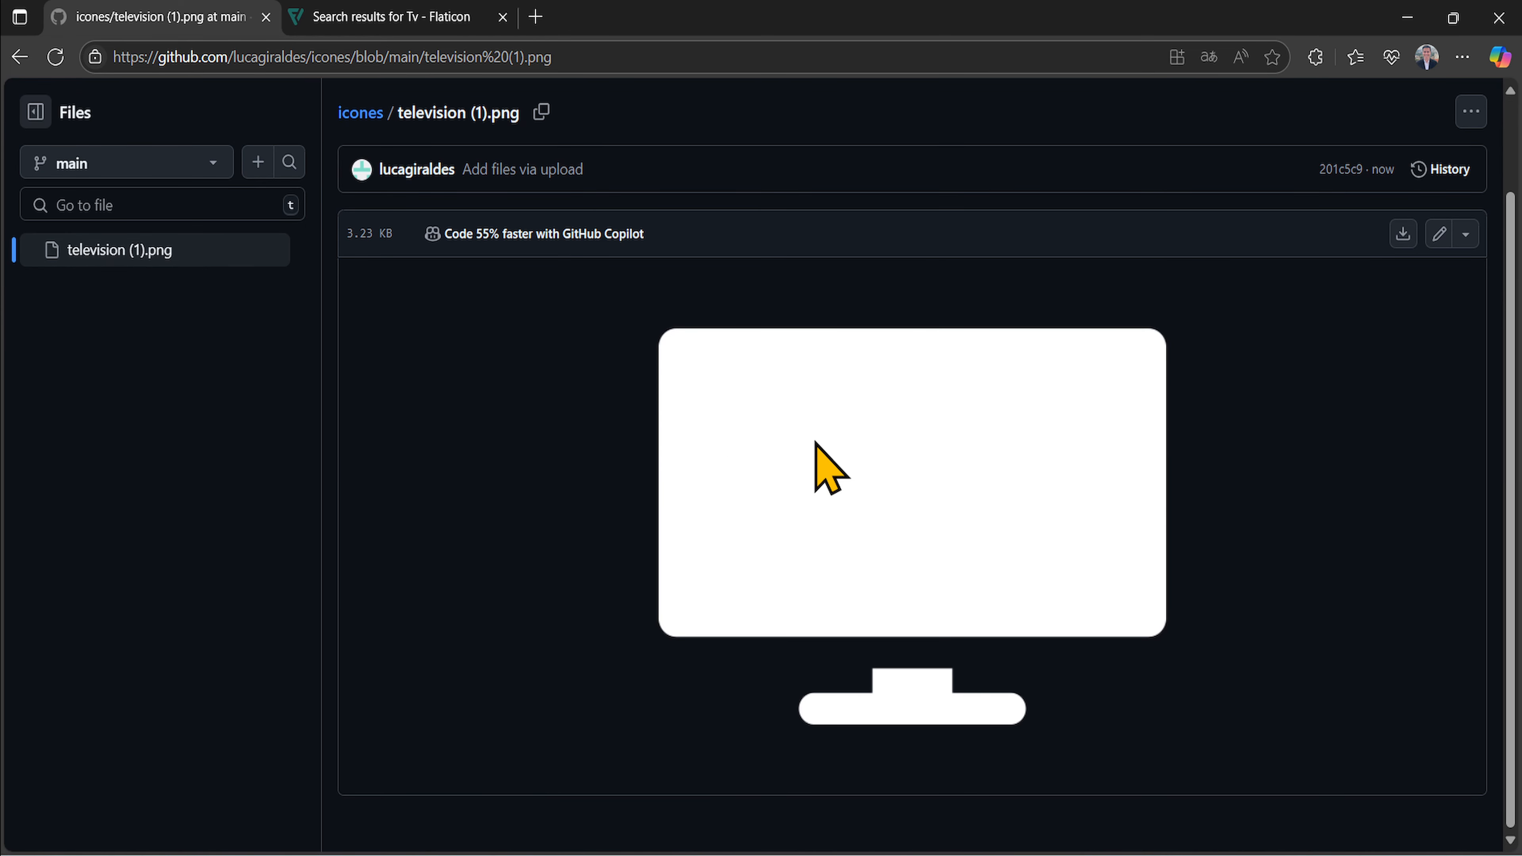
right_click(832, 434)
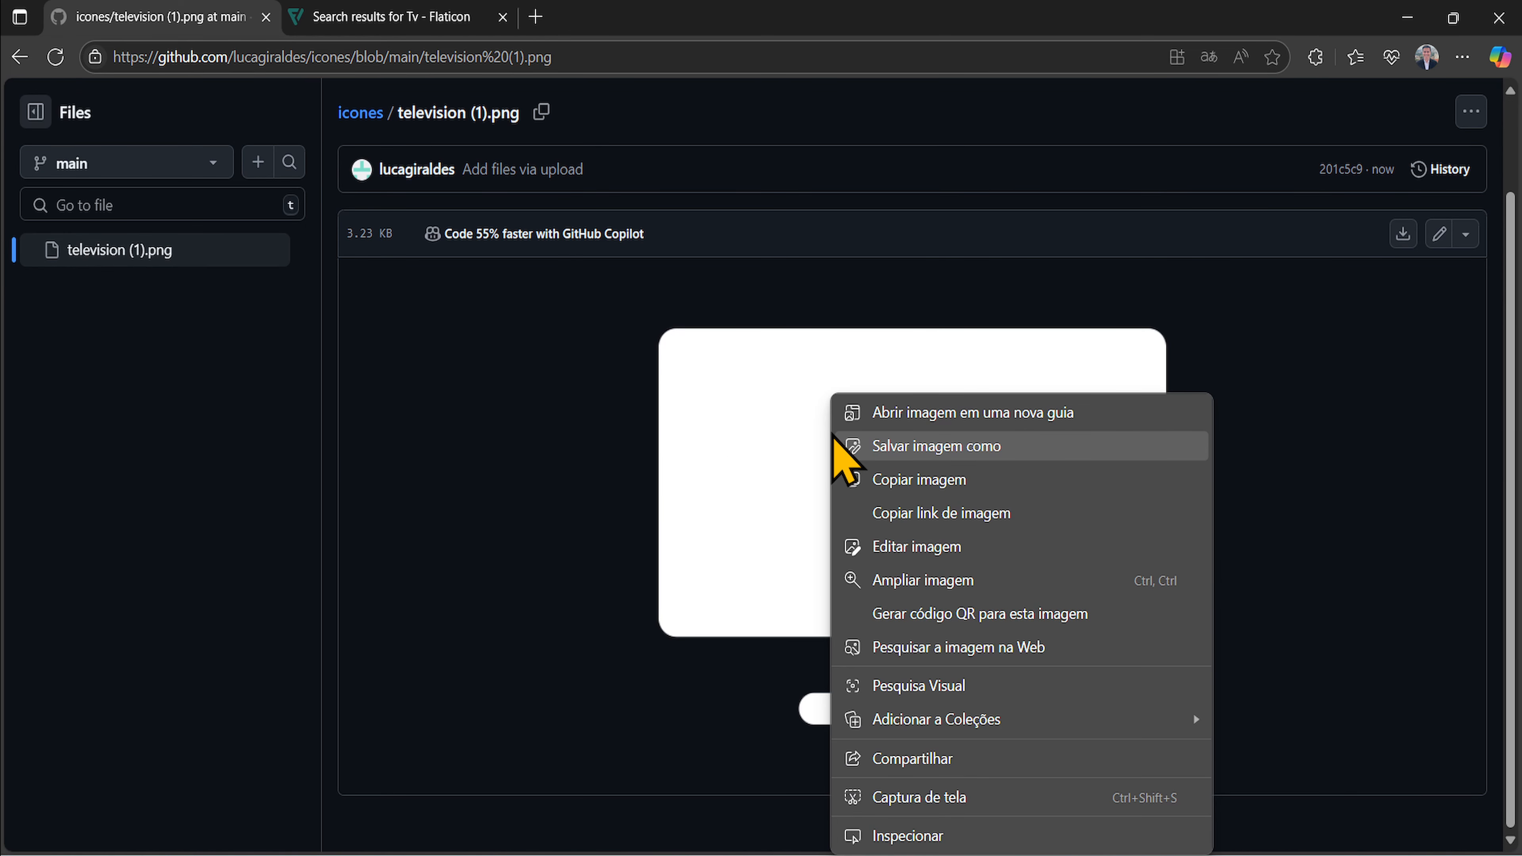
left_click(985, 415)
left_click(400, 30)
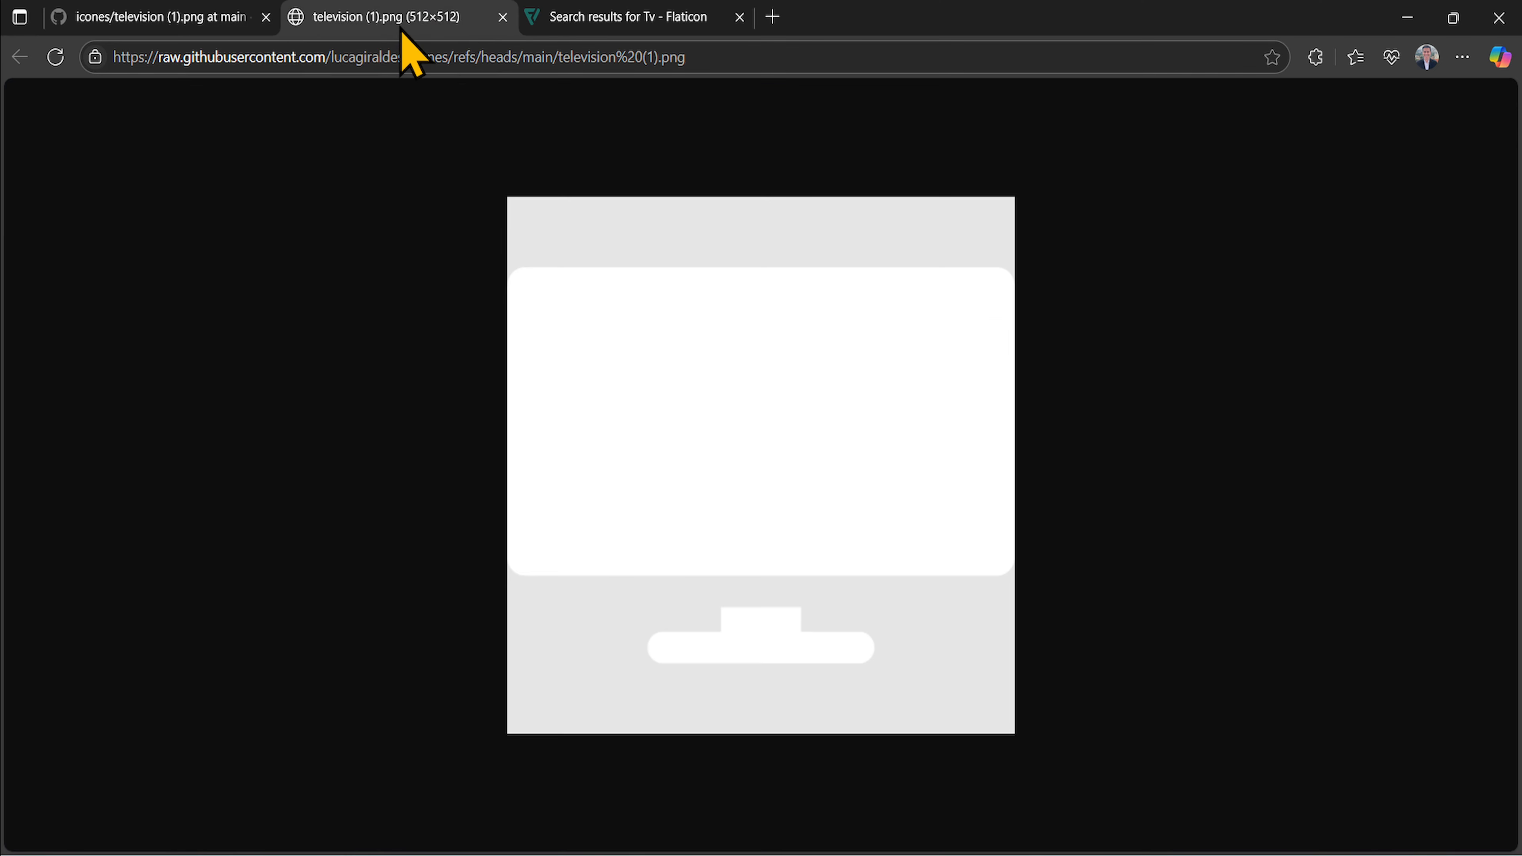
- Copy the full web address of the television image and switch to the Excel workbook with the product list
left_click_drag(716, 56, 98, 69)
key("ctrl+c")
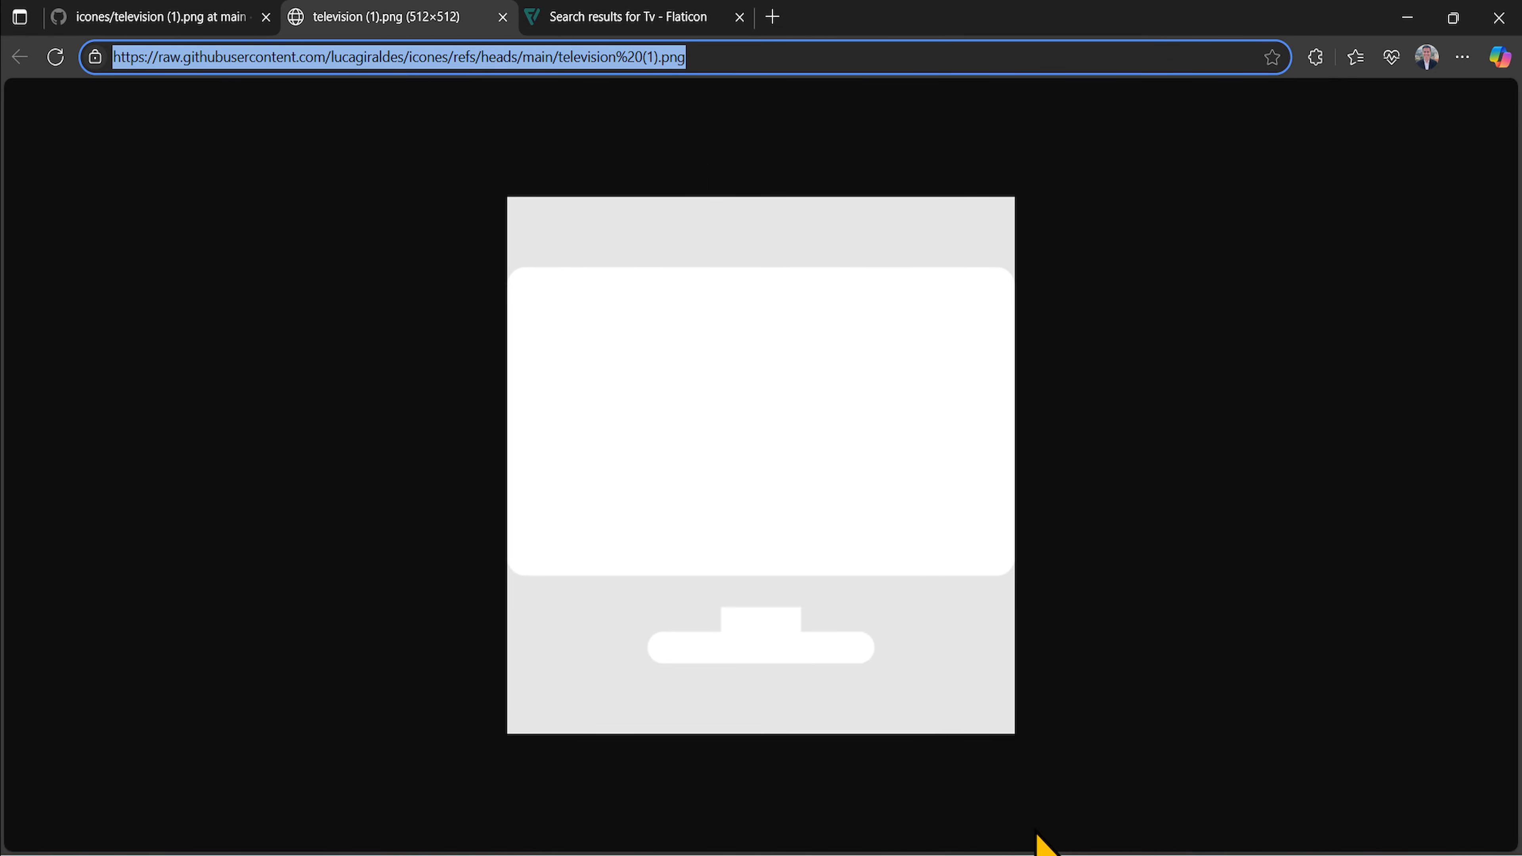
key("alt+Tab")
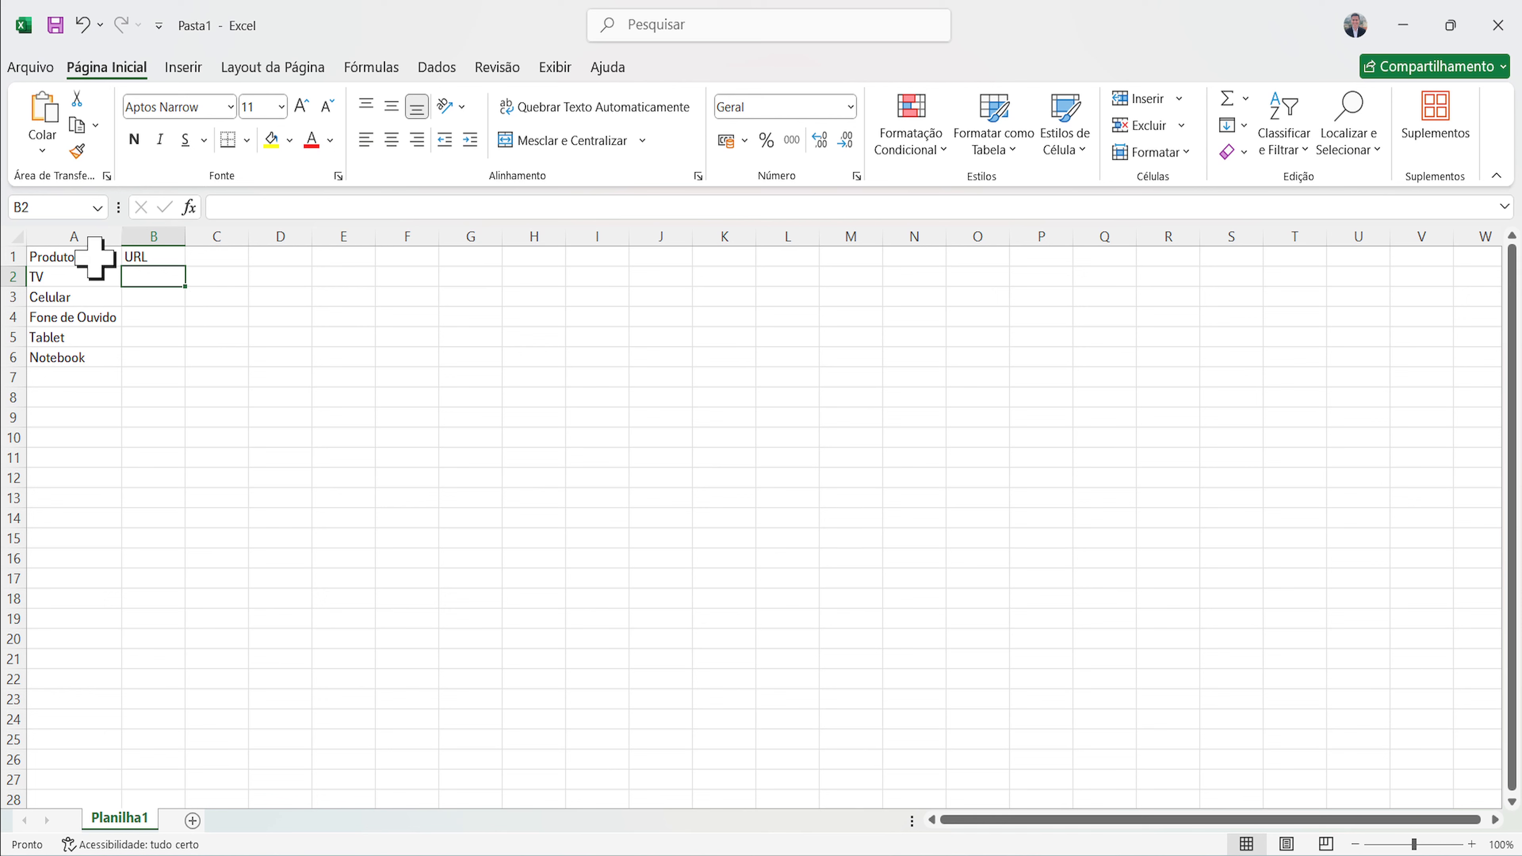
left_click(90, 280)
left_click(88, 297)
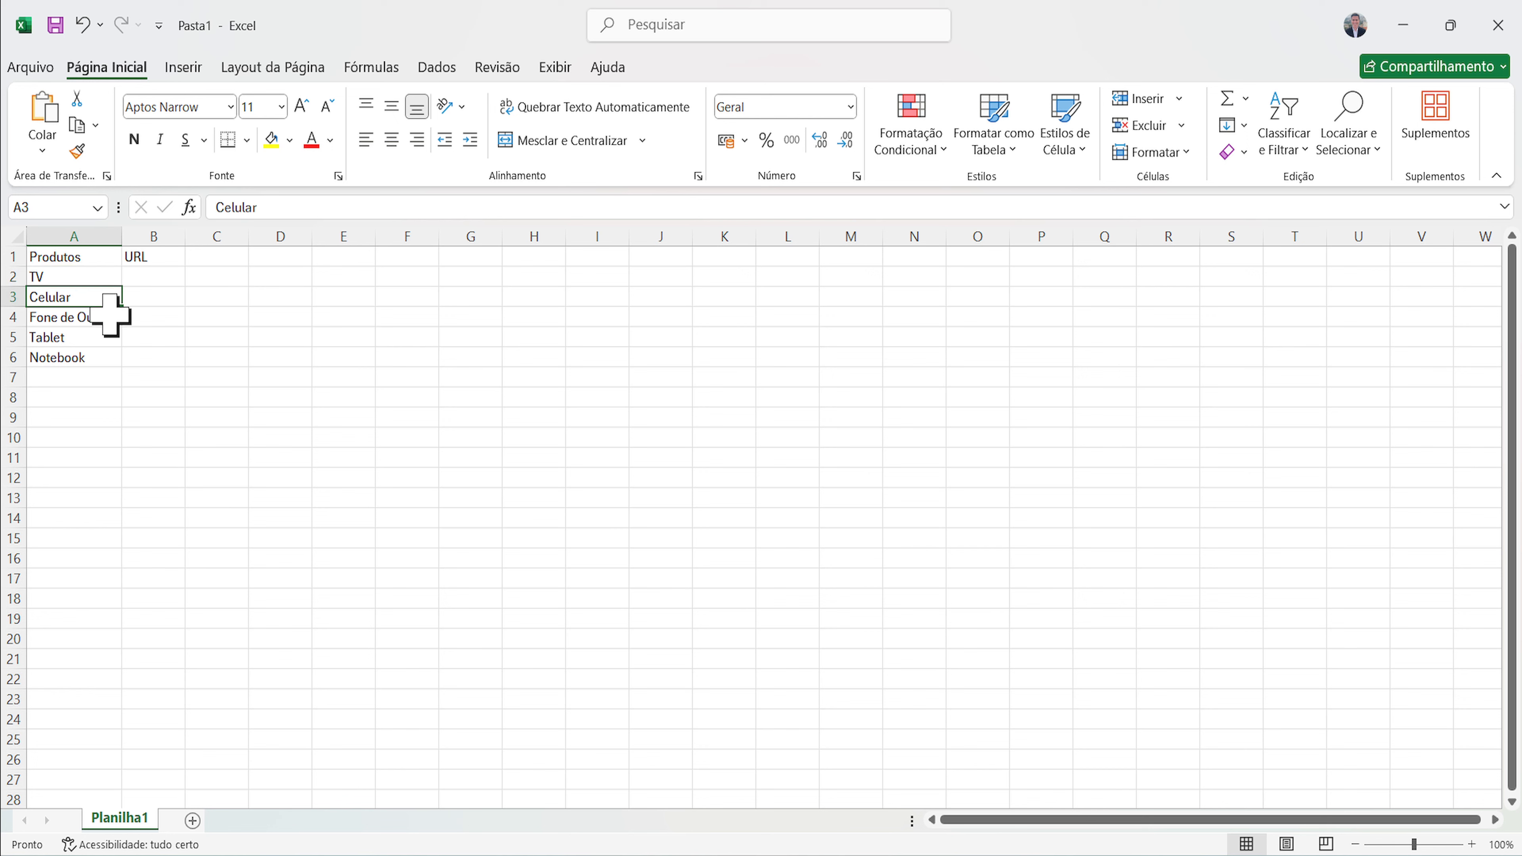
left_click(90, 317)
left_click(91, 337)
left_click(92, 359)
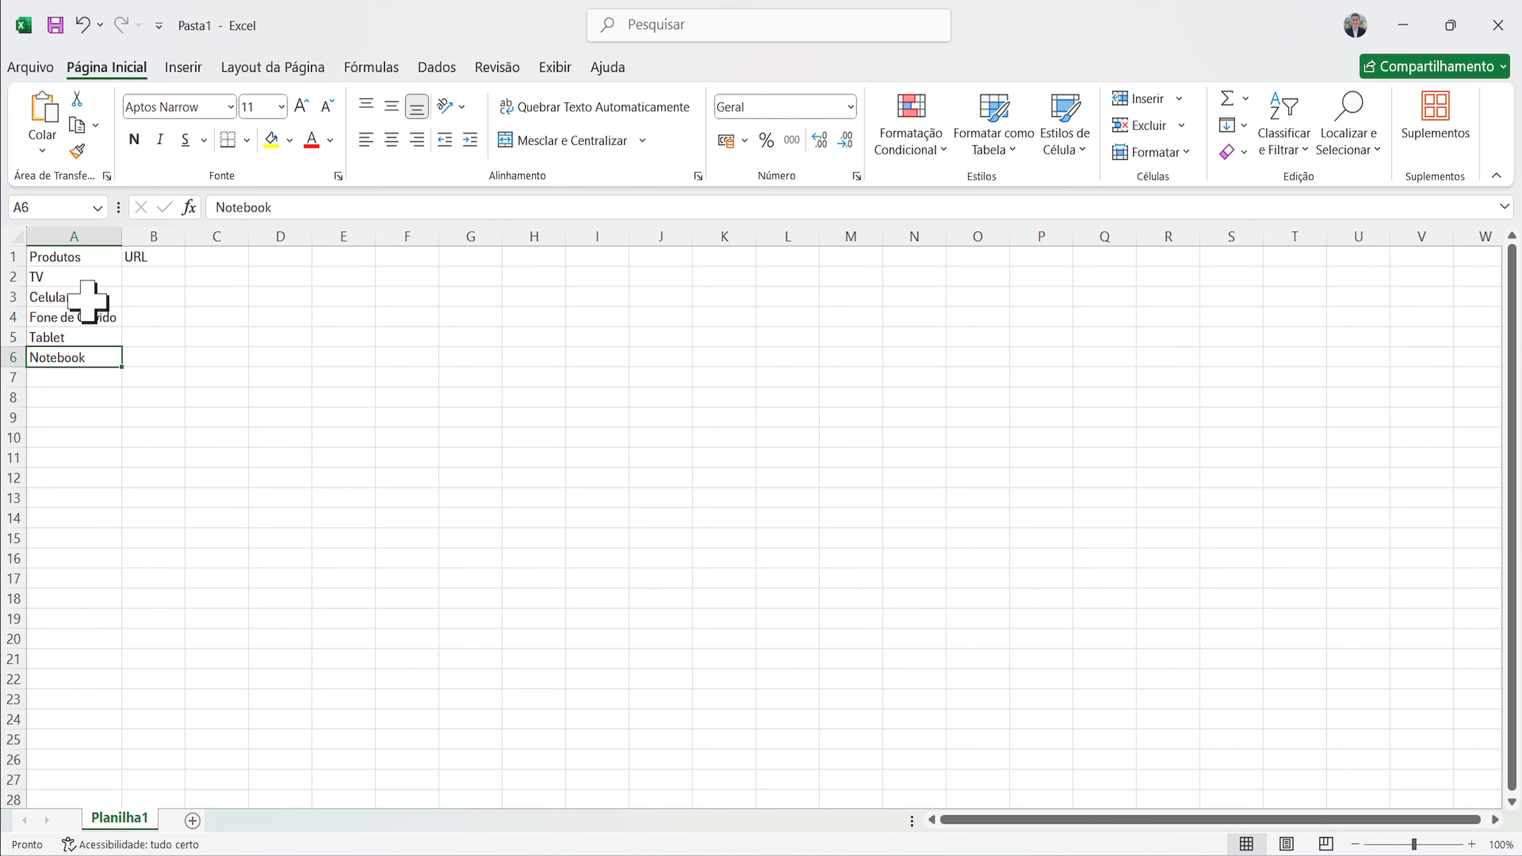
- Paste the copied television image address into the URL cell for TV and fit the URL column's width to its contents
left_click(148, 281)
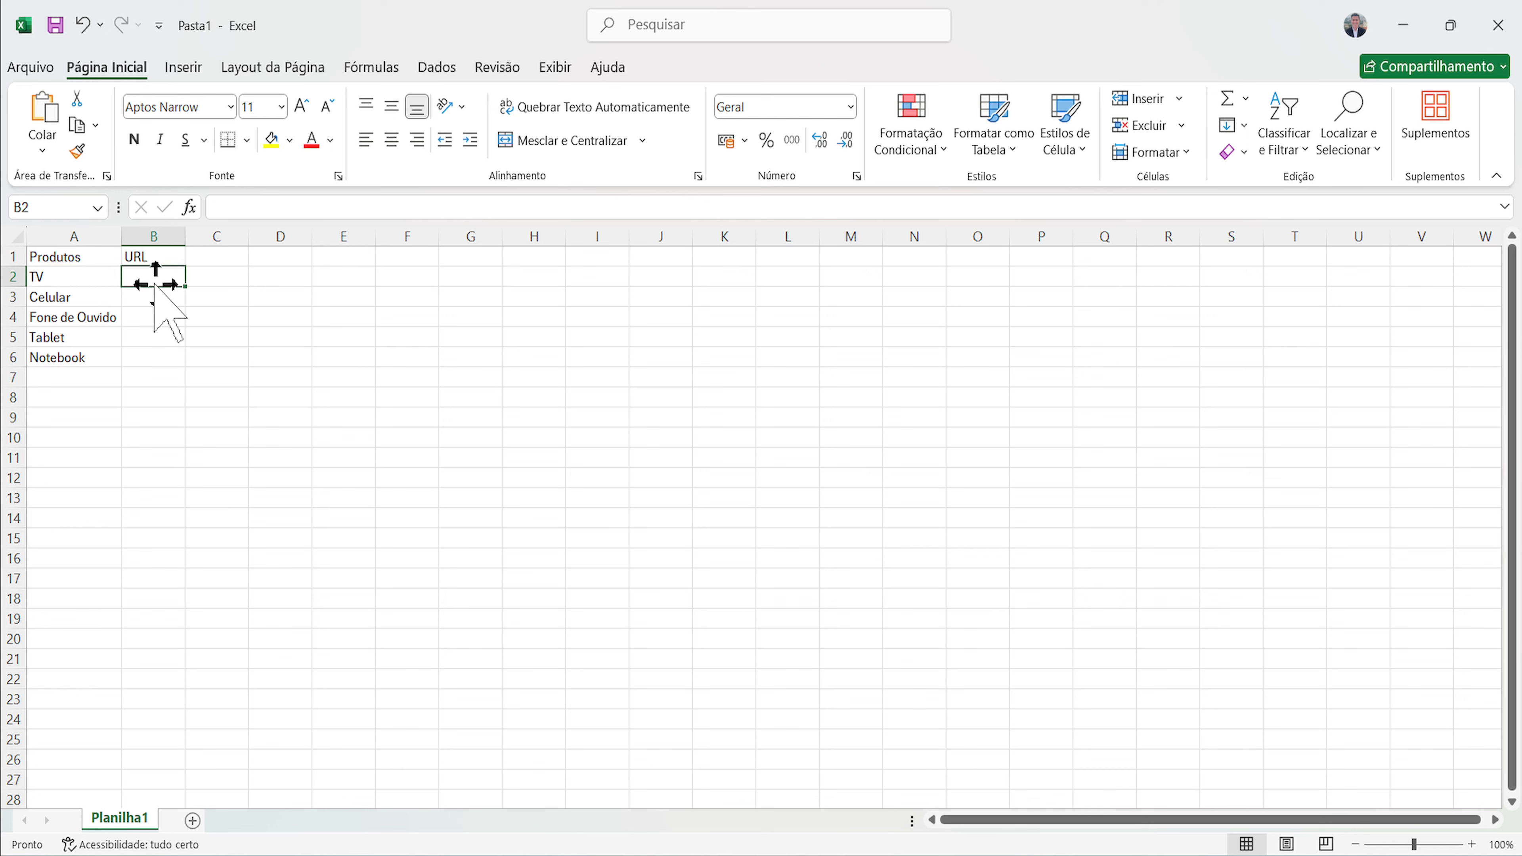
double_click(157, 277)
key("ctrl+v")
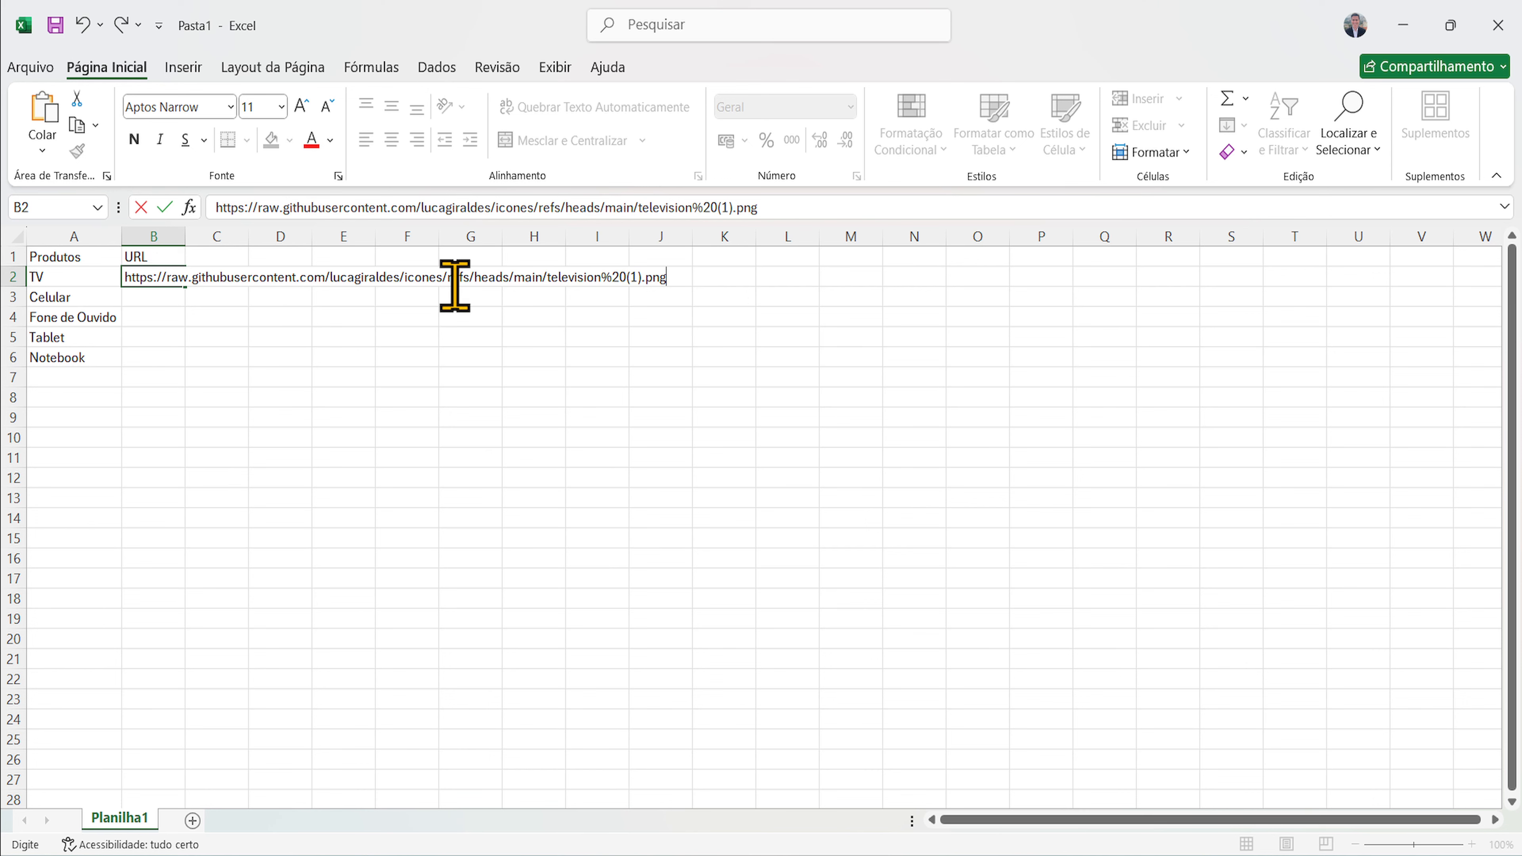
key("Return")
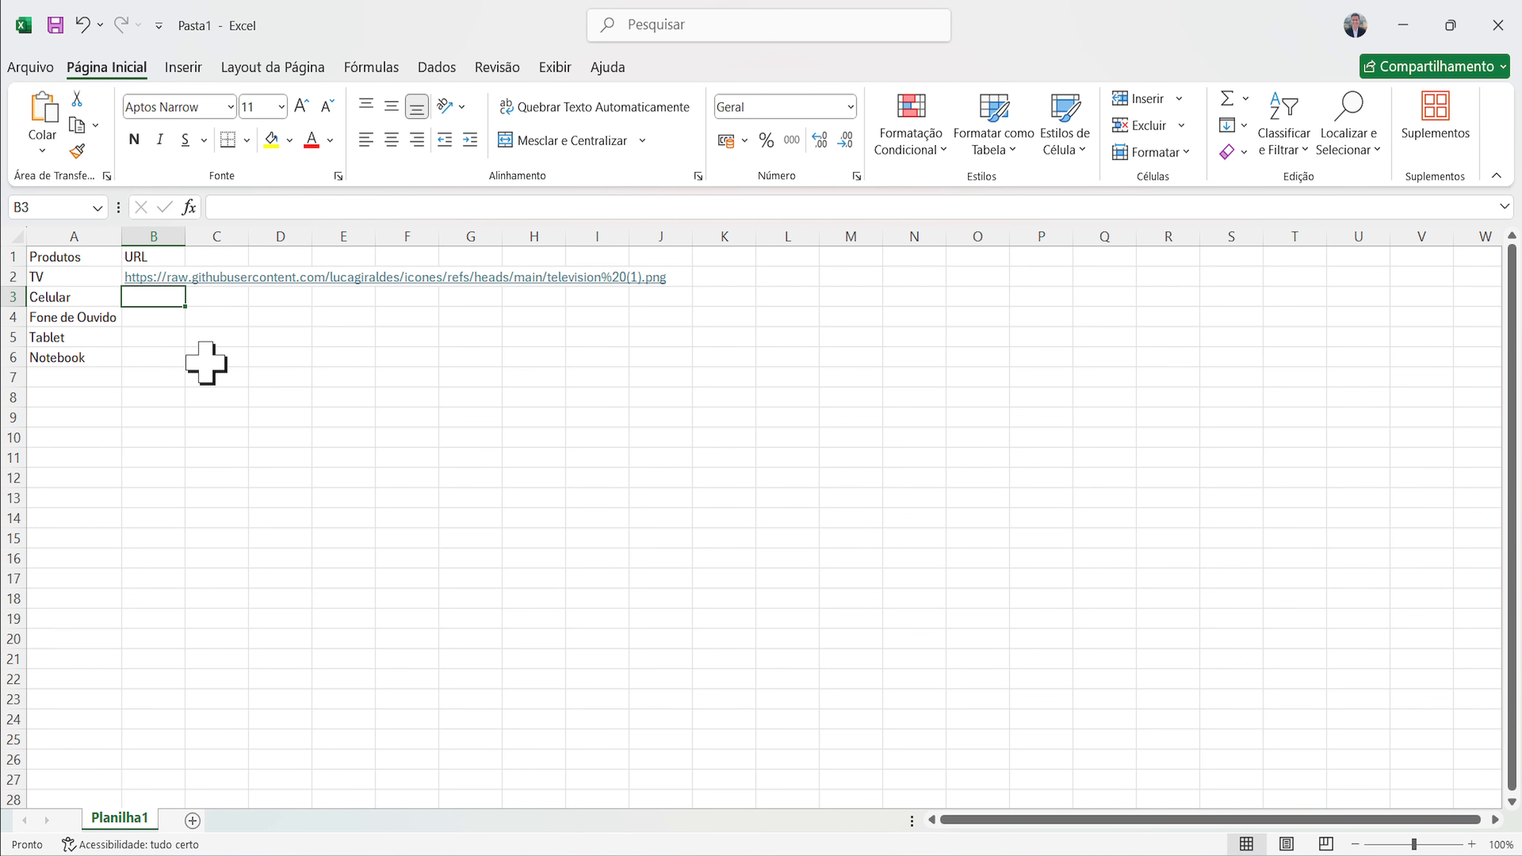
double_click(185, 235)
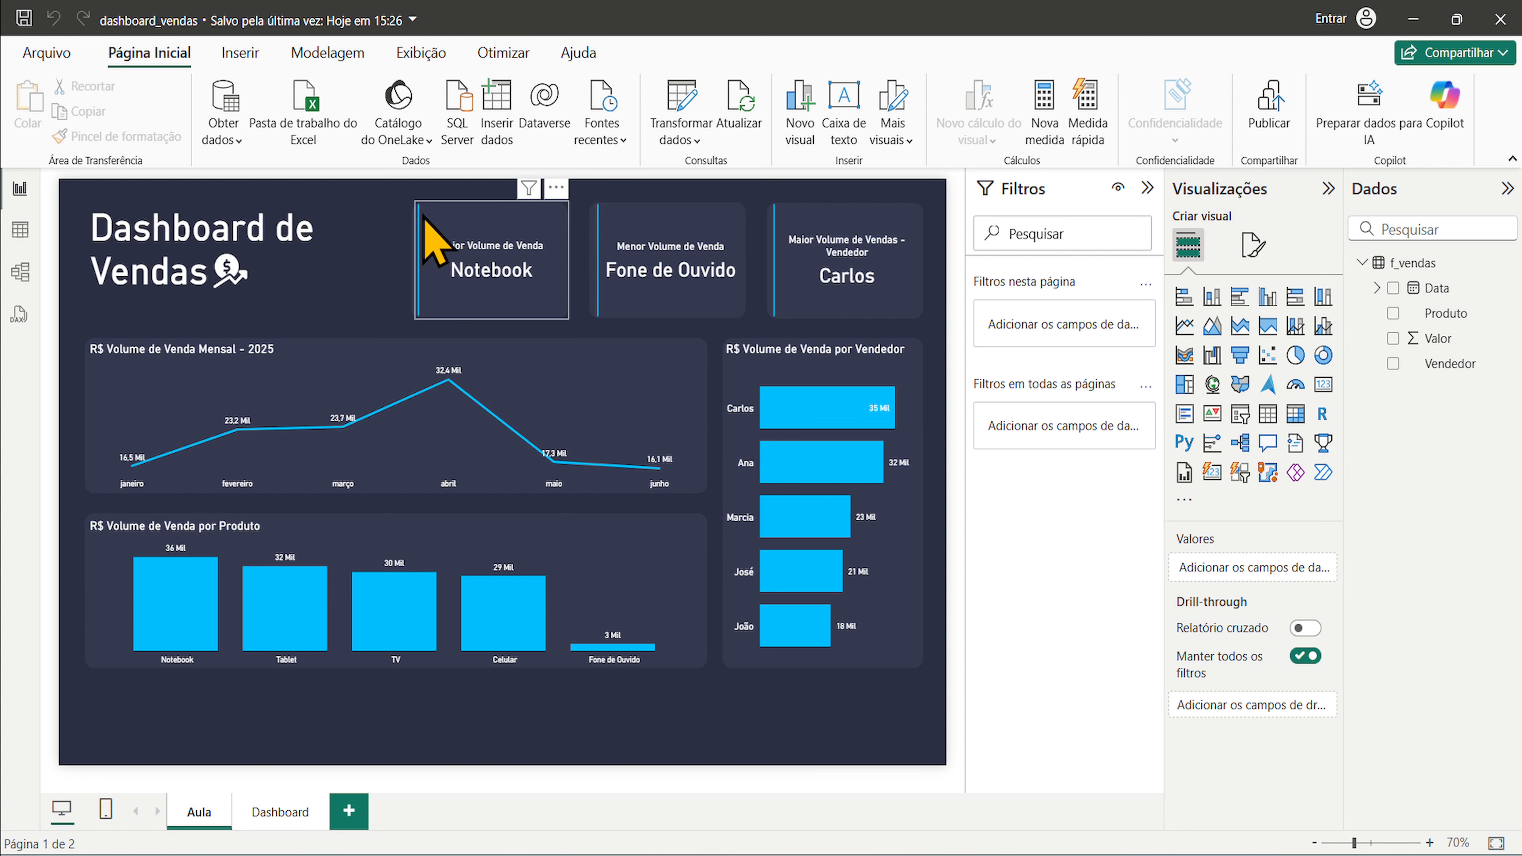
- Switch to the dashboard_vendas report in Power BI and bring in the icones sheet of the Base_Vendas workbook for transformation
left_click(316, 126)
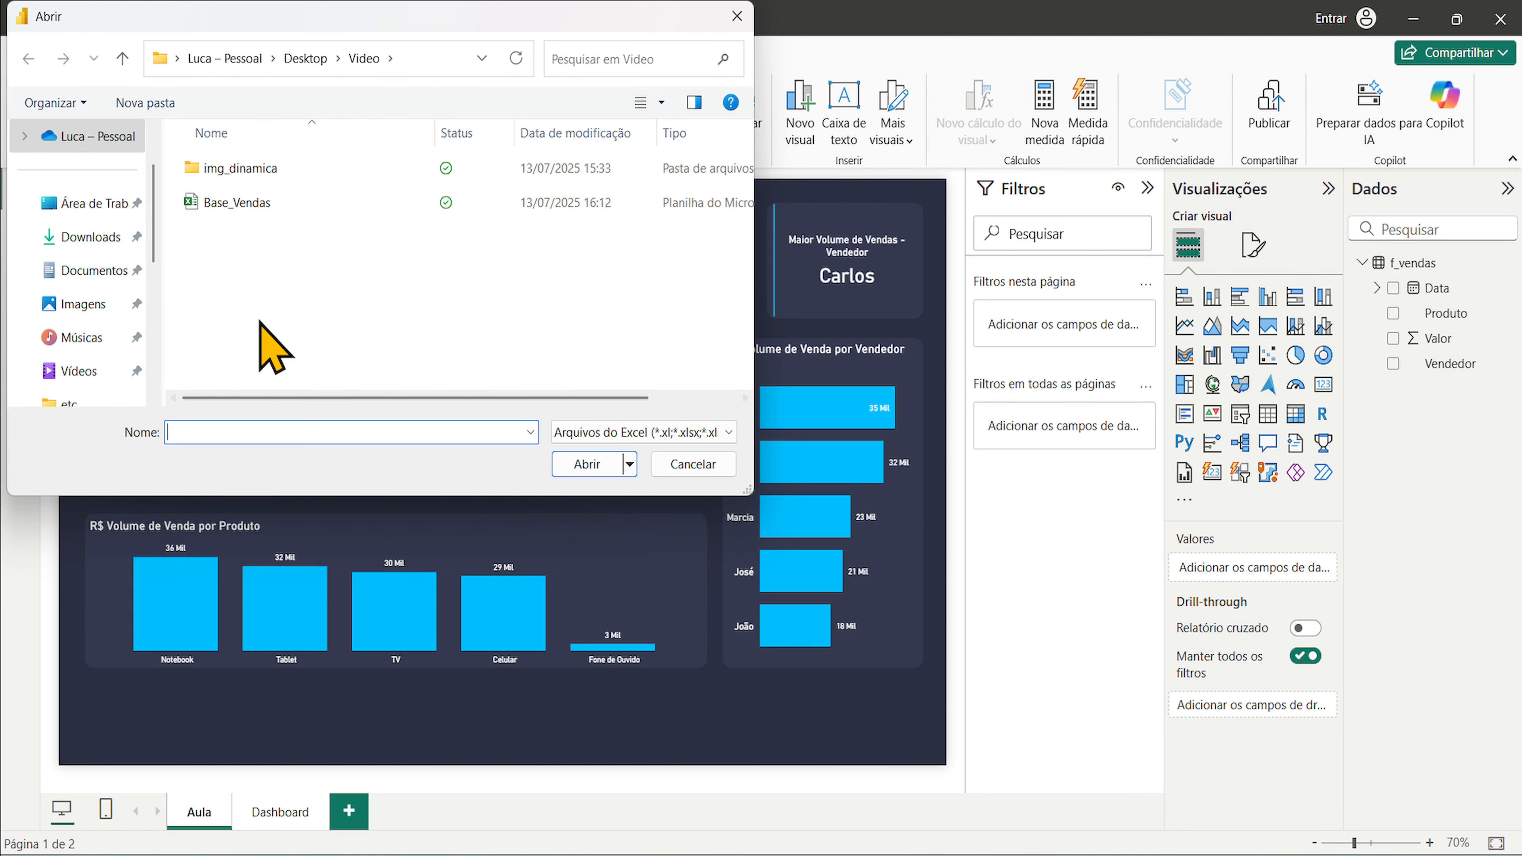
double_click(247, 207)
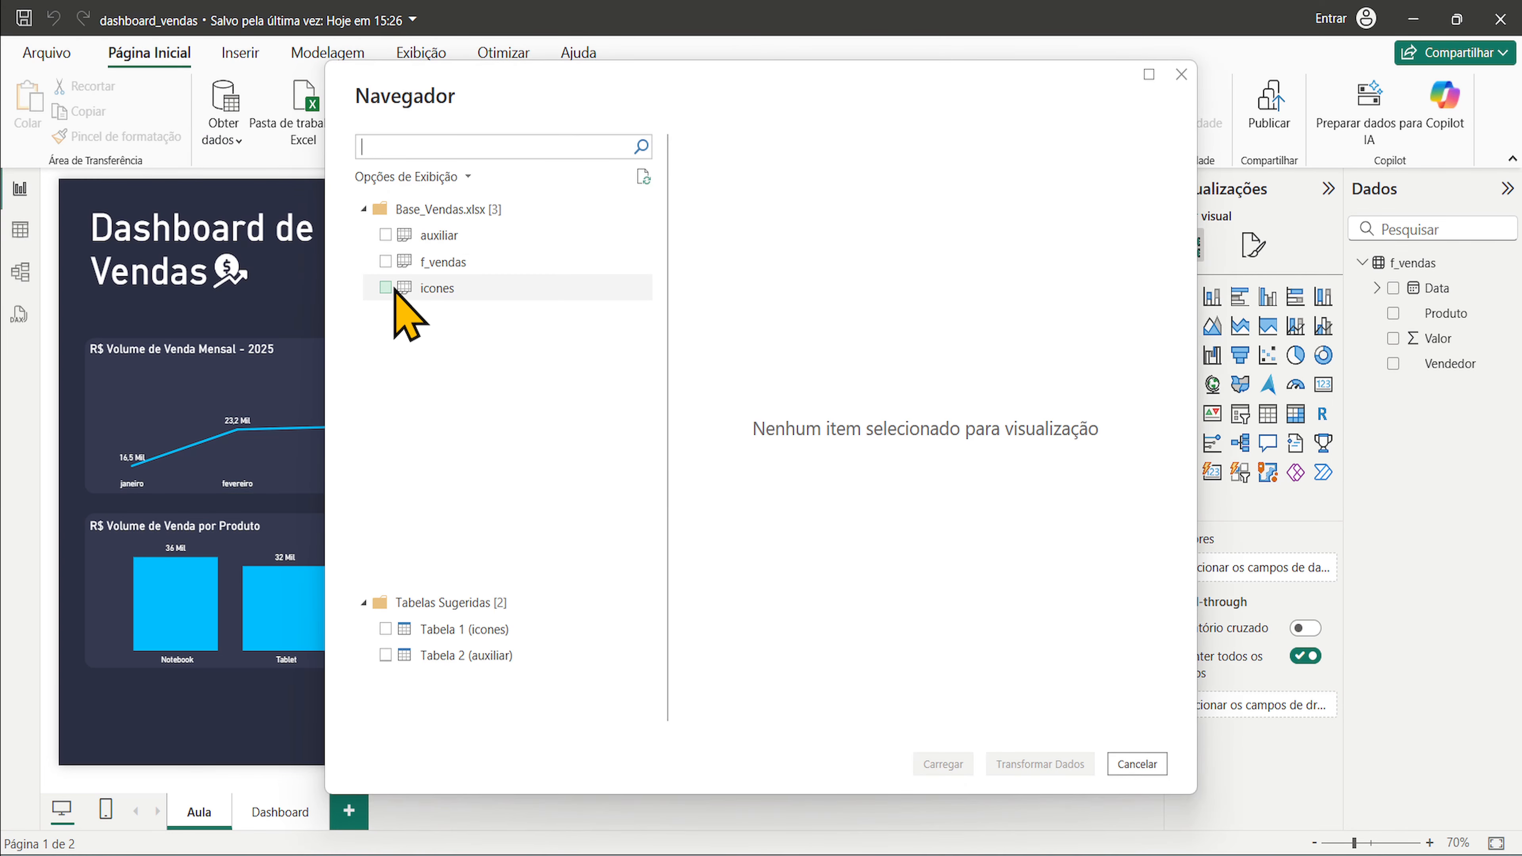
left_click(386, 289)
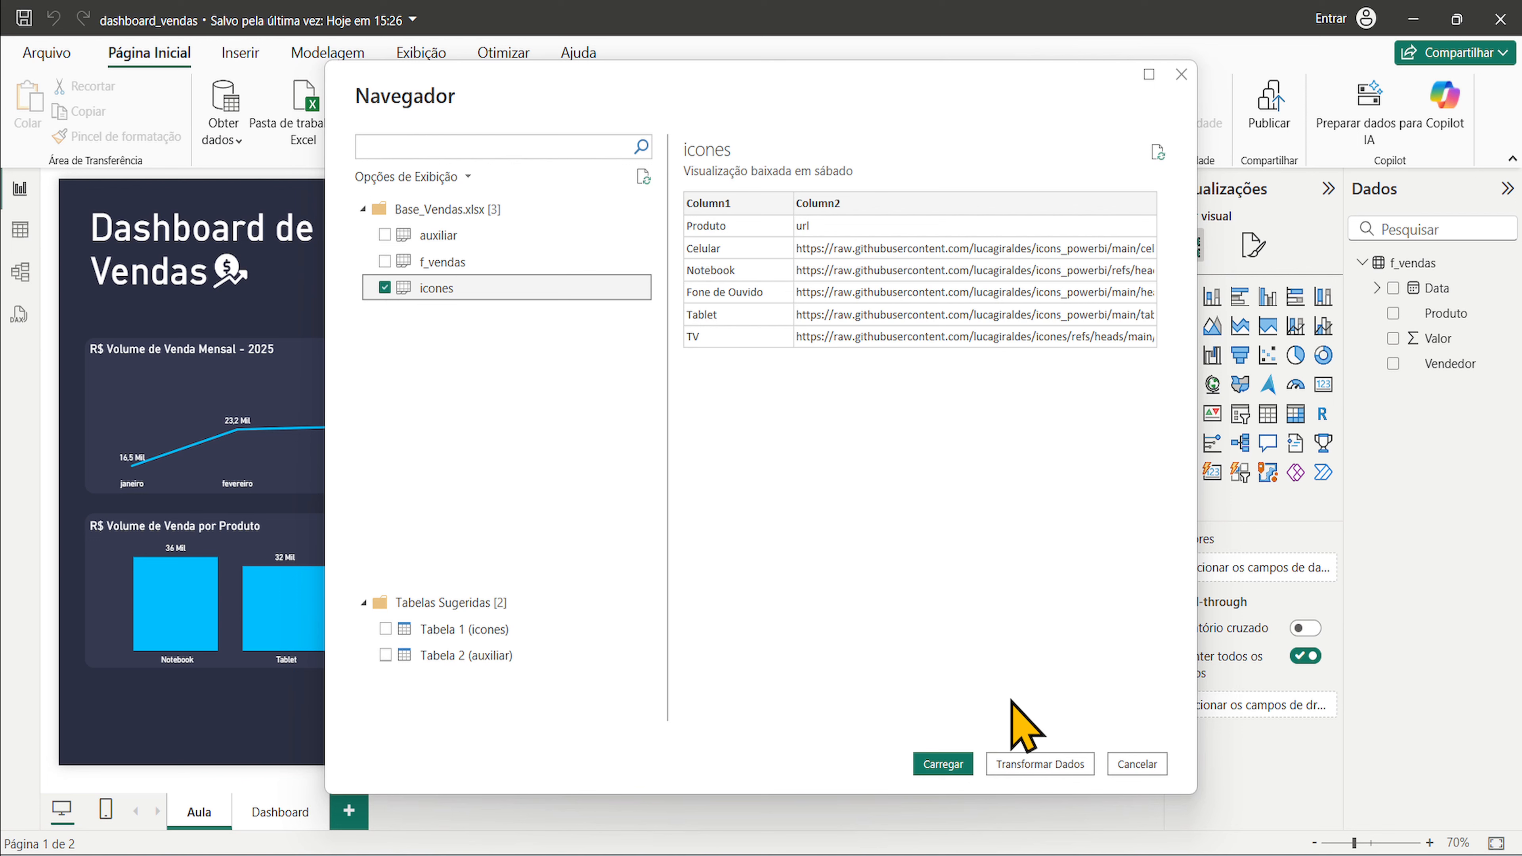
left_click(1050, 762)
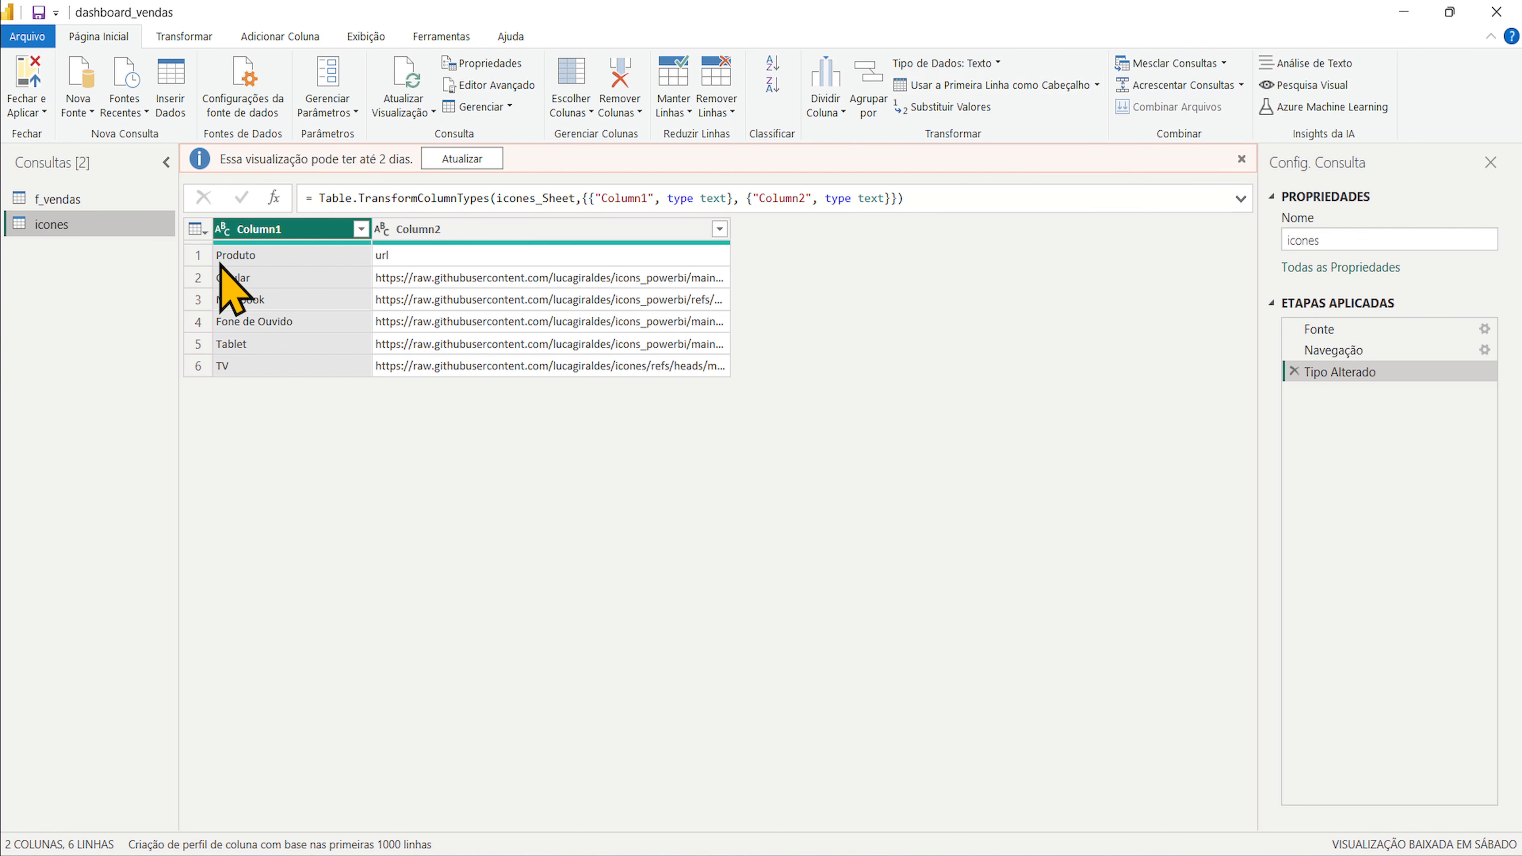
- Promote the first row of the icones query to column headers, apply the changes, and expand the icones table's fields
left_click(942, 85)
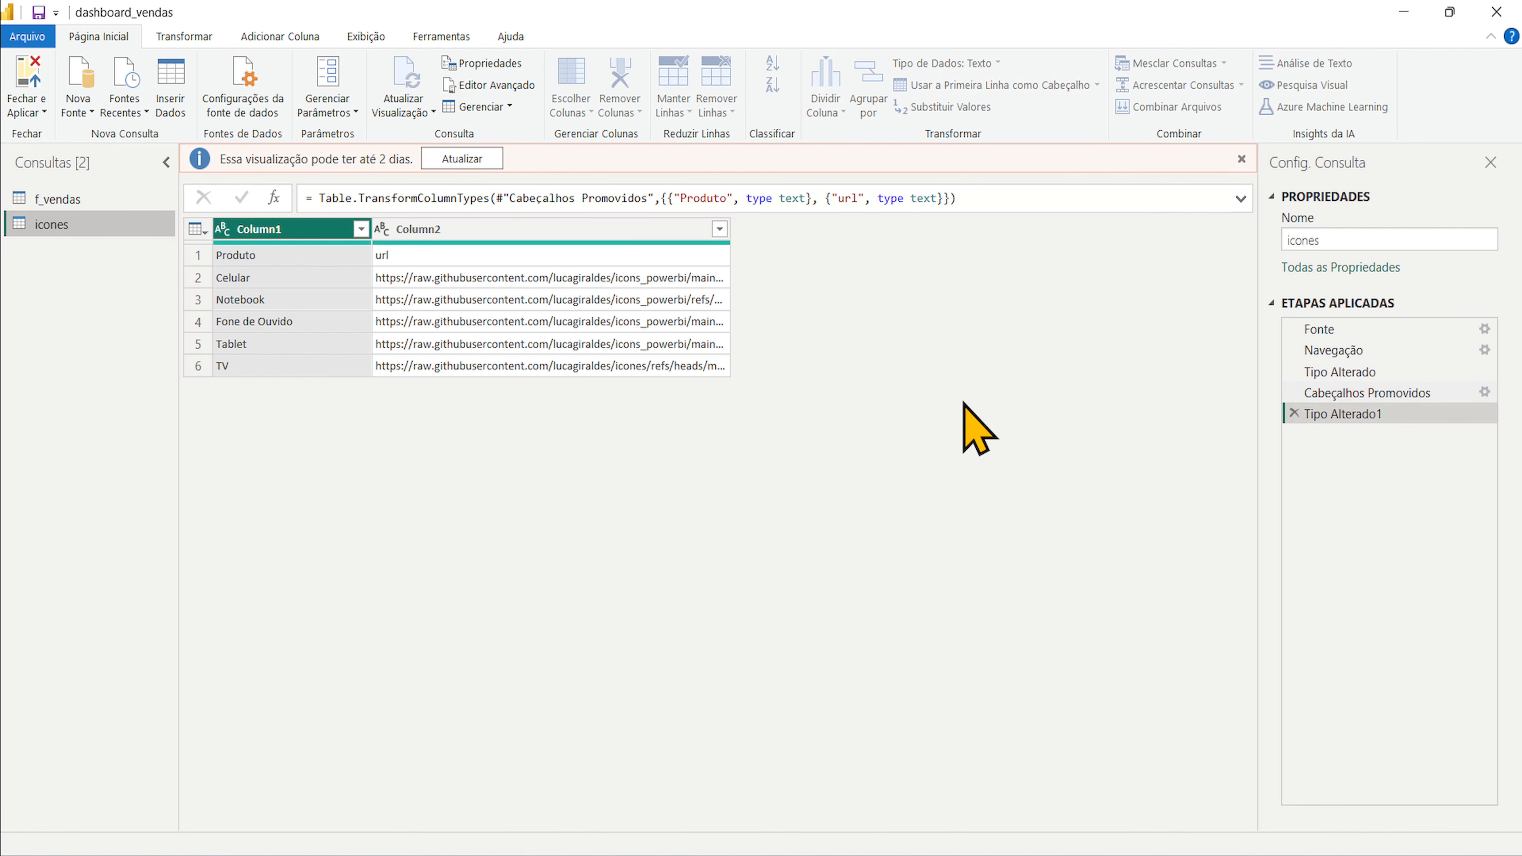
left_click(12, 84)
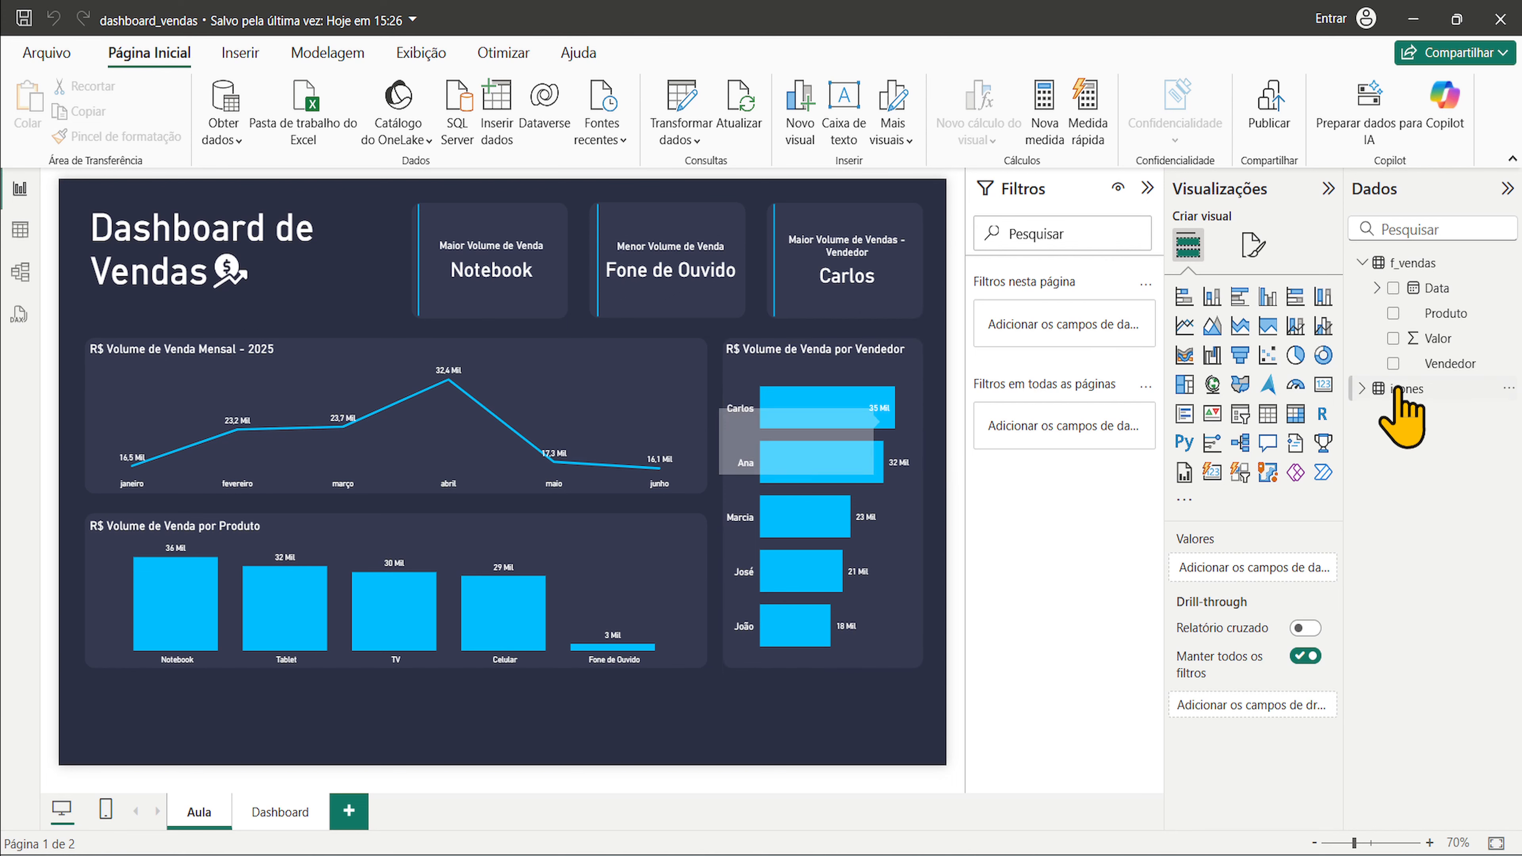
left_click(1372, 394)
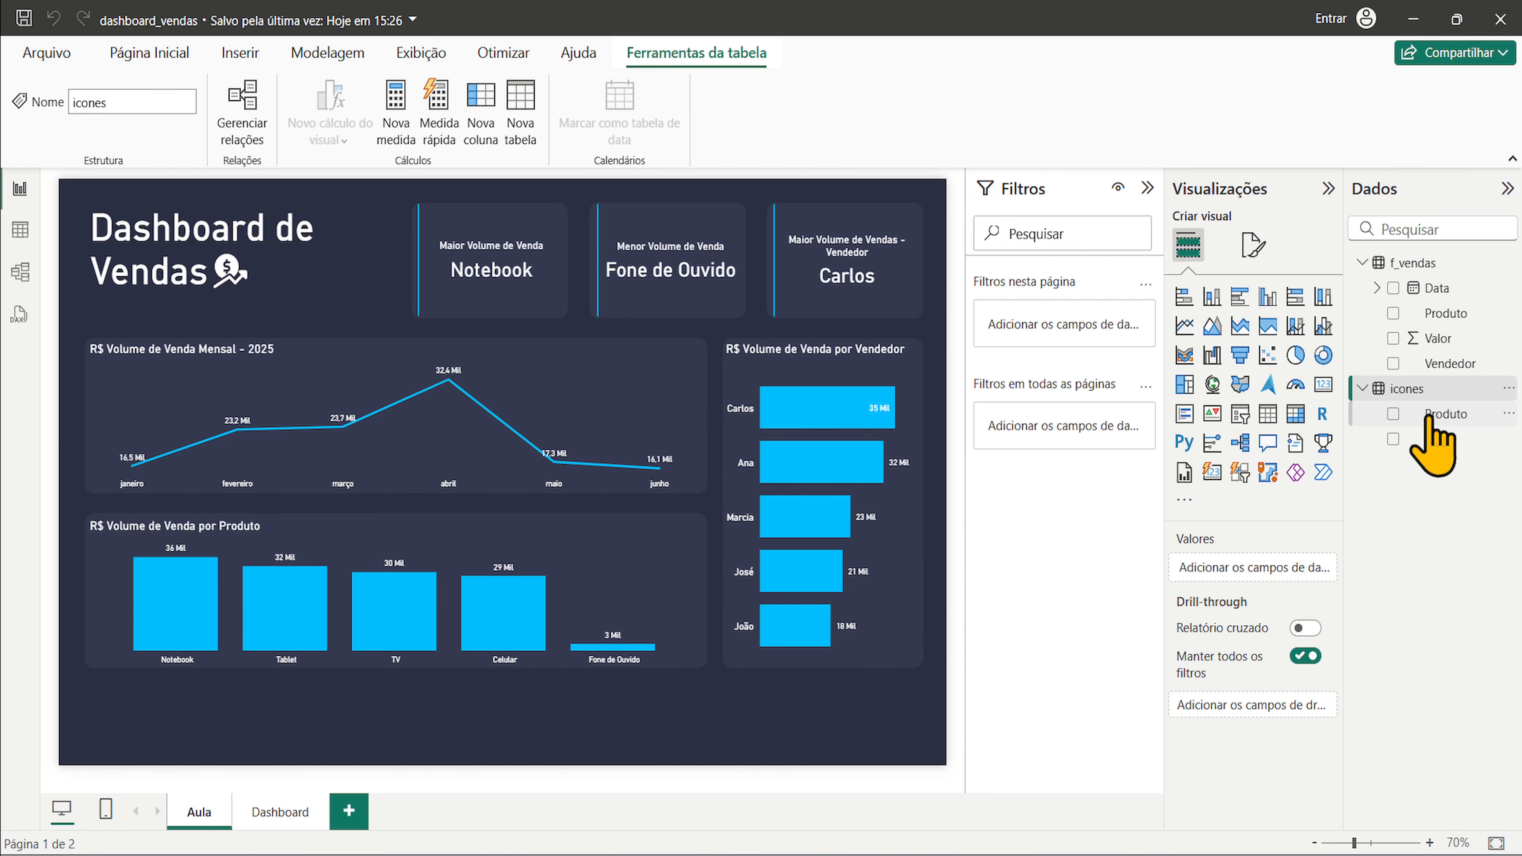
left_click(1411, 264)
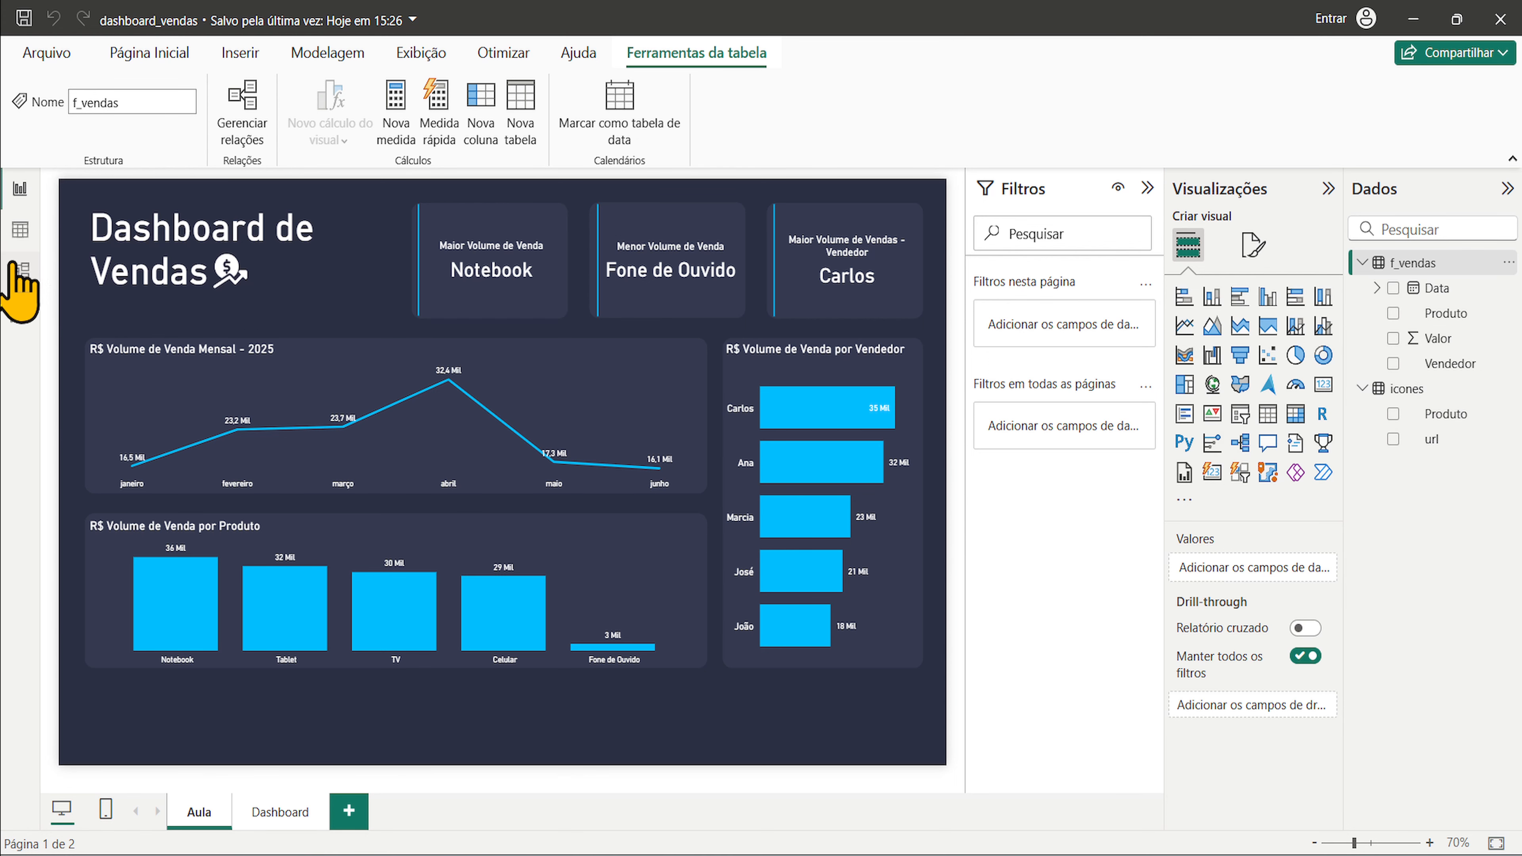
- In the data model, move the icones table away from f_vendas and try to relate the Produto columns of both tables
left_click(20, 272)
left_click_drag(506, 300, 764, 295)
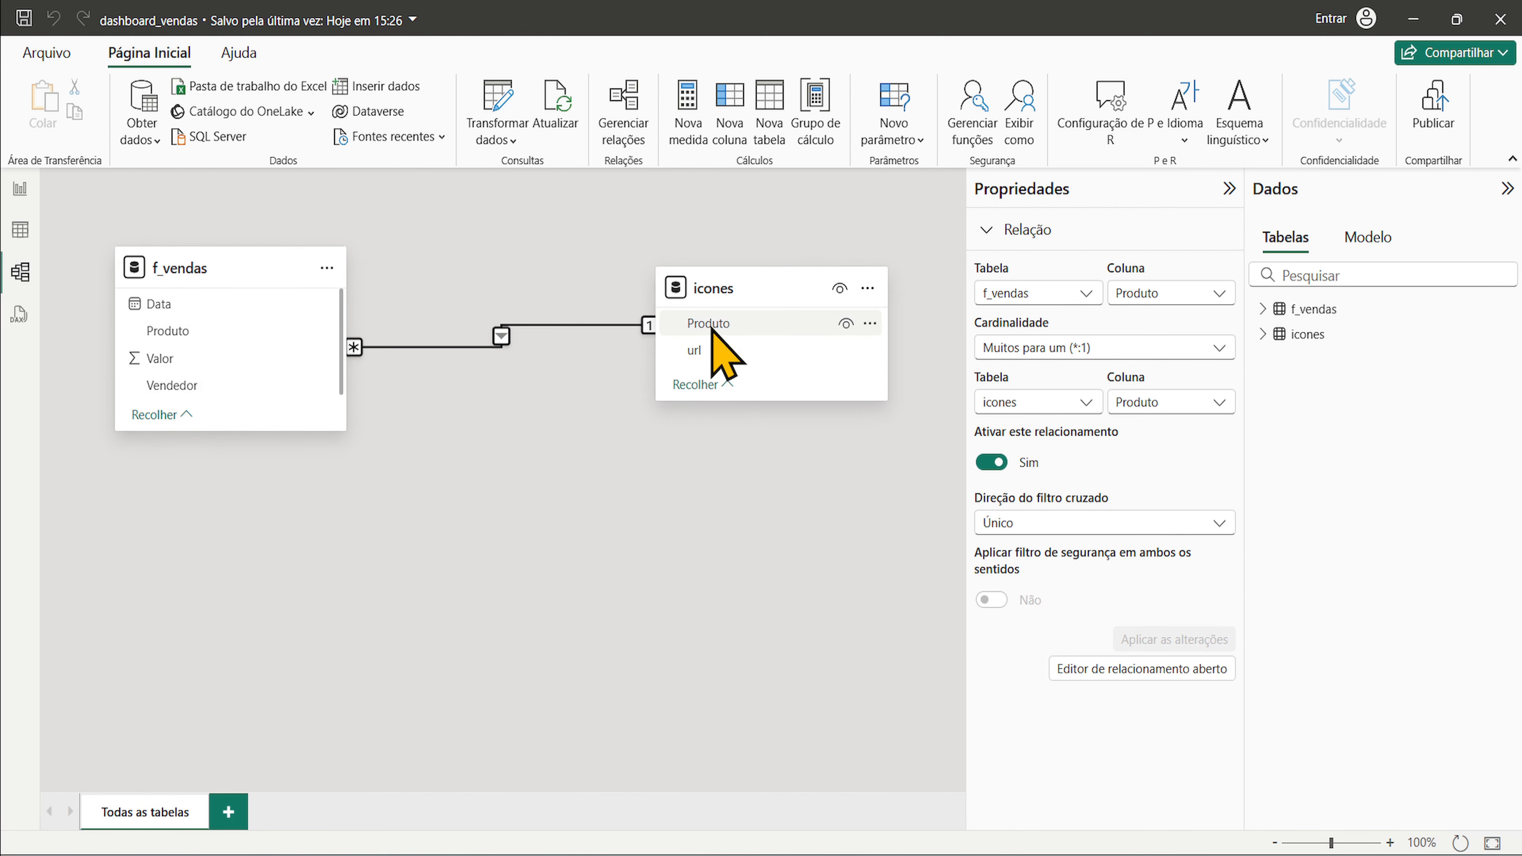
left_click_drag(696, 296, 228, 339)
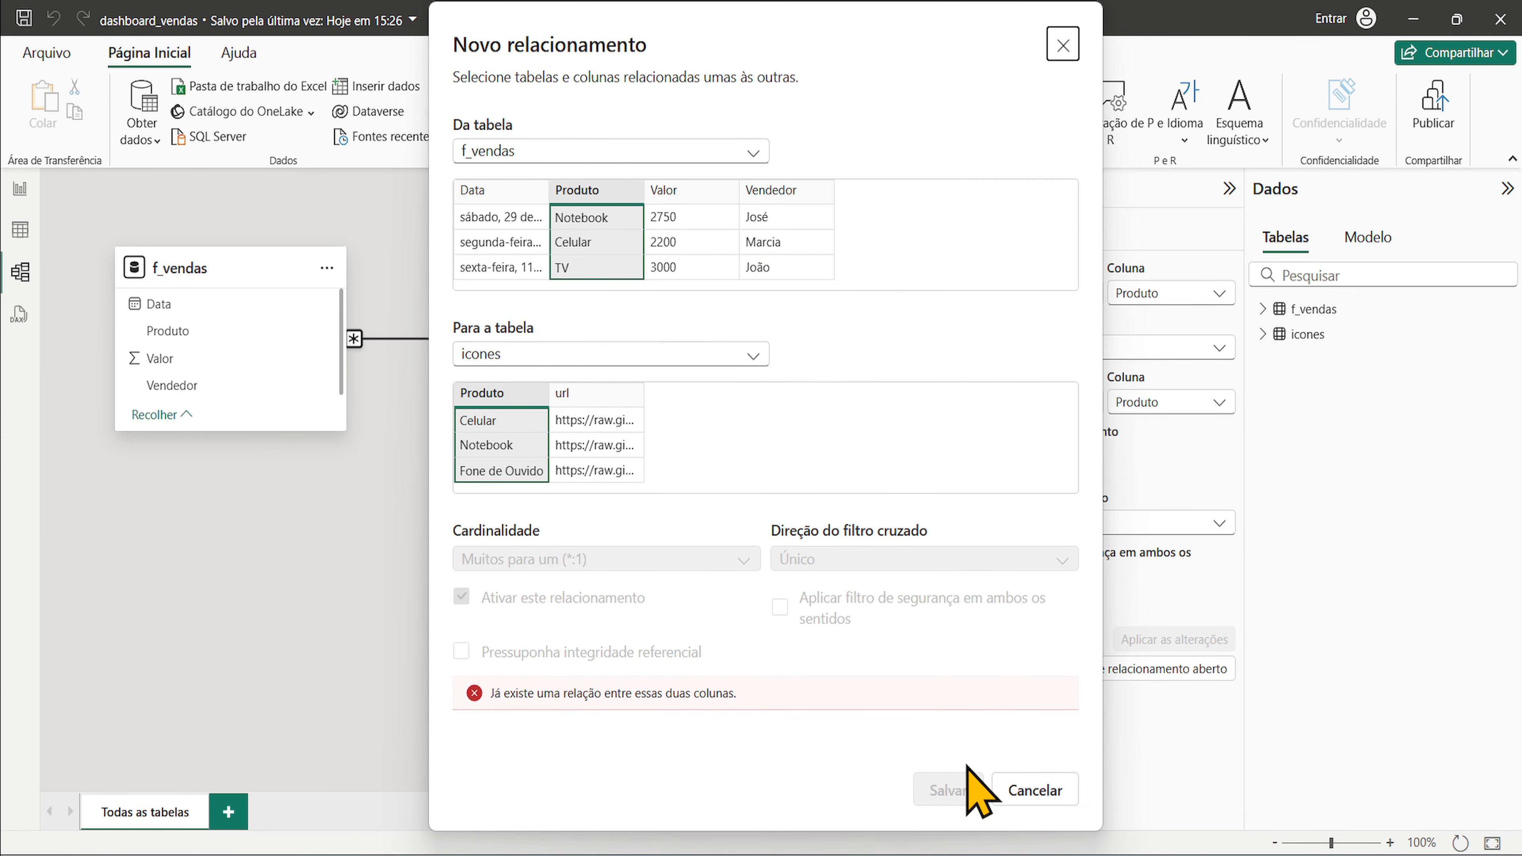
left_click(1030, 790)
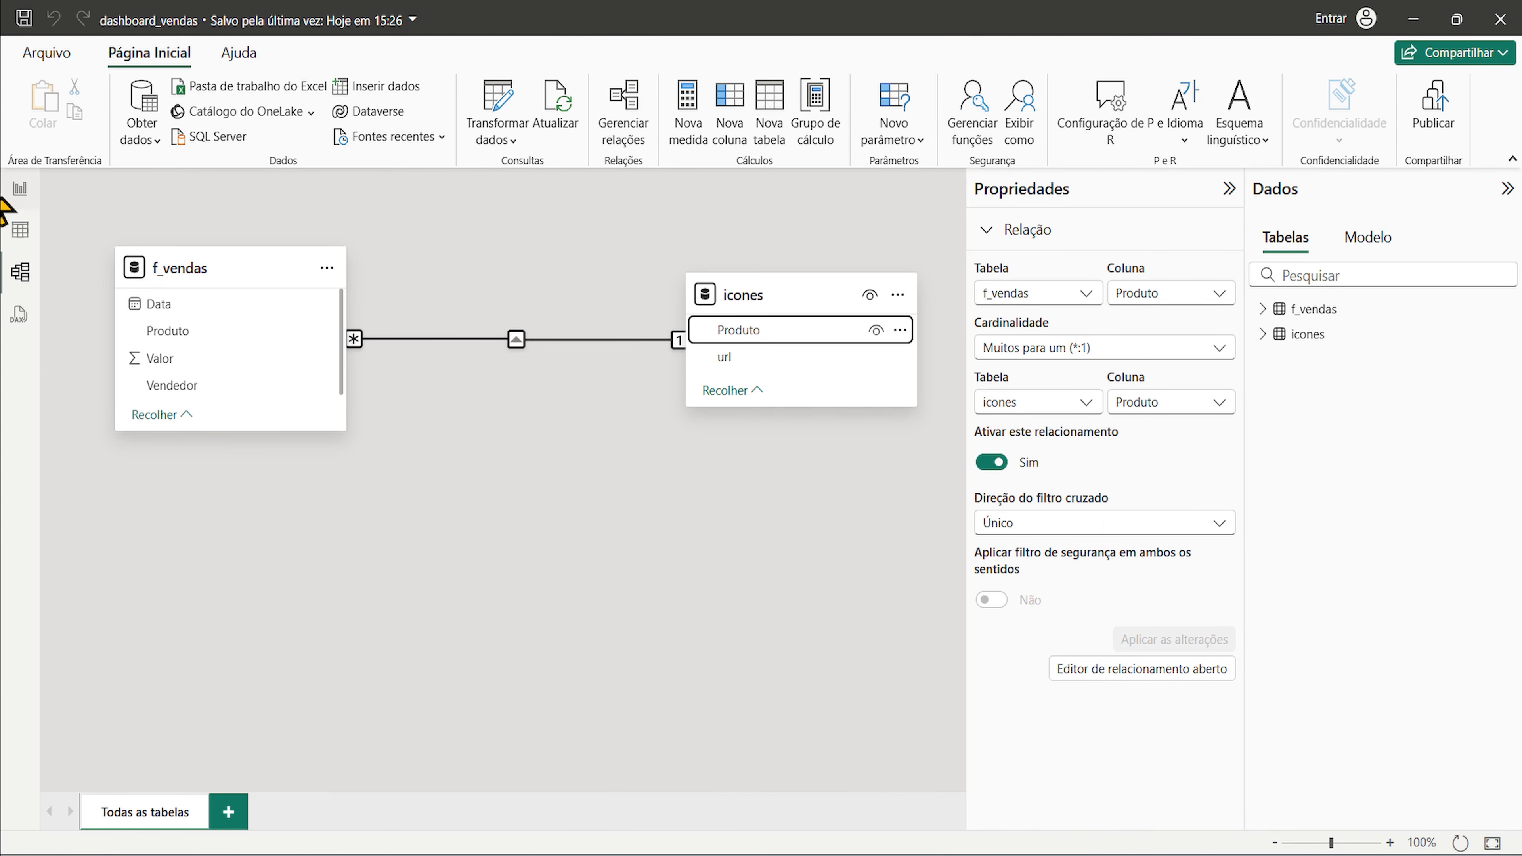
- Add a matrix visual to the Aula report page with the icones url field as rows, and widen it to fit the addresses
left_click(21, 190)
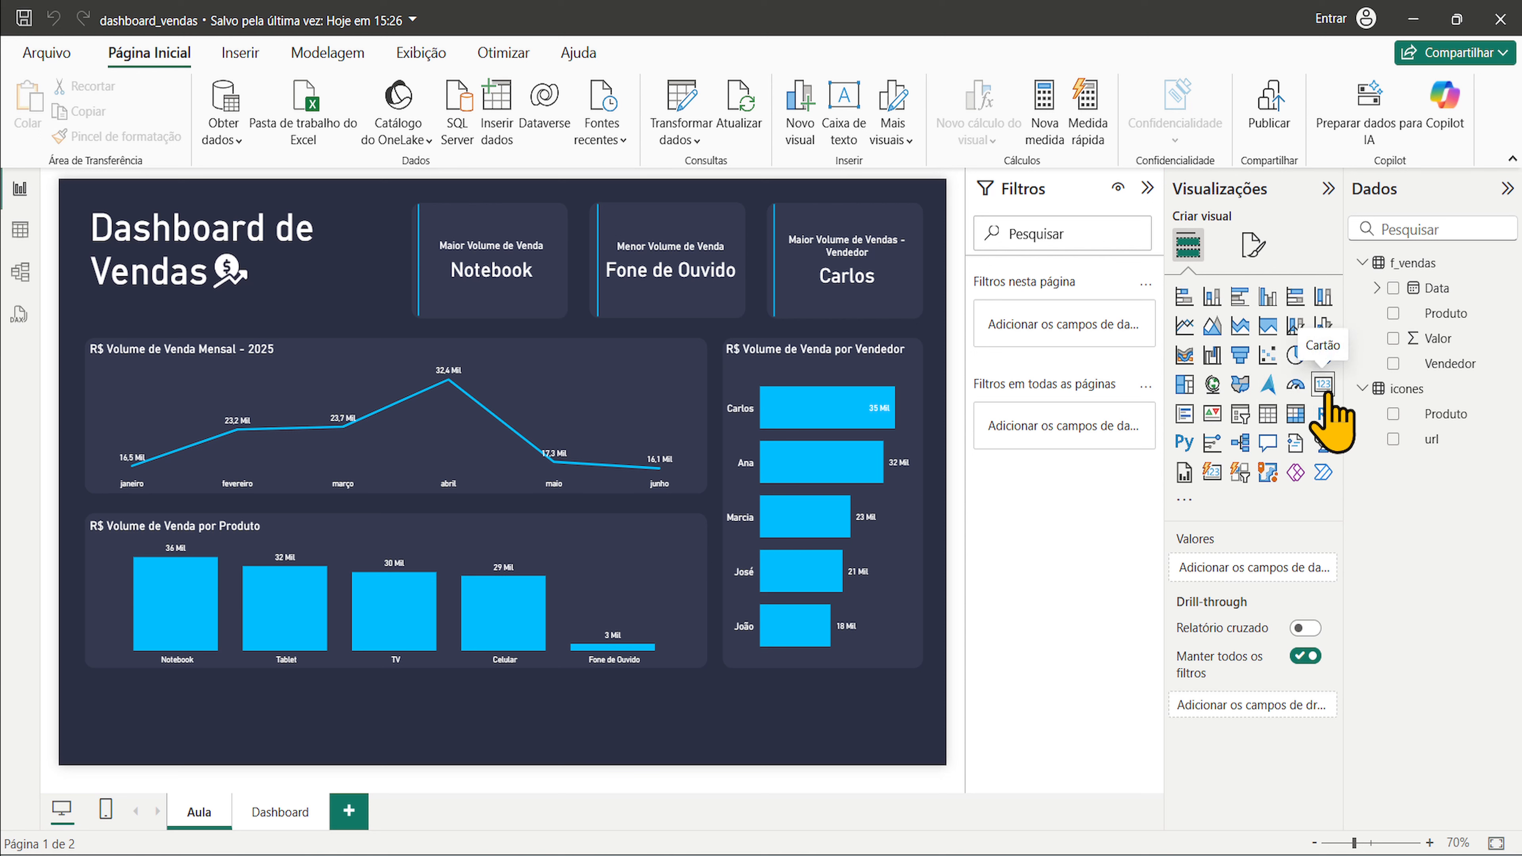
left_click(1296, 417)
left_click_drag(272, 302, 433, 338)
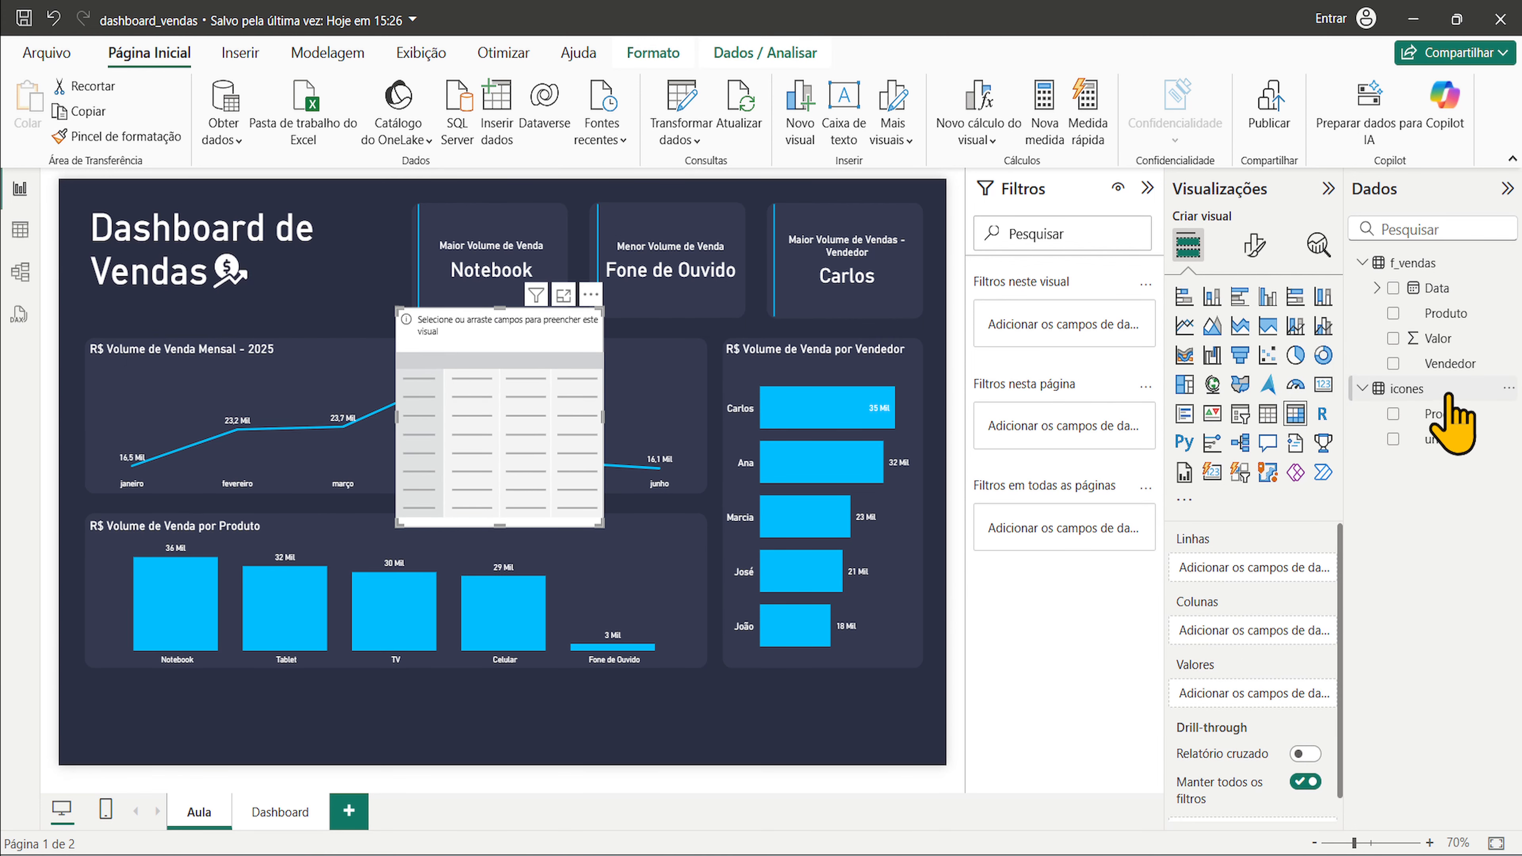
left_click_drag(1455, 439, 1264, 576)
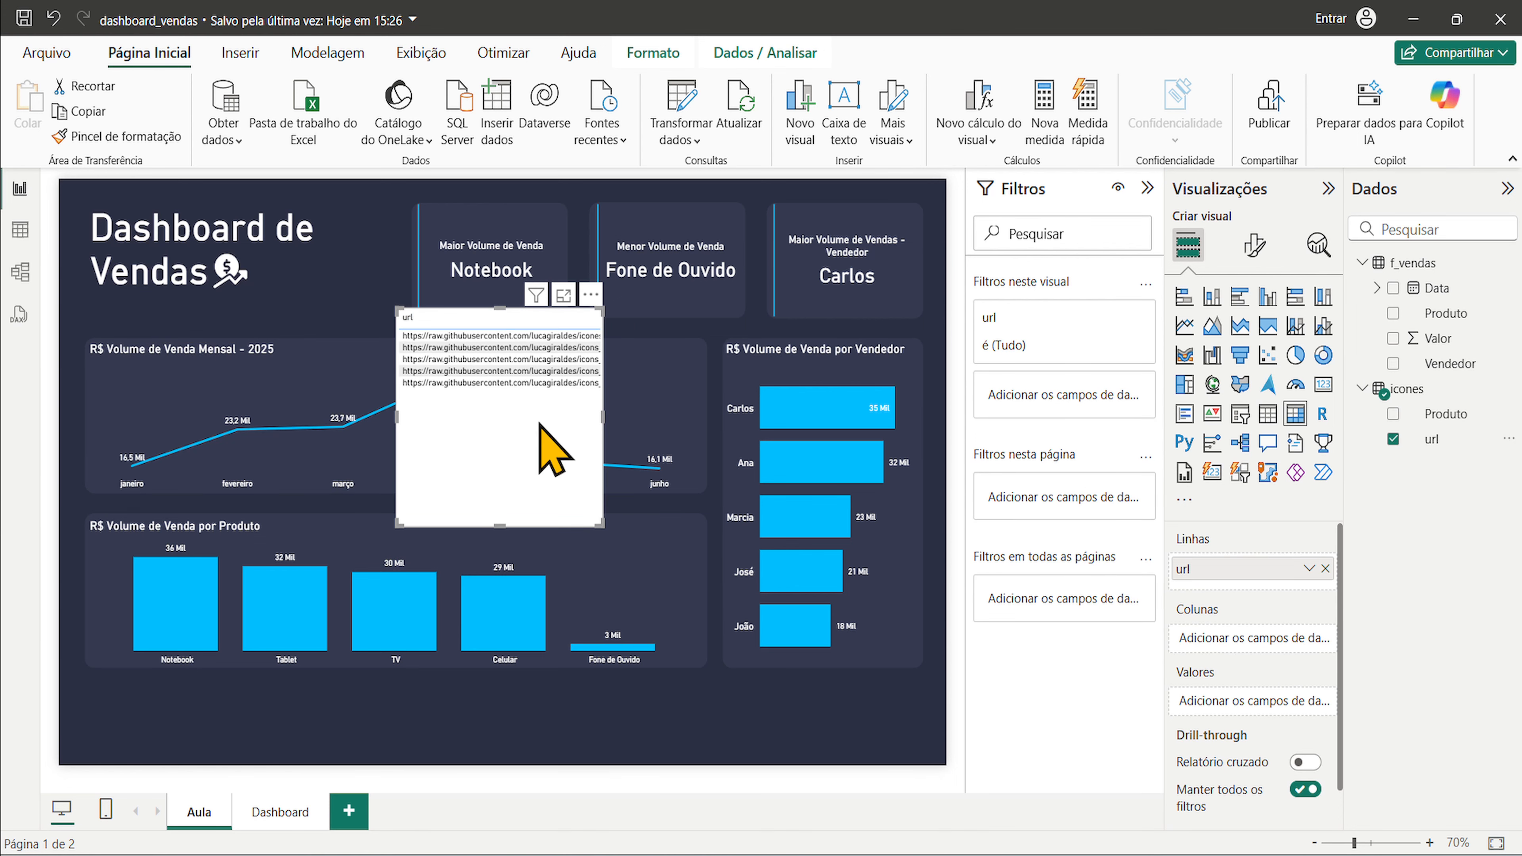
left_click_drag(600, 524, 830, 441)
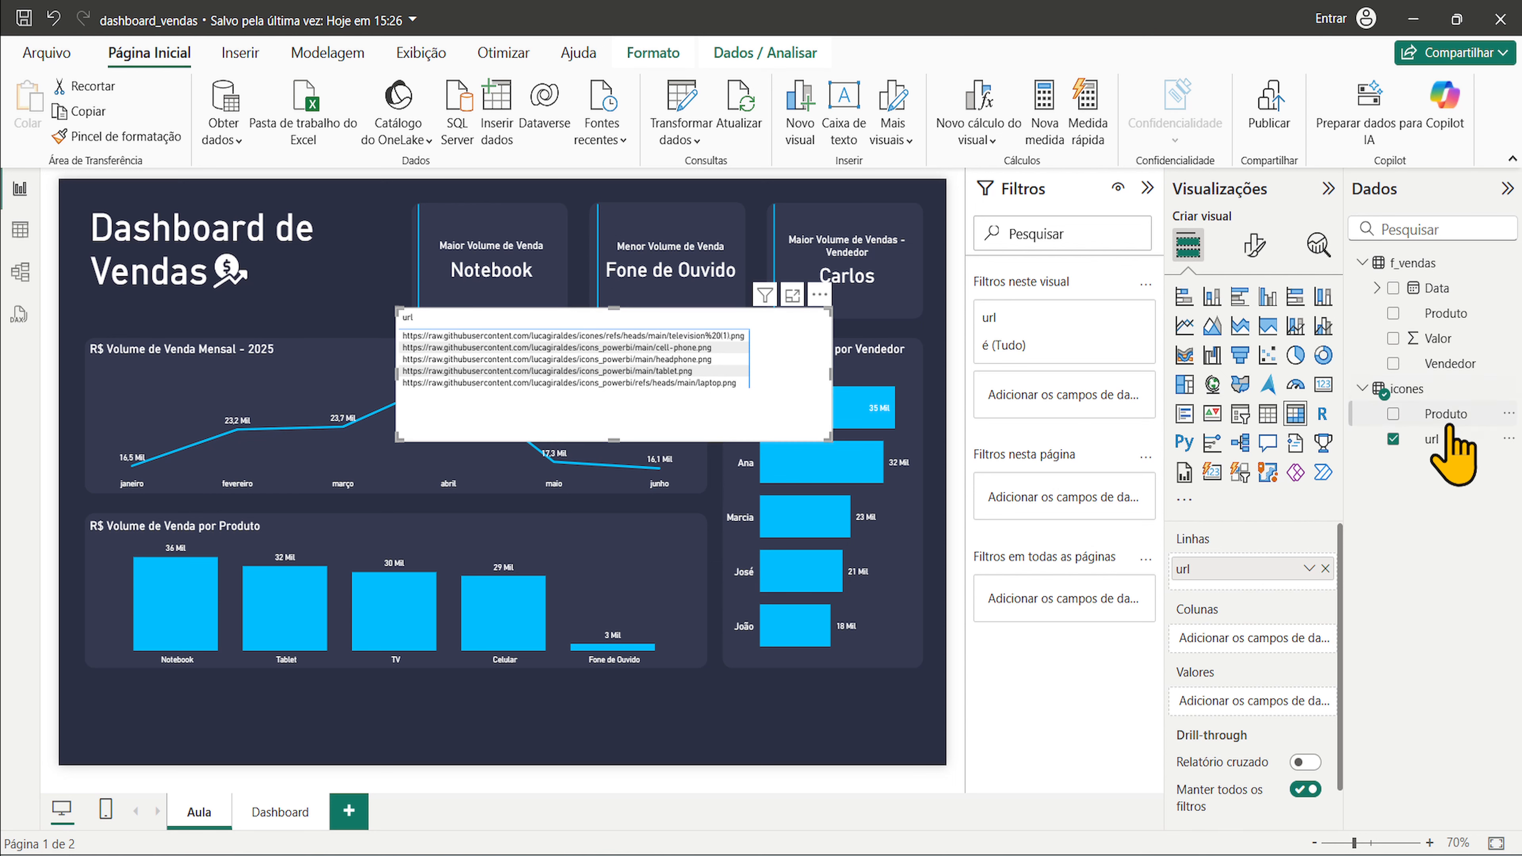
- Set the url column's data category to URL da Imagem, and reposition and heighten the matrix over the dashboard
left_click(1438, 441)
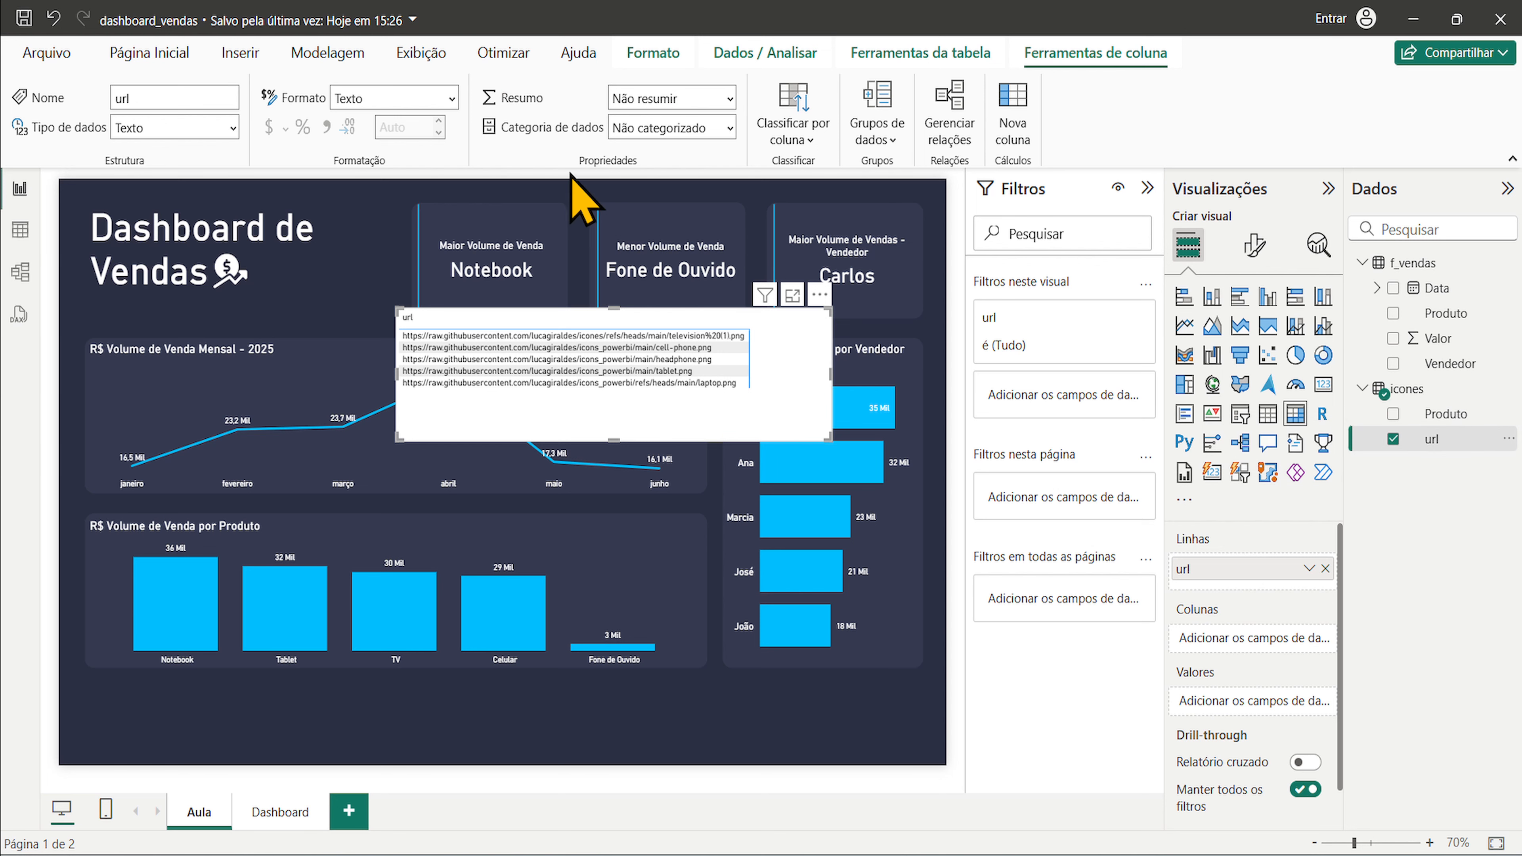
left_click(726, 128)
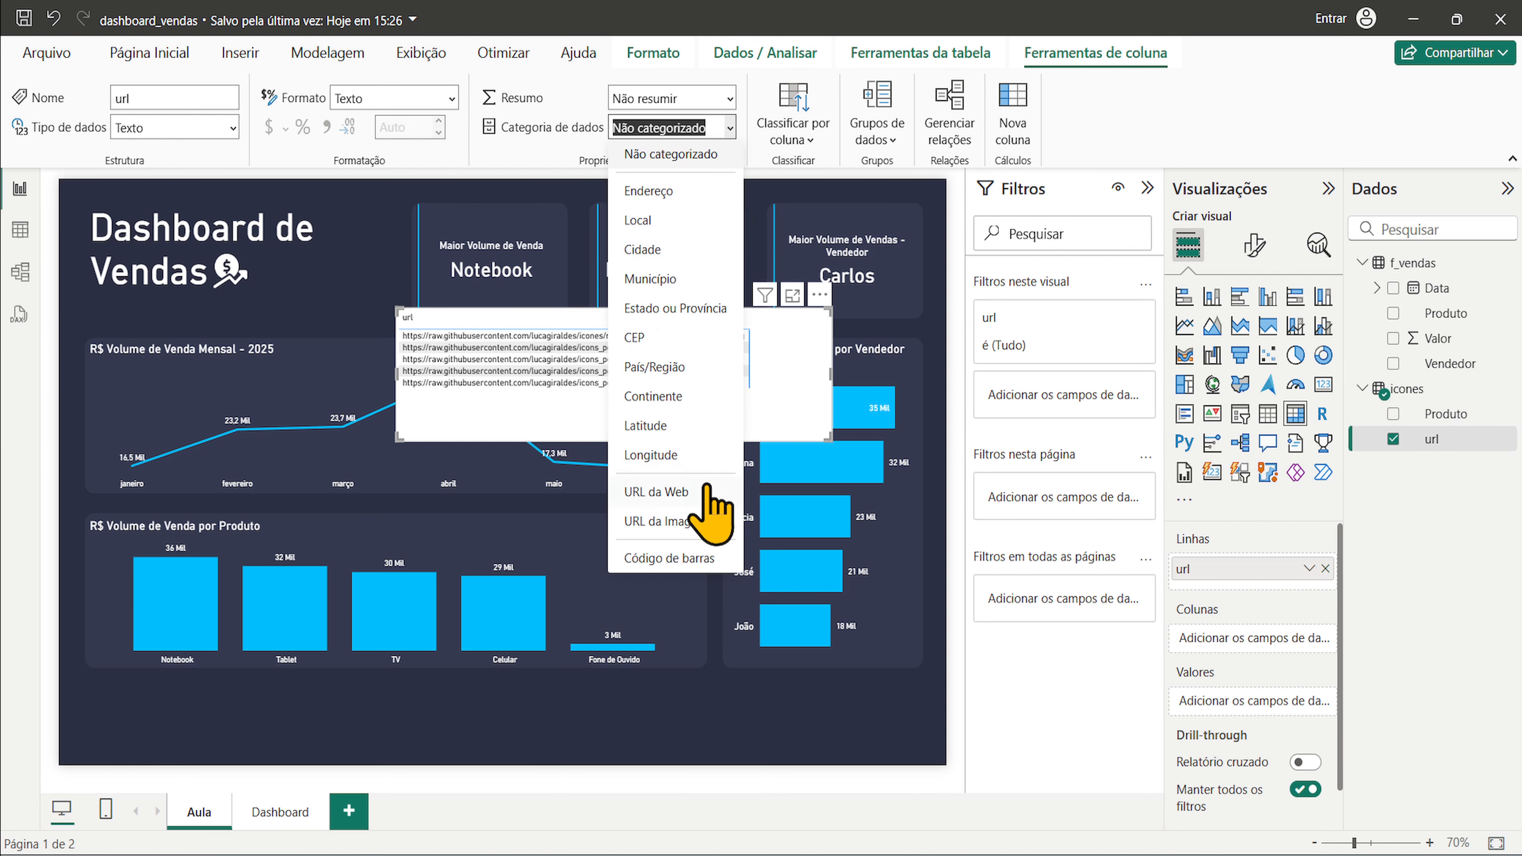
left_click(668, 521)
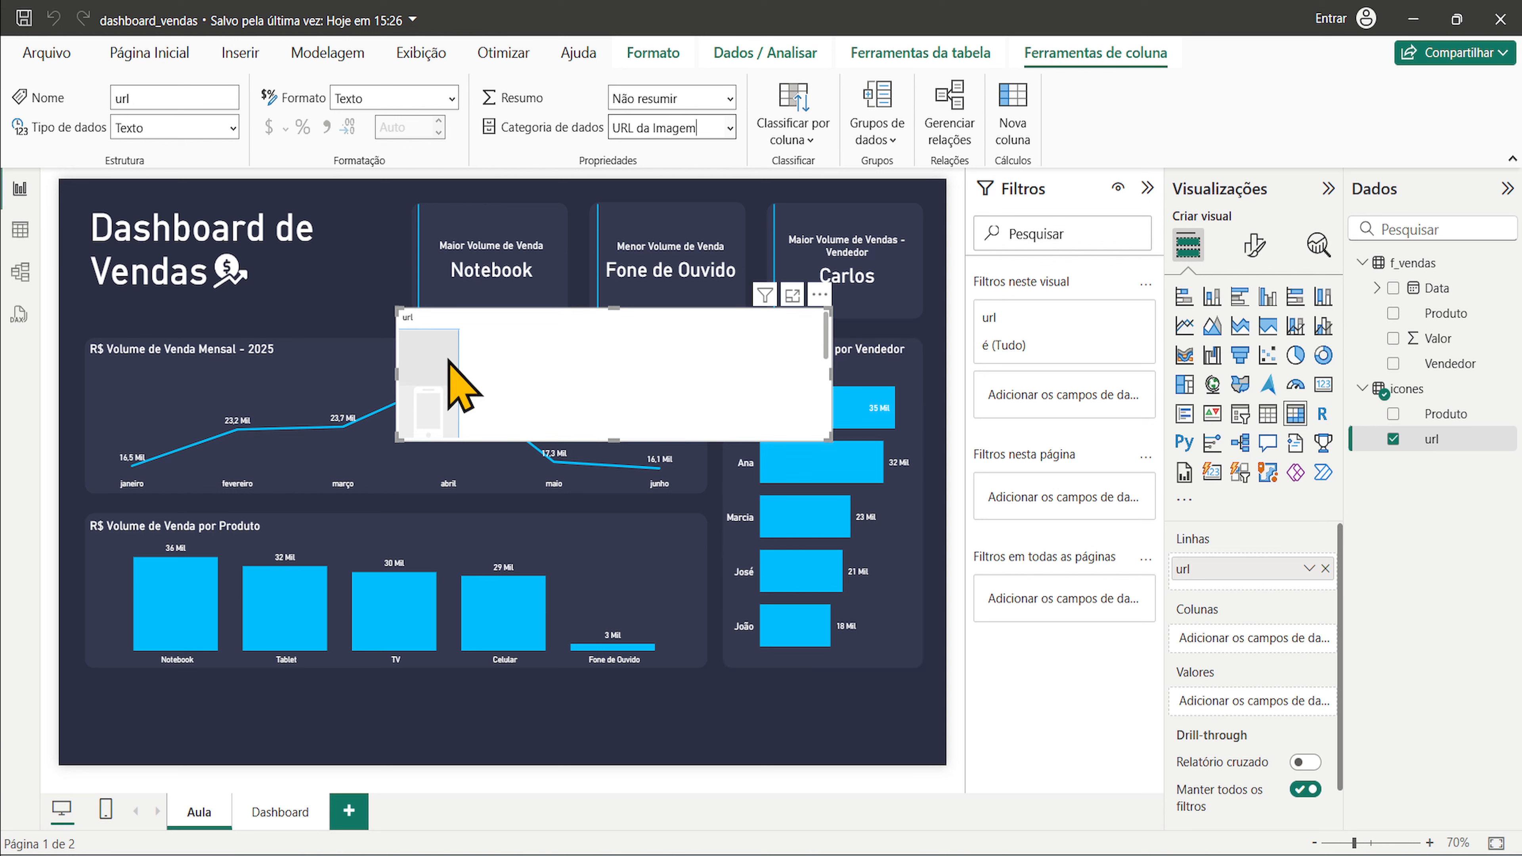
left_click_drag(556, 389, 486, 305)
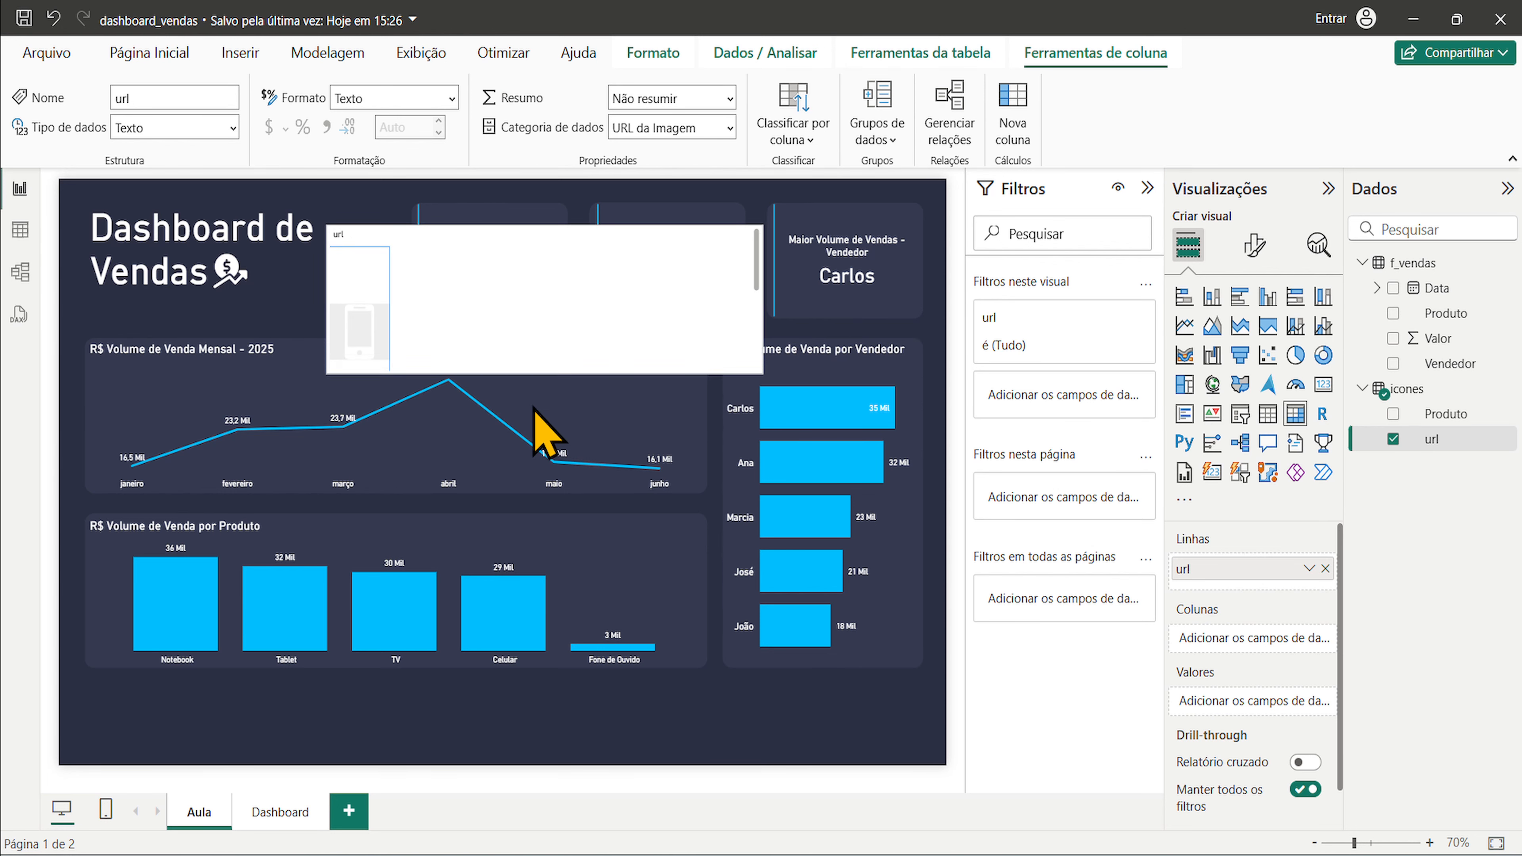
left_click_drag(544, 373, 544, 593)
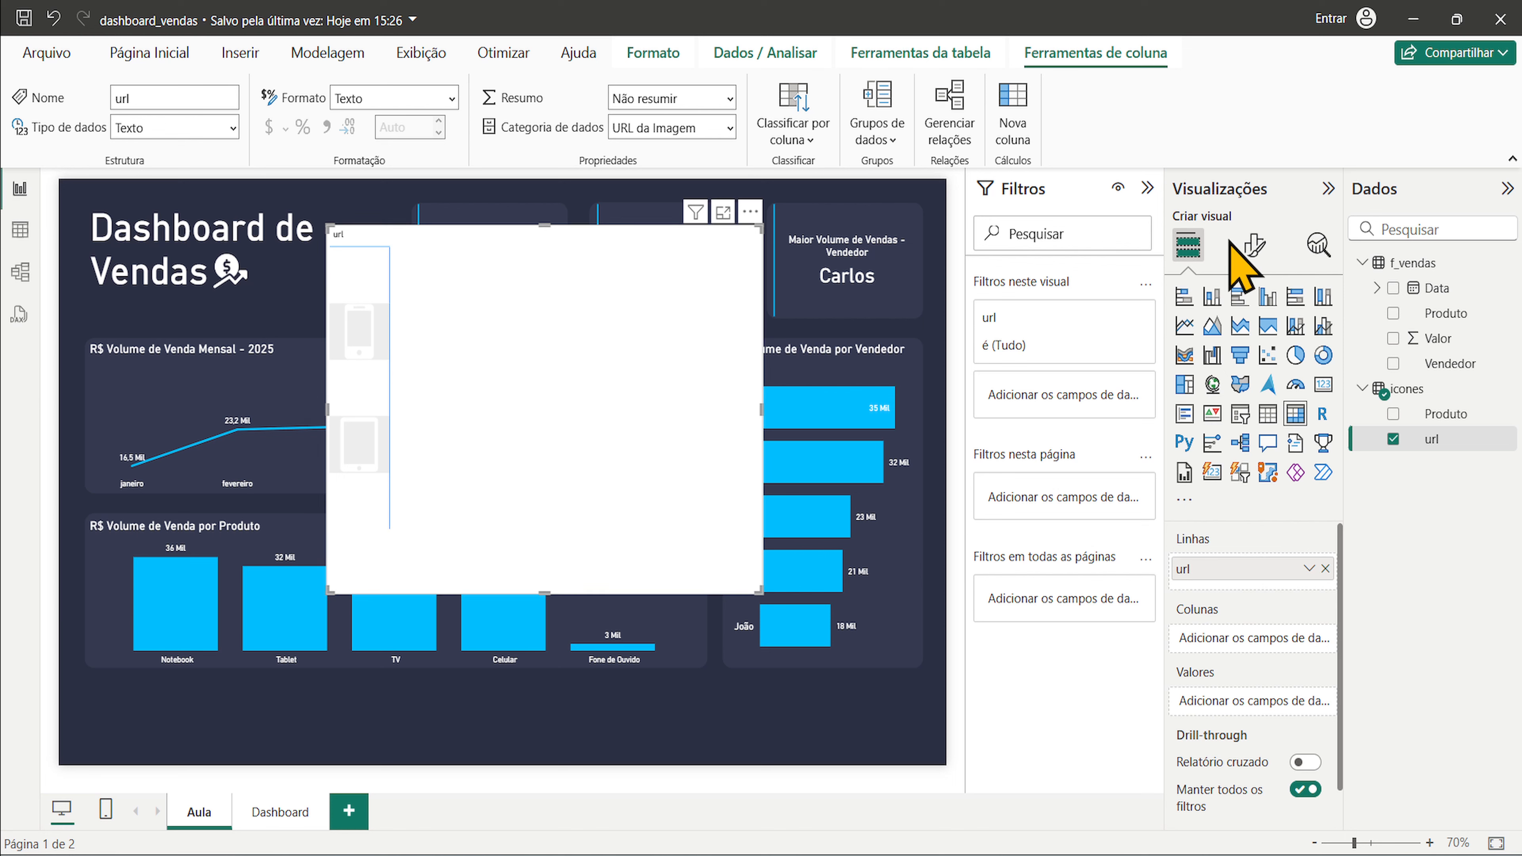
- Turn off the matrix visual's background (Tela de fundo) in its general effects
left_click(1255, 247)
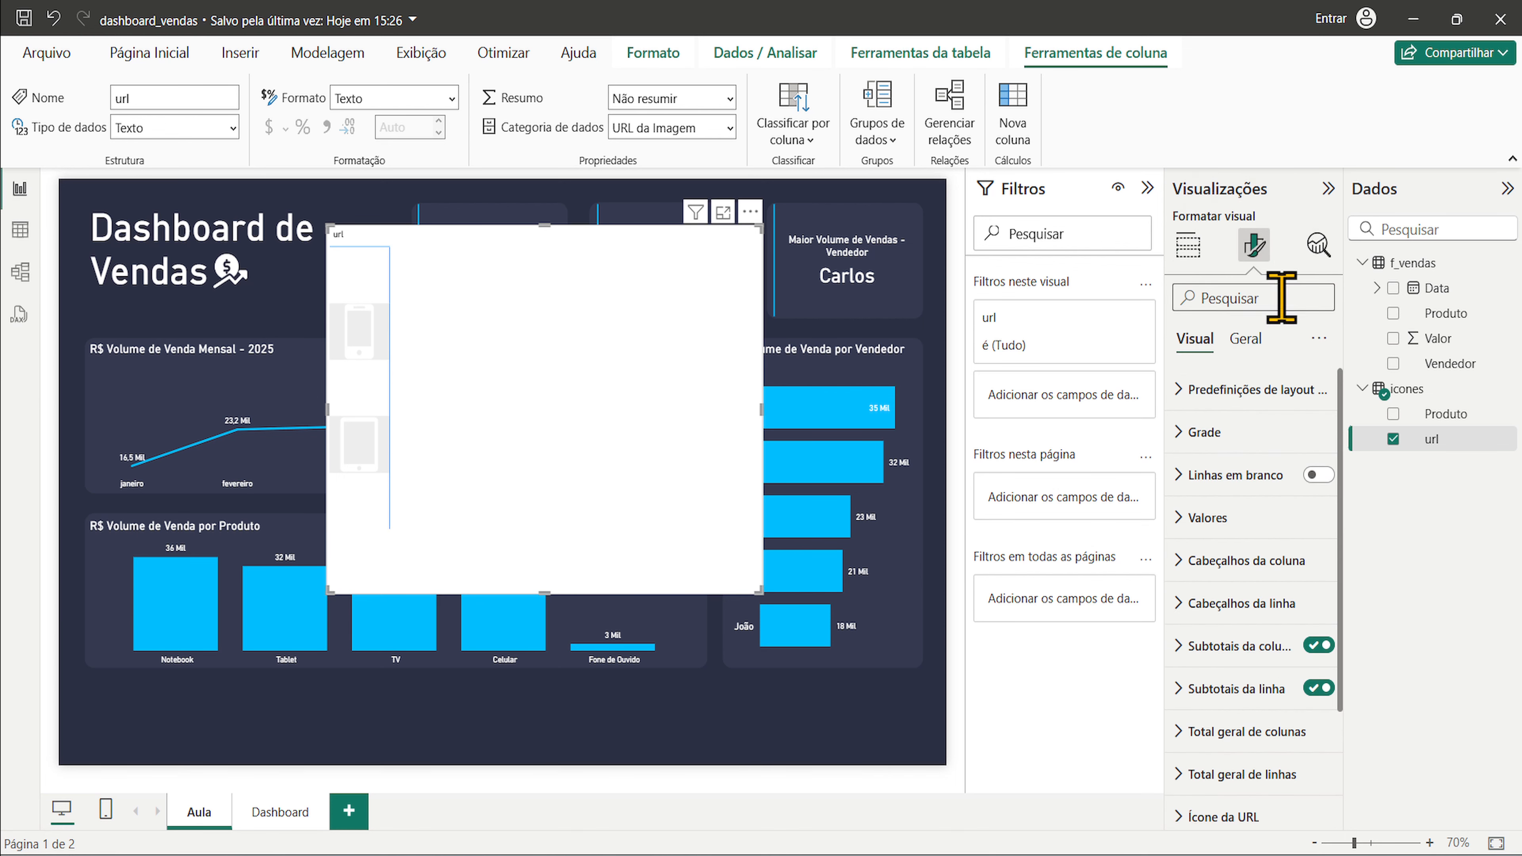
left_click(1244, 339)
left_click(1279, 474)
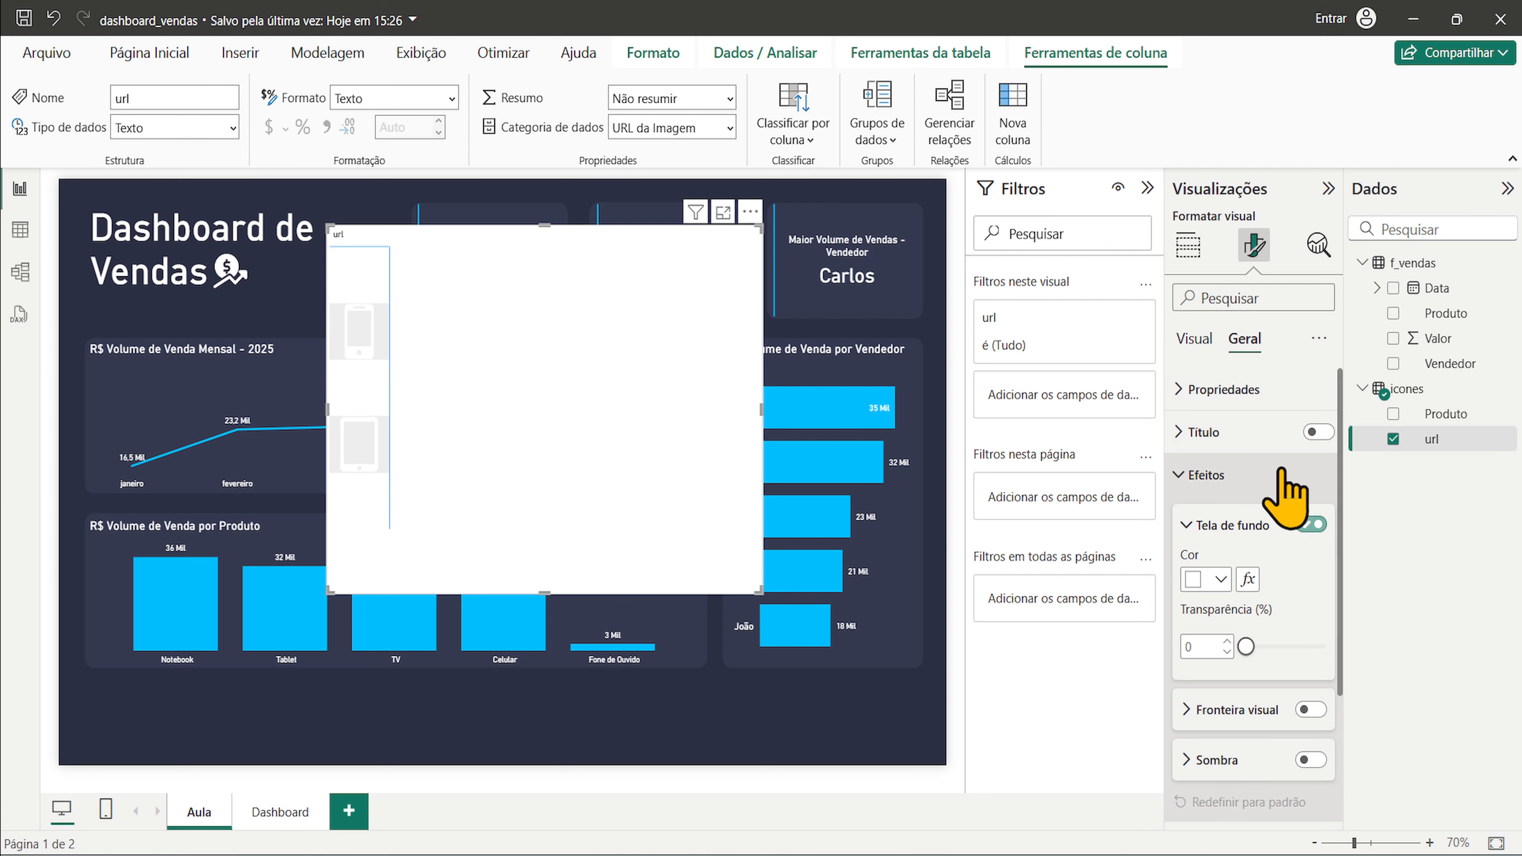
left_click(1311, 525)
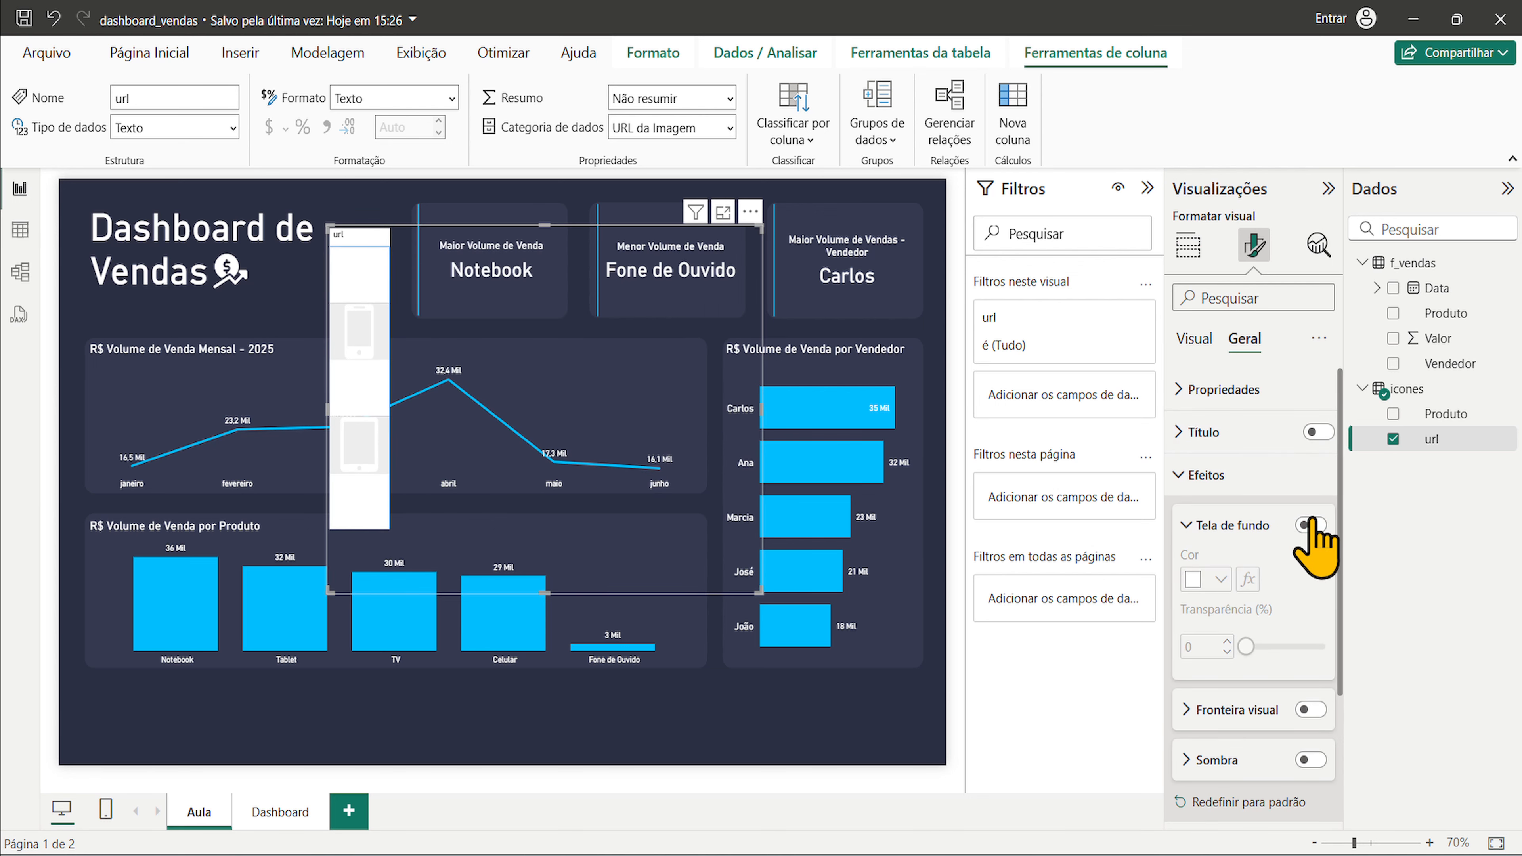
- Rename the url field in the matrix's rows to a blank label
left_click(1187, 247)
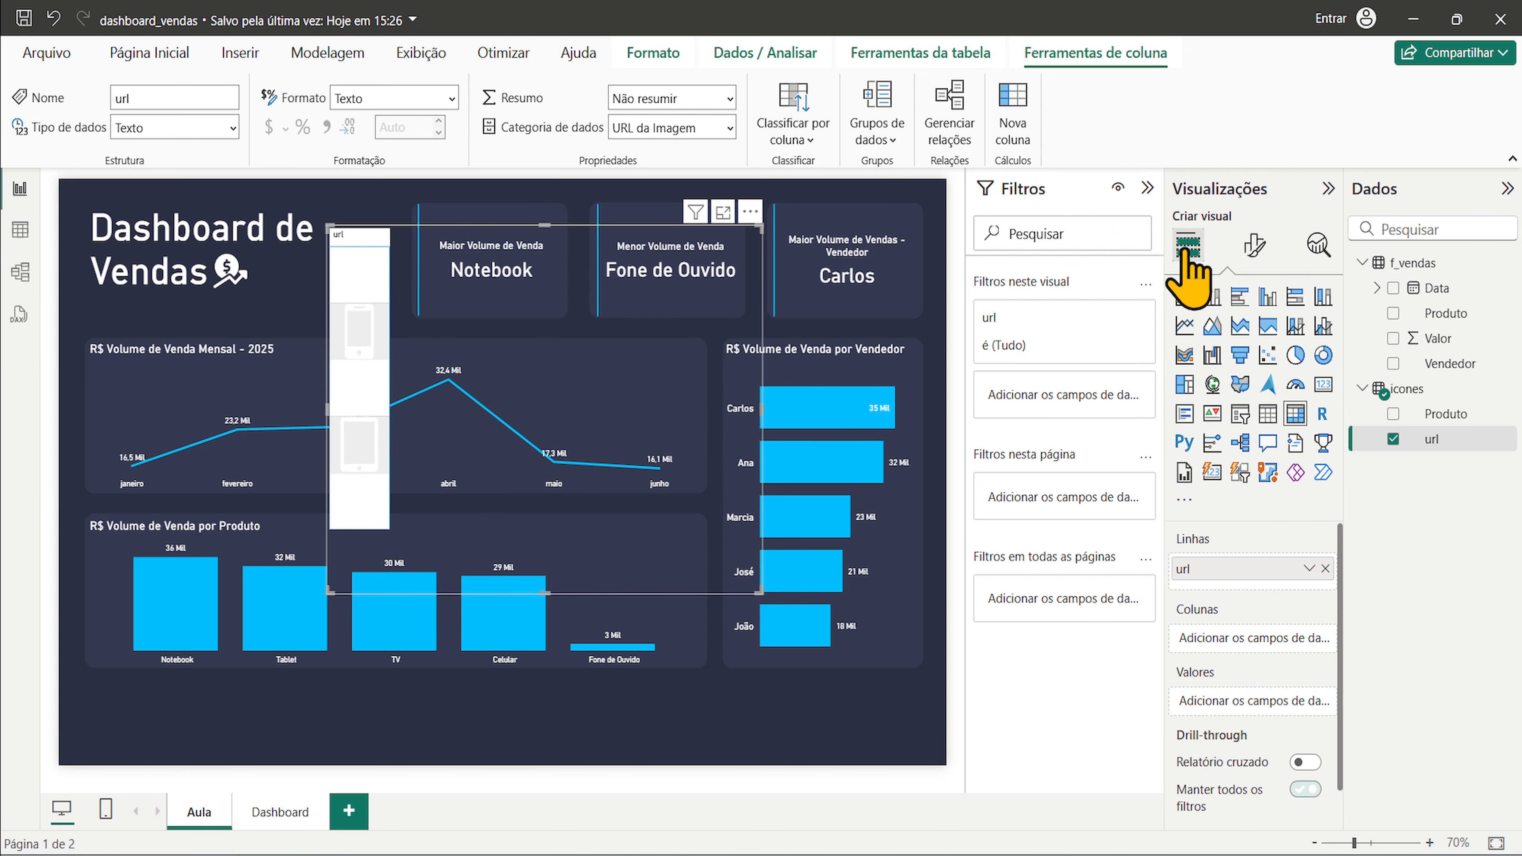
double_click(1240, 569)
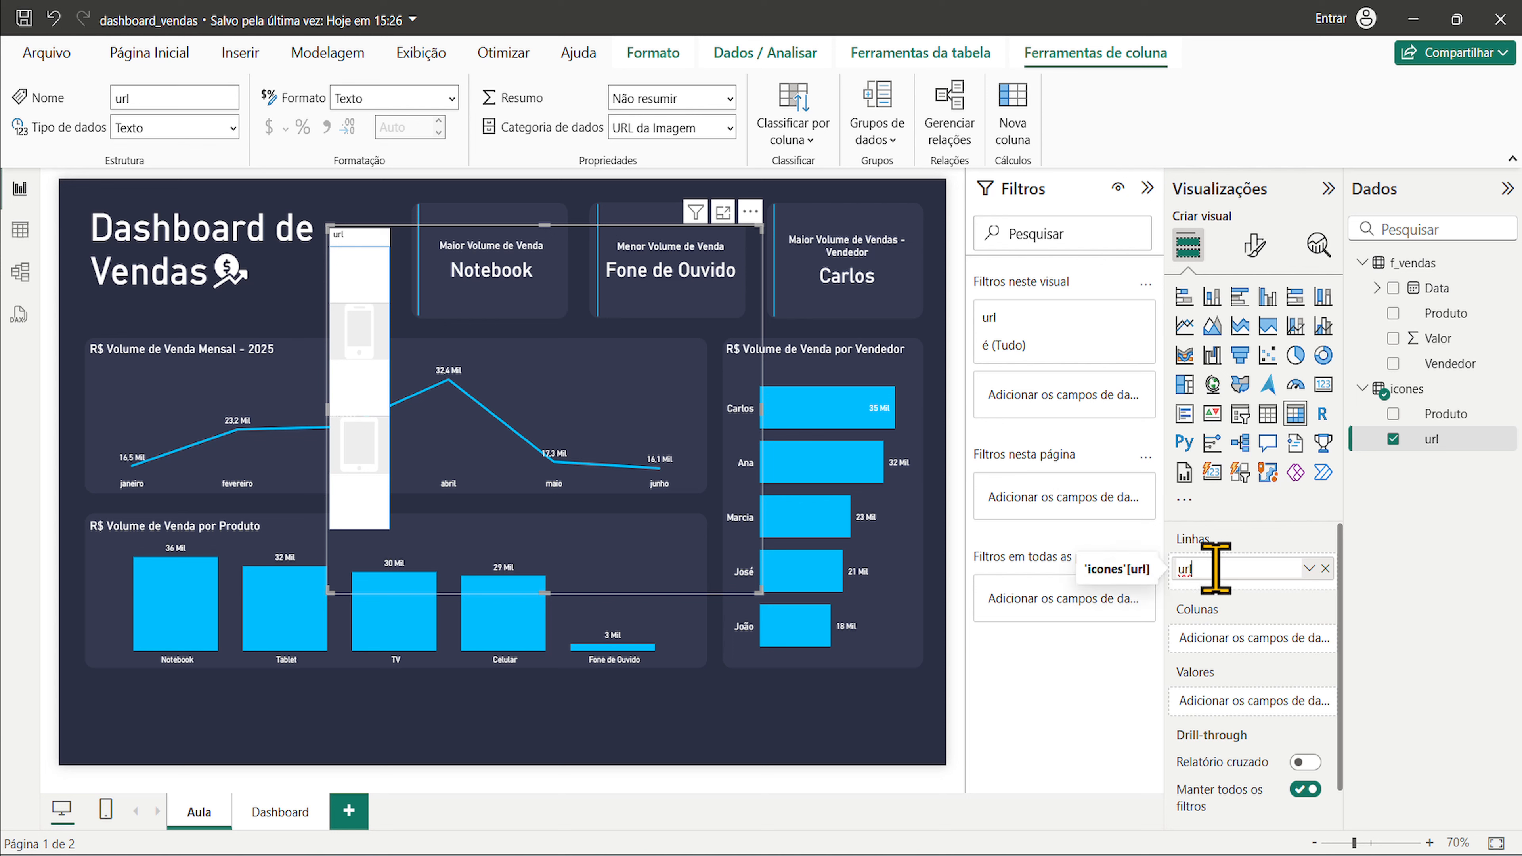
key("BackSpace")
key("BackSpace")
key("BackSpace")
key("Return")
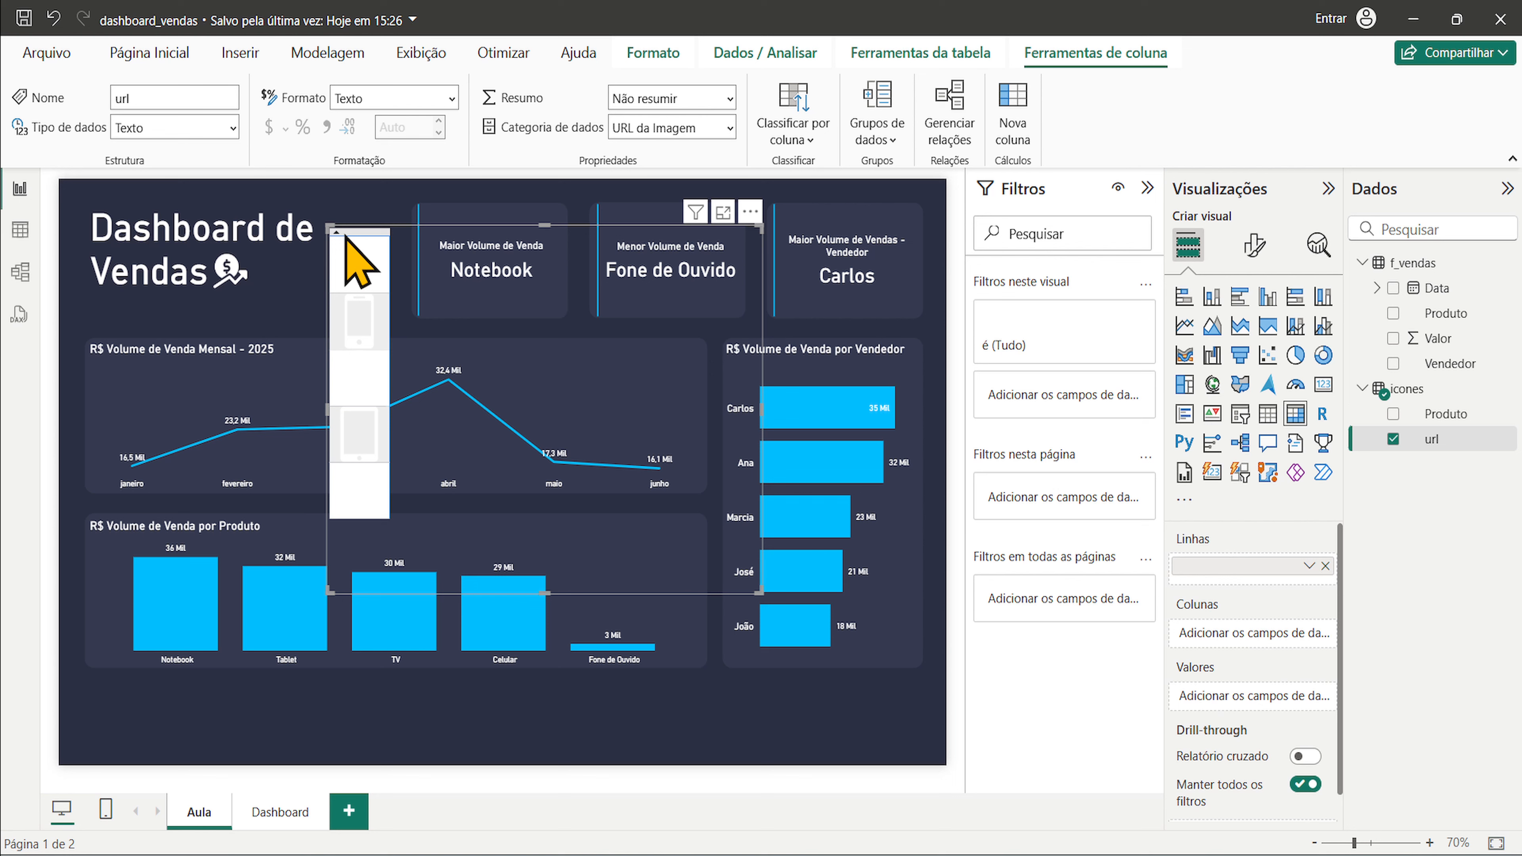
- Set the matrix values' background and alternate background to the recent dark navy, and their alternate text color to white
left_click(1254, 247)
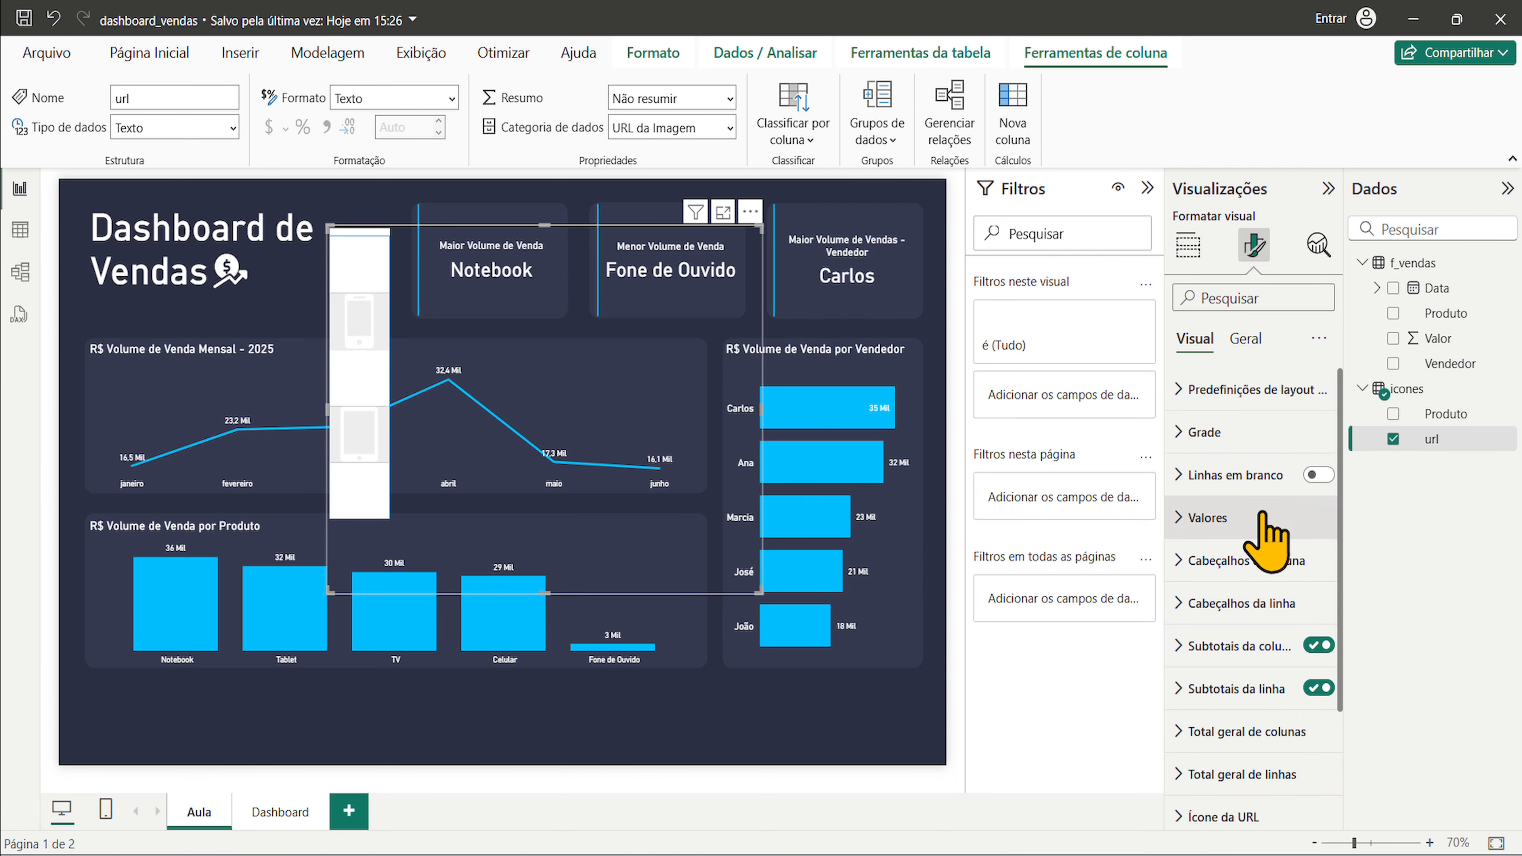
left_click(1281, 519)
scroll(1300, 575, "down", 5)
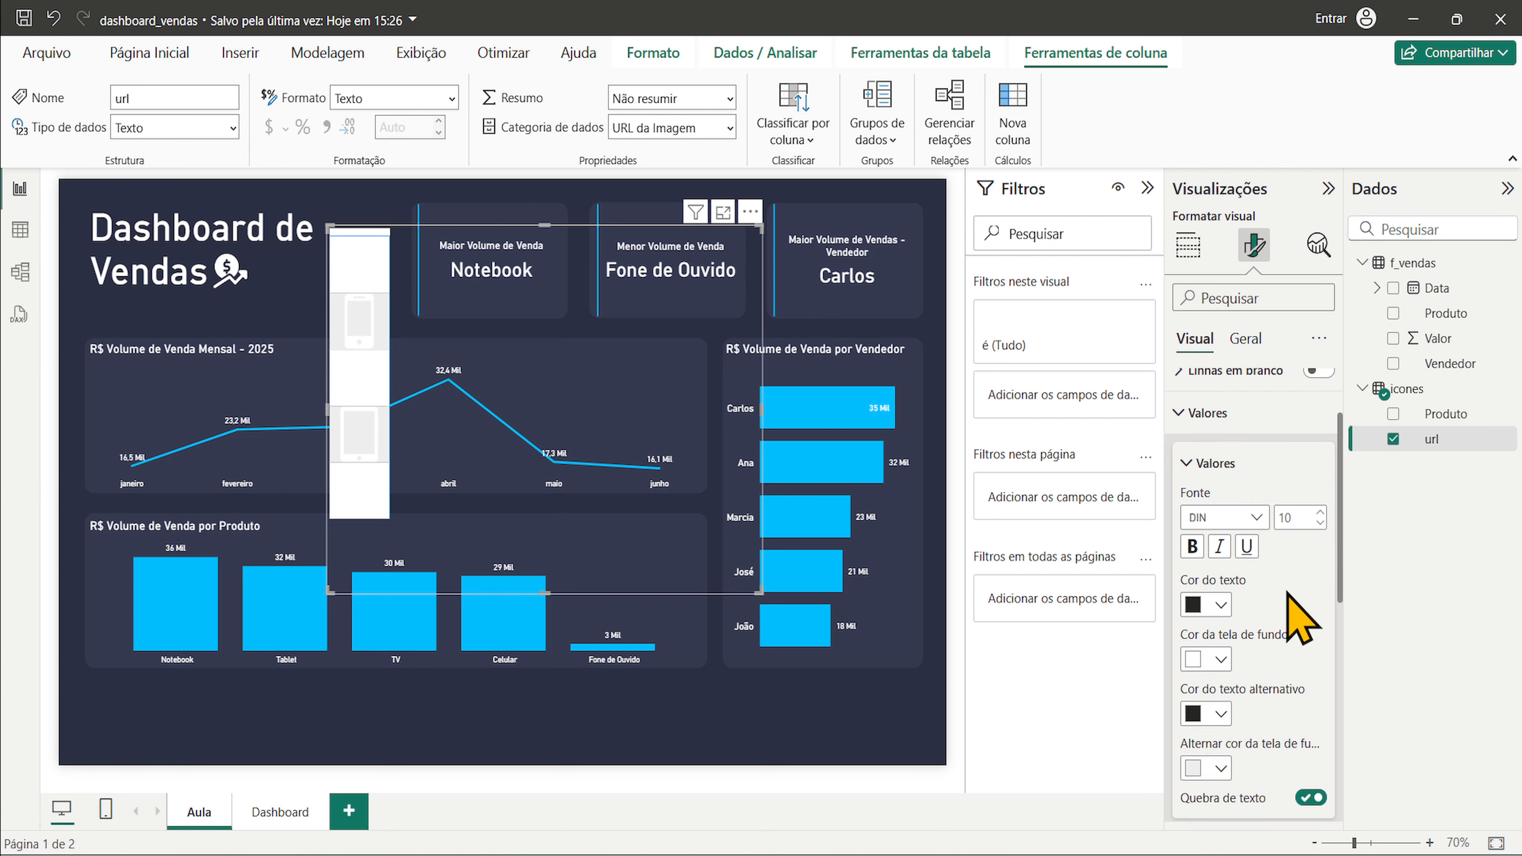
left_click(1216, 451)
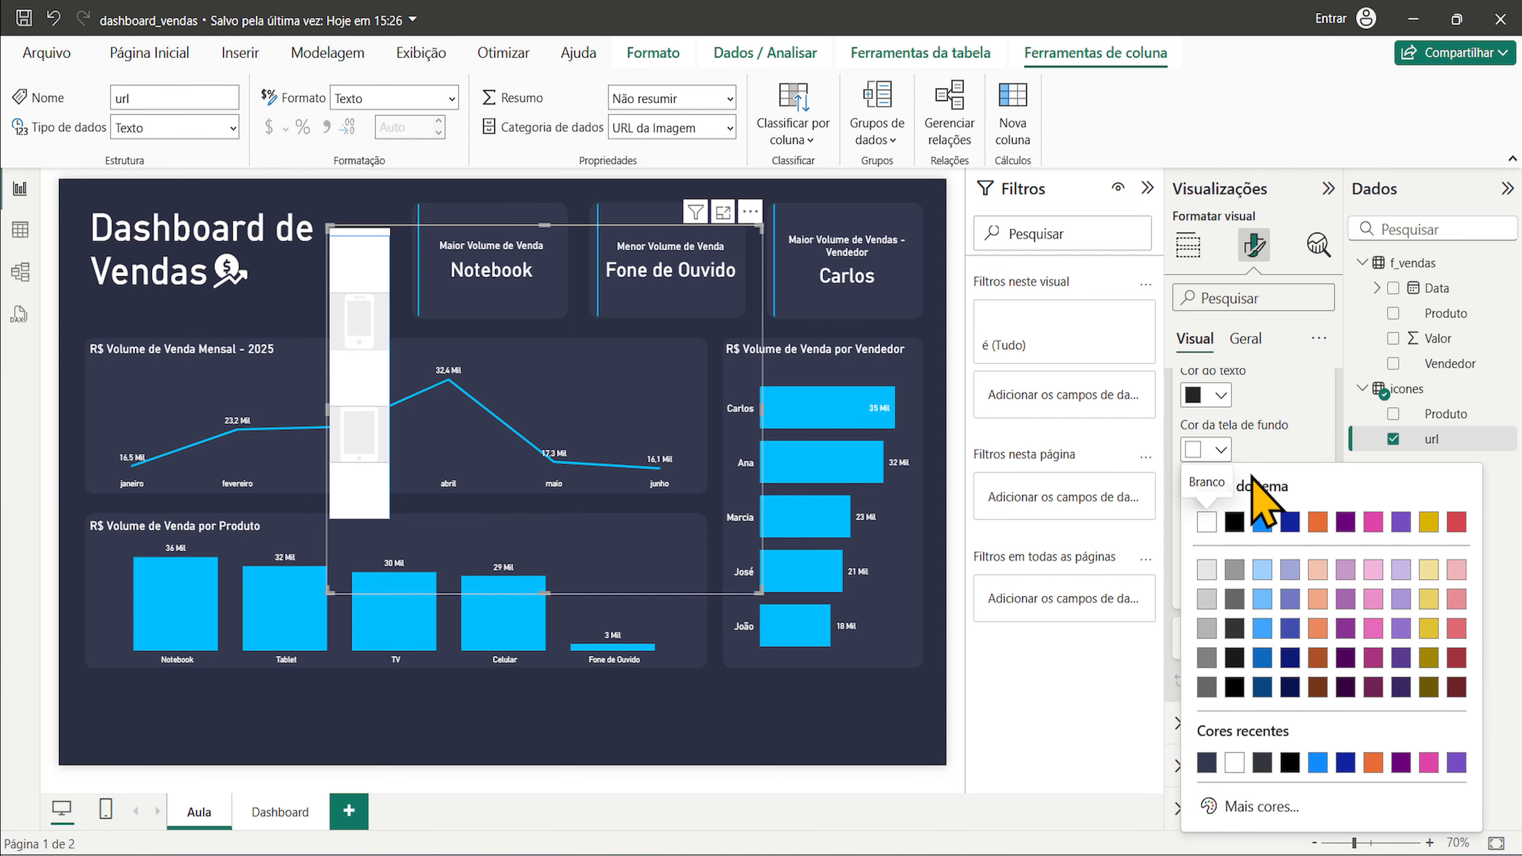
left_click(1207, 763)
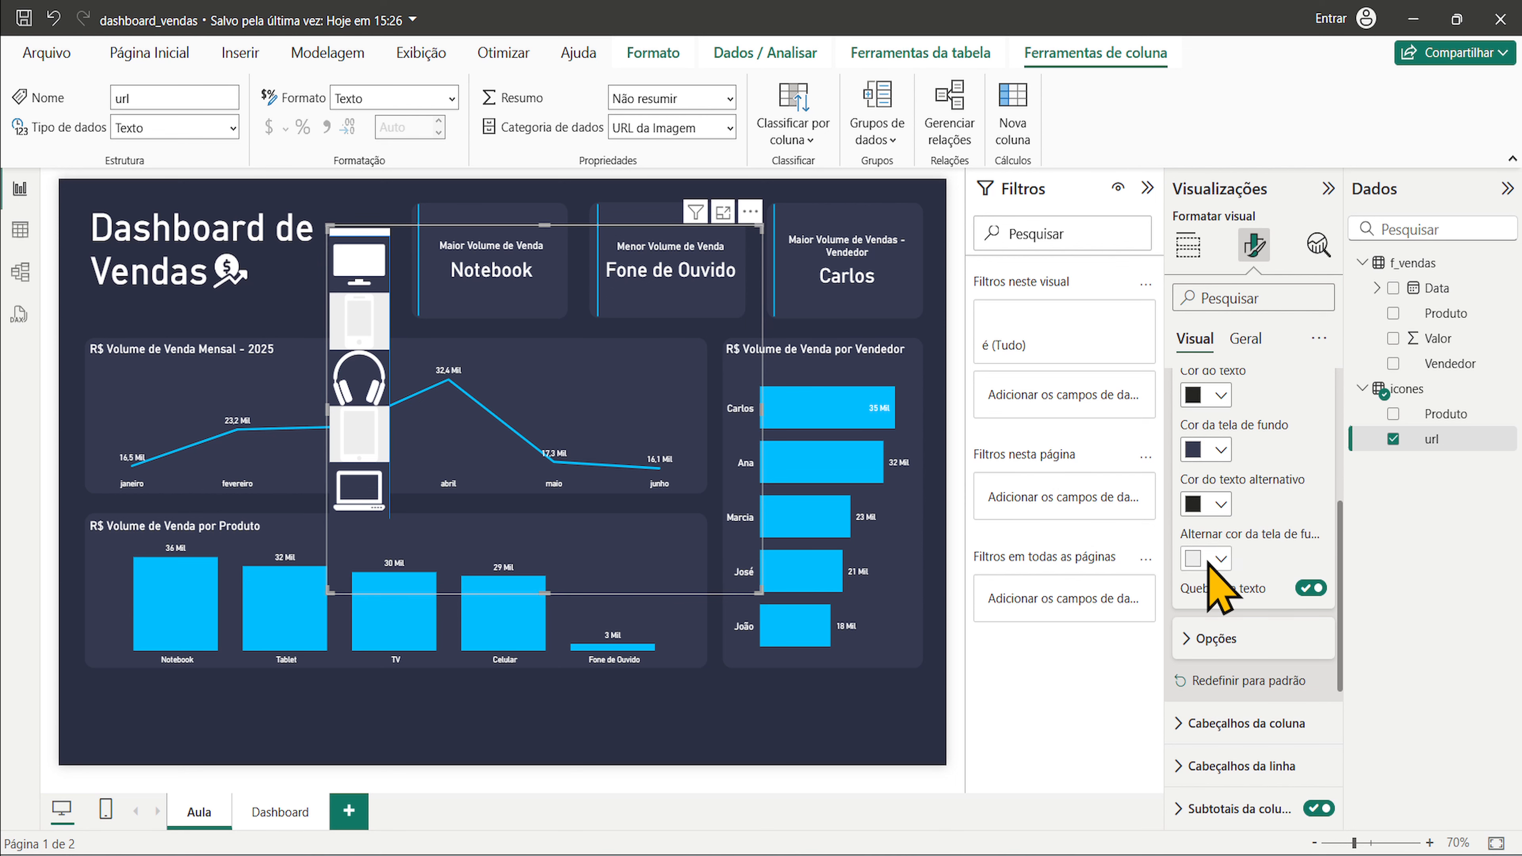
left_click(1221, 559)
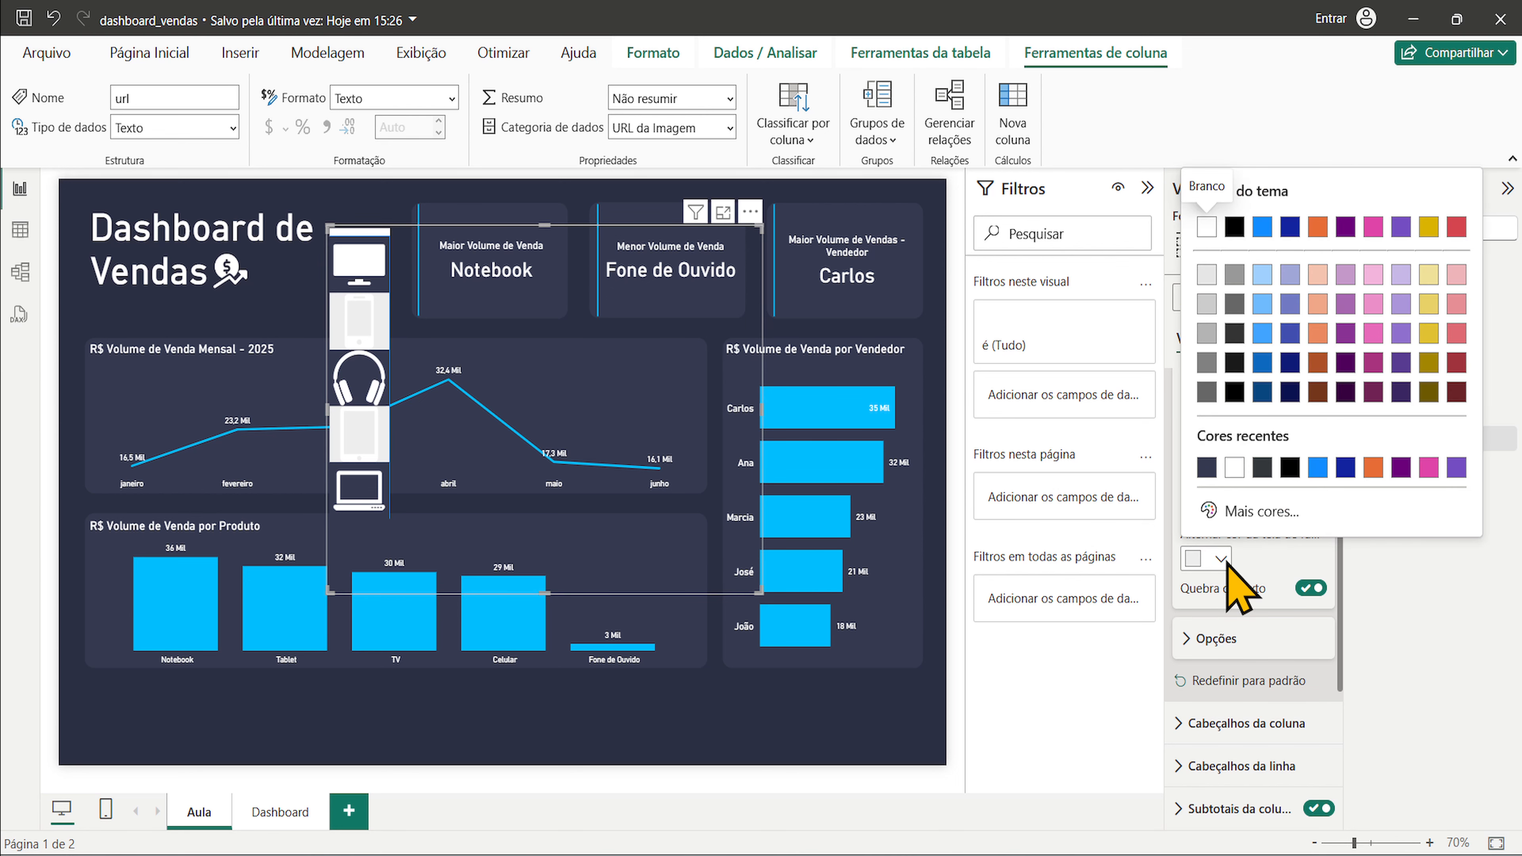
left_click(1207, 467)
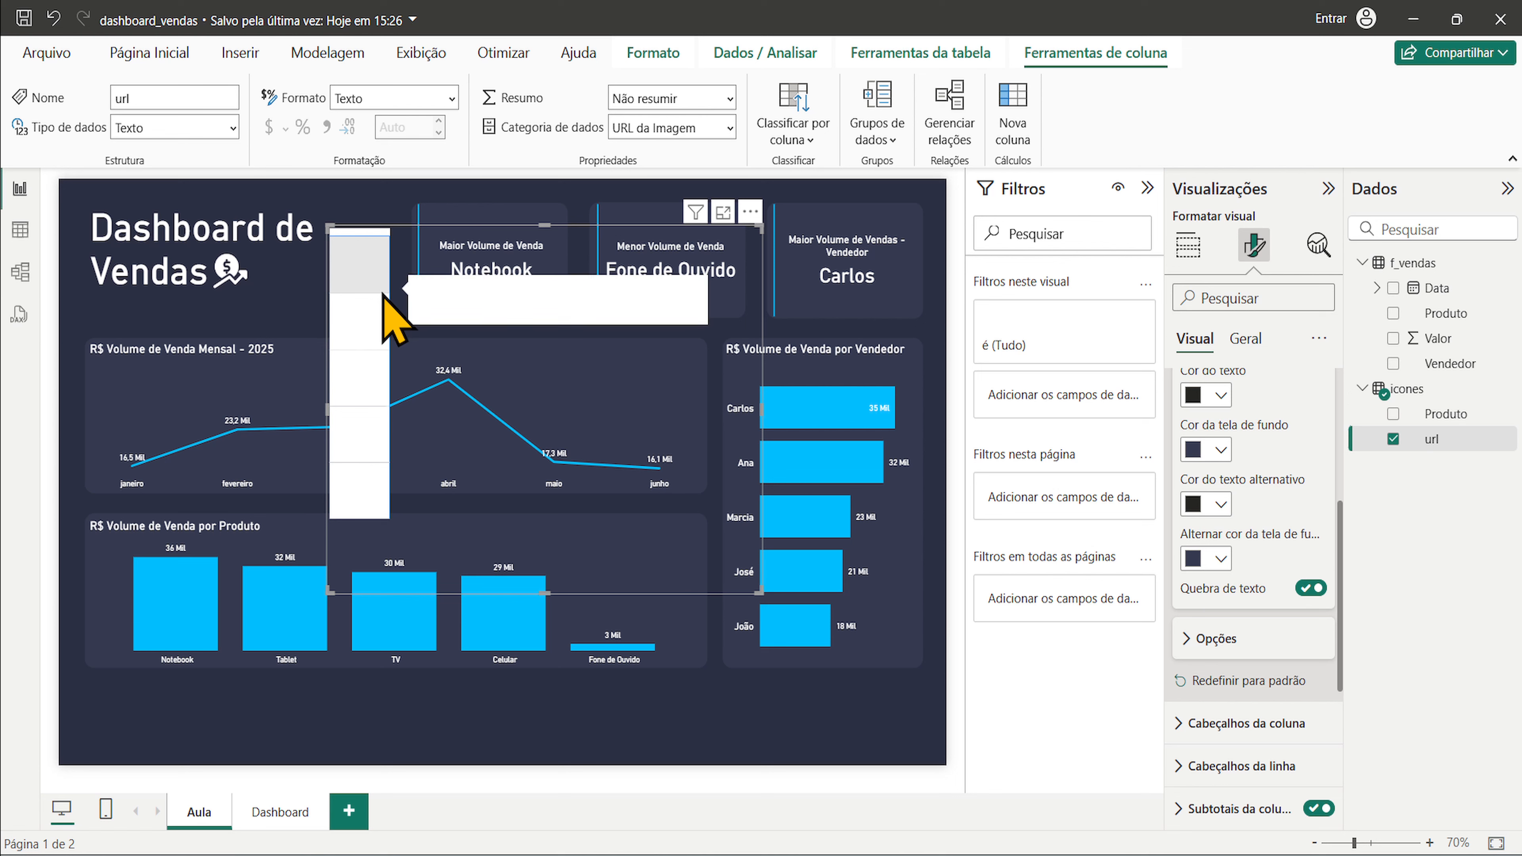
left_click(1220, 505)
left_click(1222, 414)
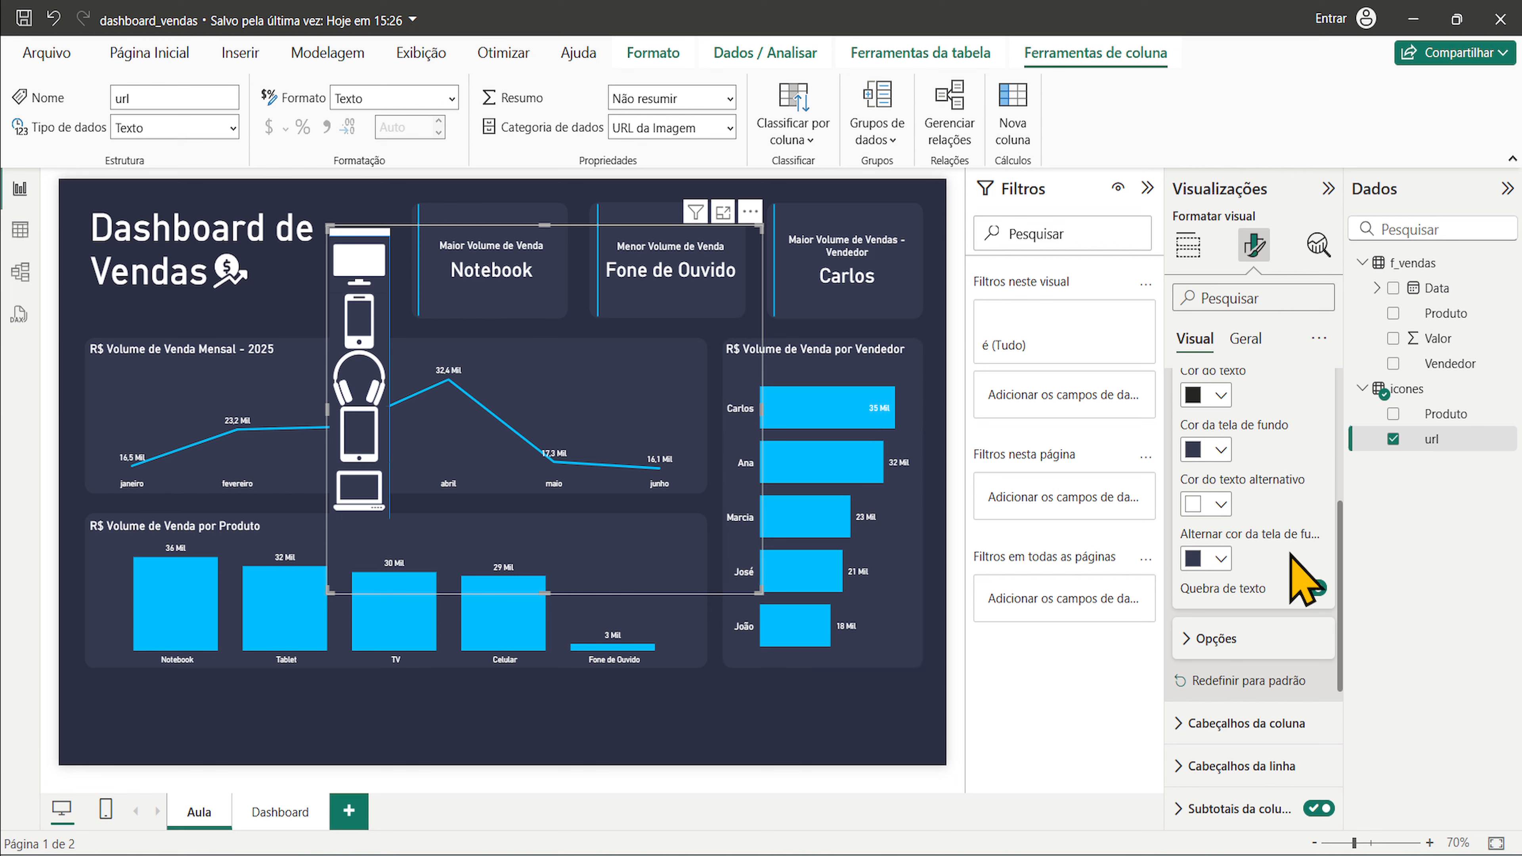
- Set the background color of the matrix's column headers (Cabeçalhos da coluna) to the recent dark navy
scroll(1294, 570, "down", 3)
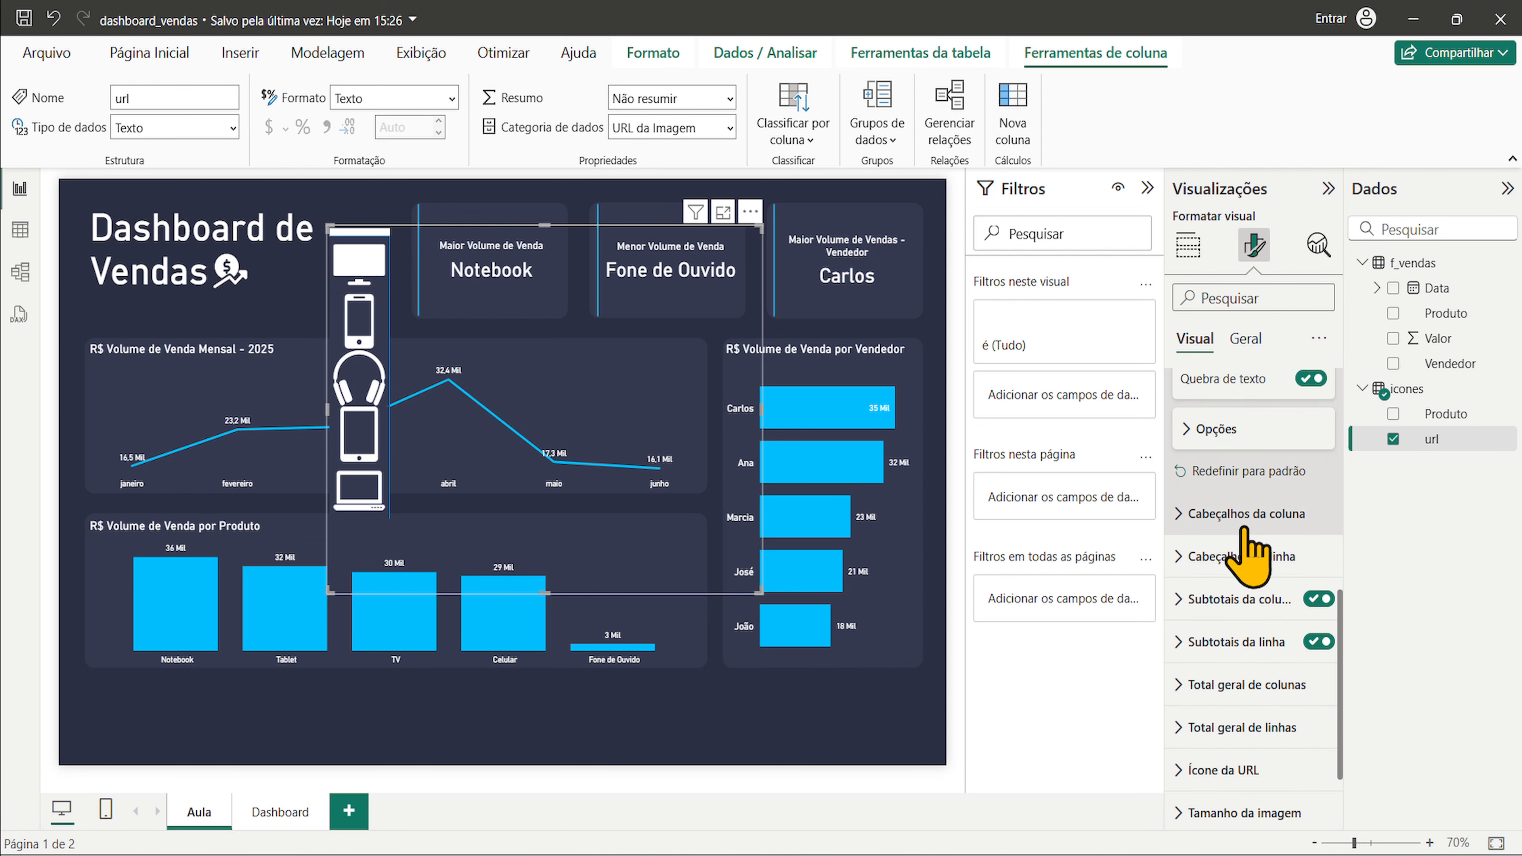
left_click(1243, 514)
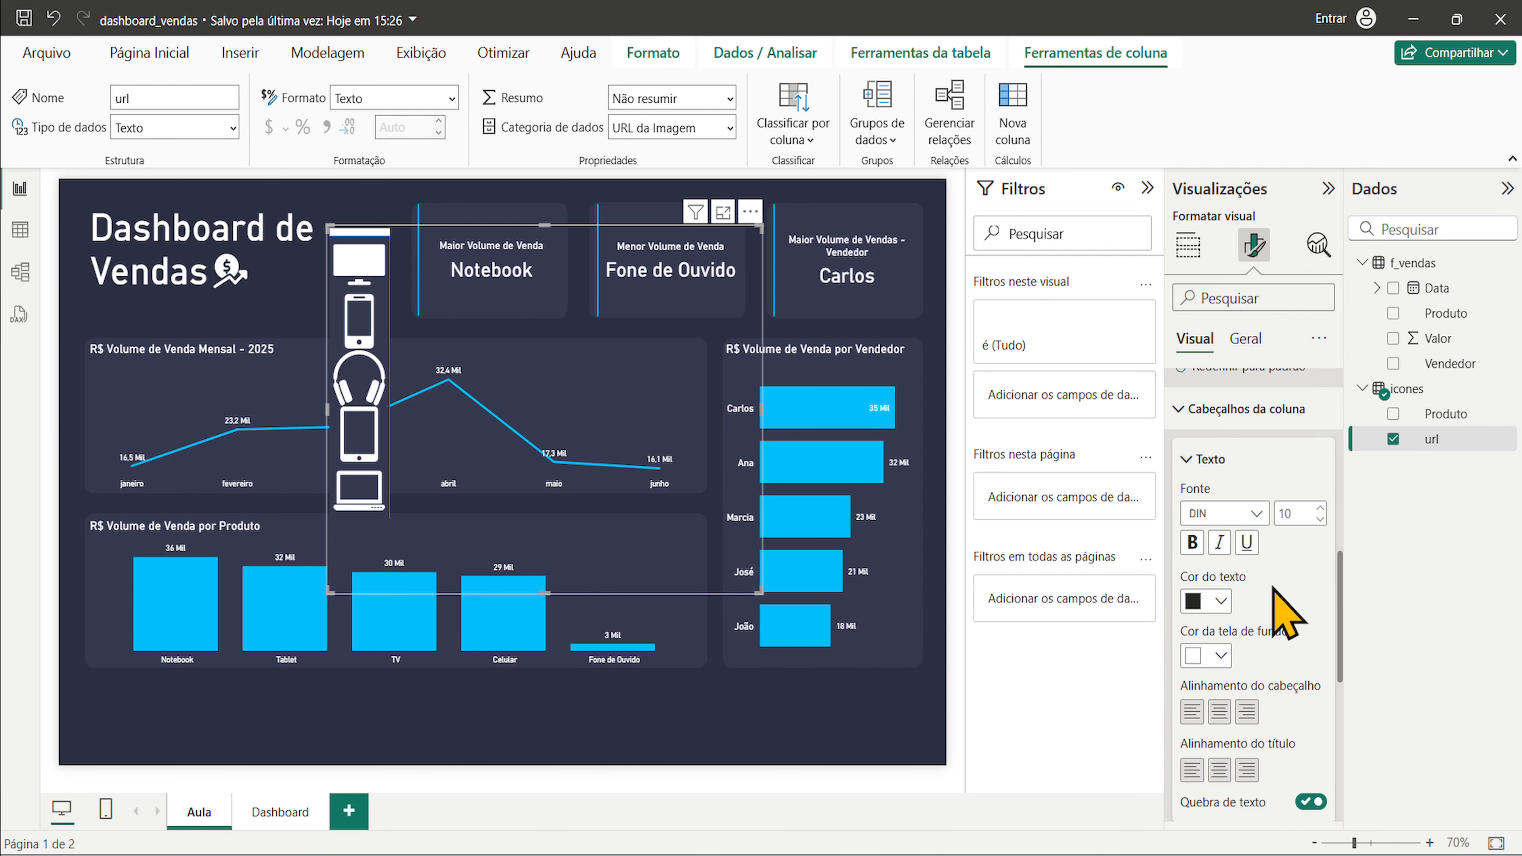
left_click(1216, 656)
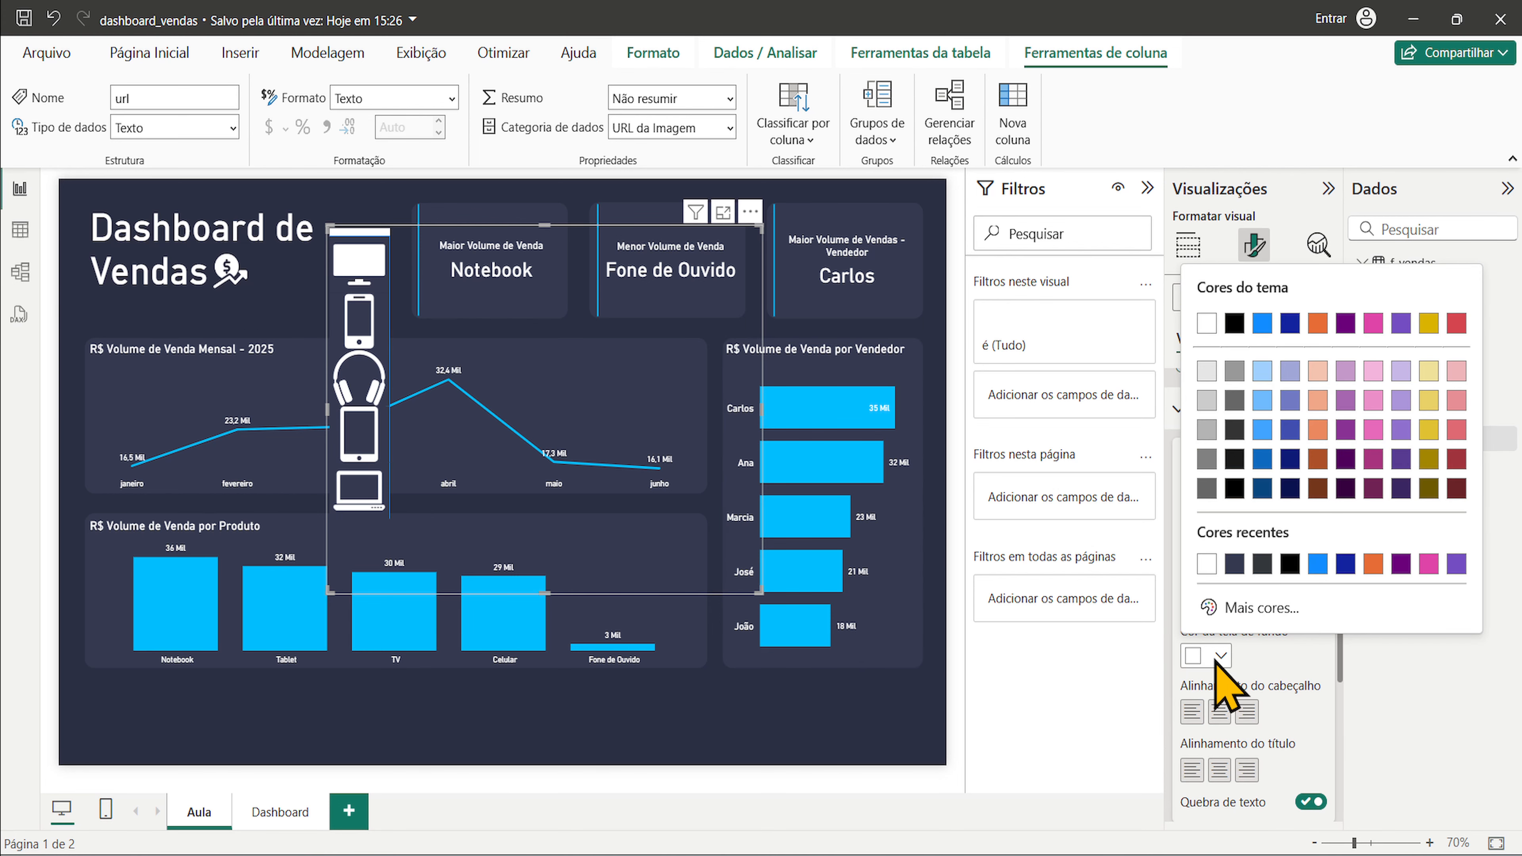
left_click(1234, 570)
- Remove the bottom border (Inferior) from all sections (Todos) in the matrix's grid settings
scroll(1322, 689, "up", 2)
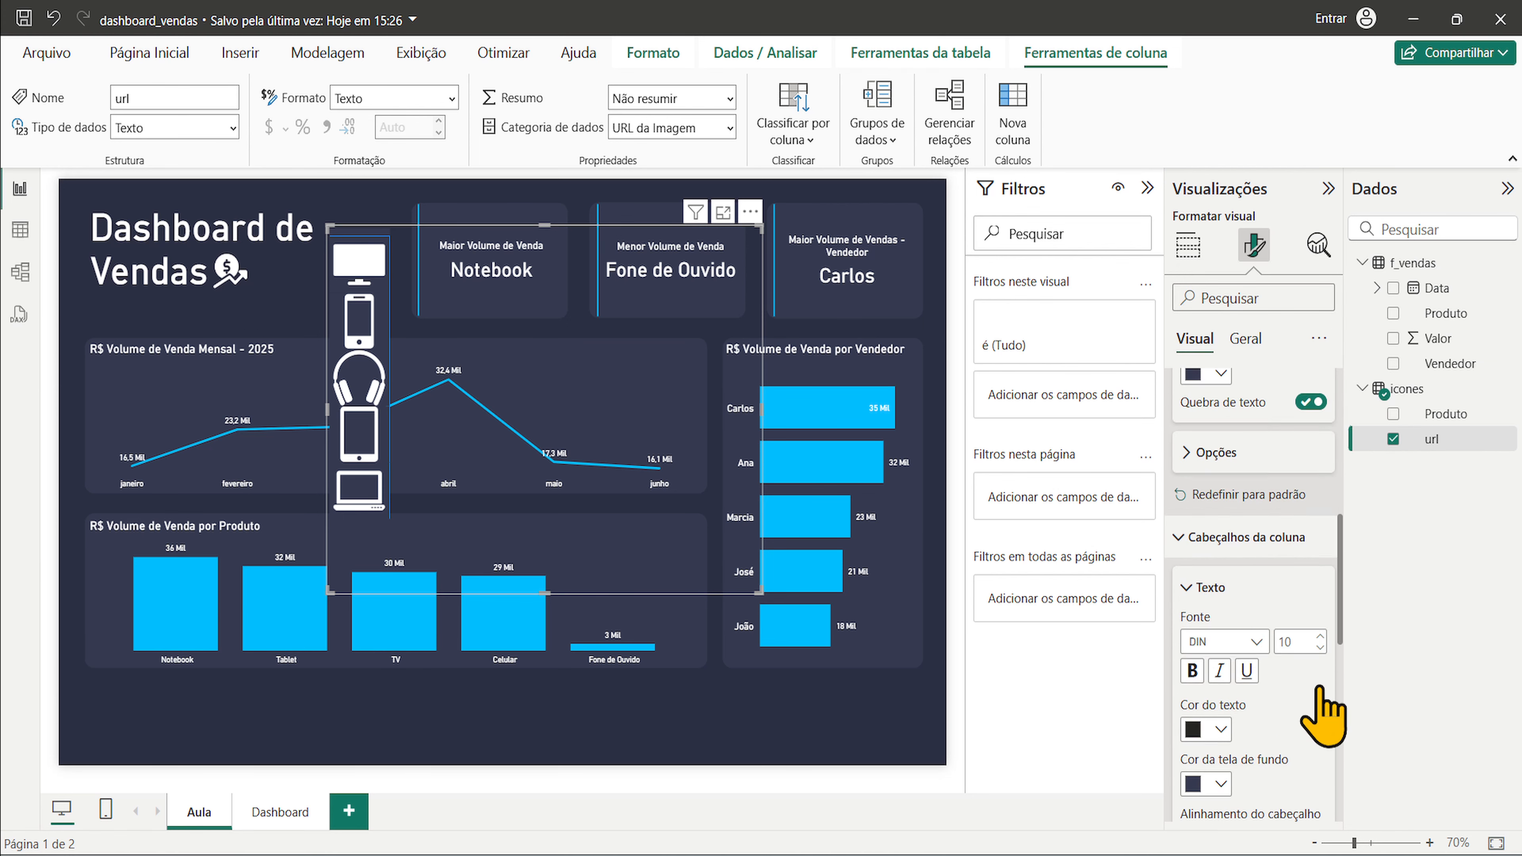
scroll(1322, 717, "up", 5)
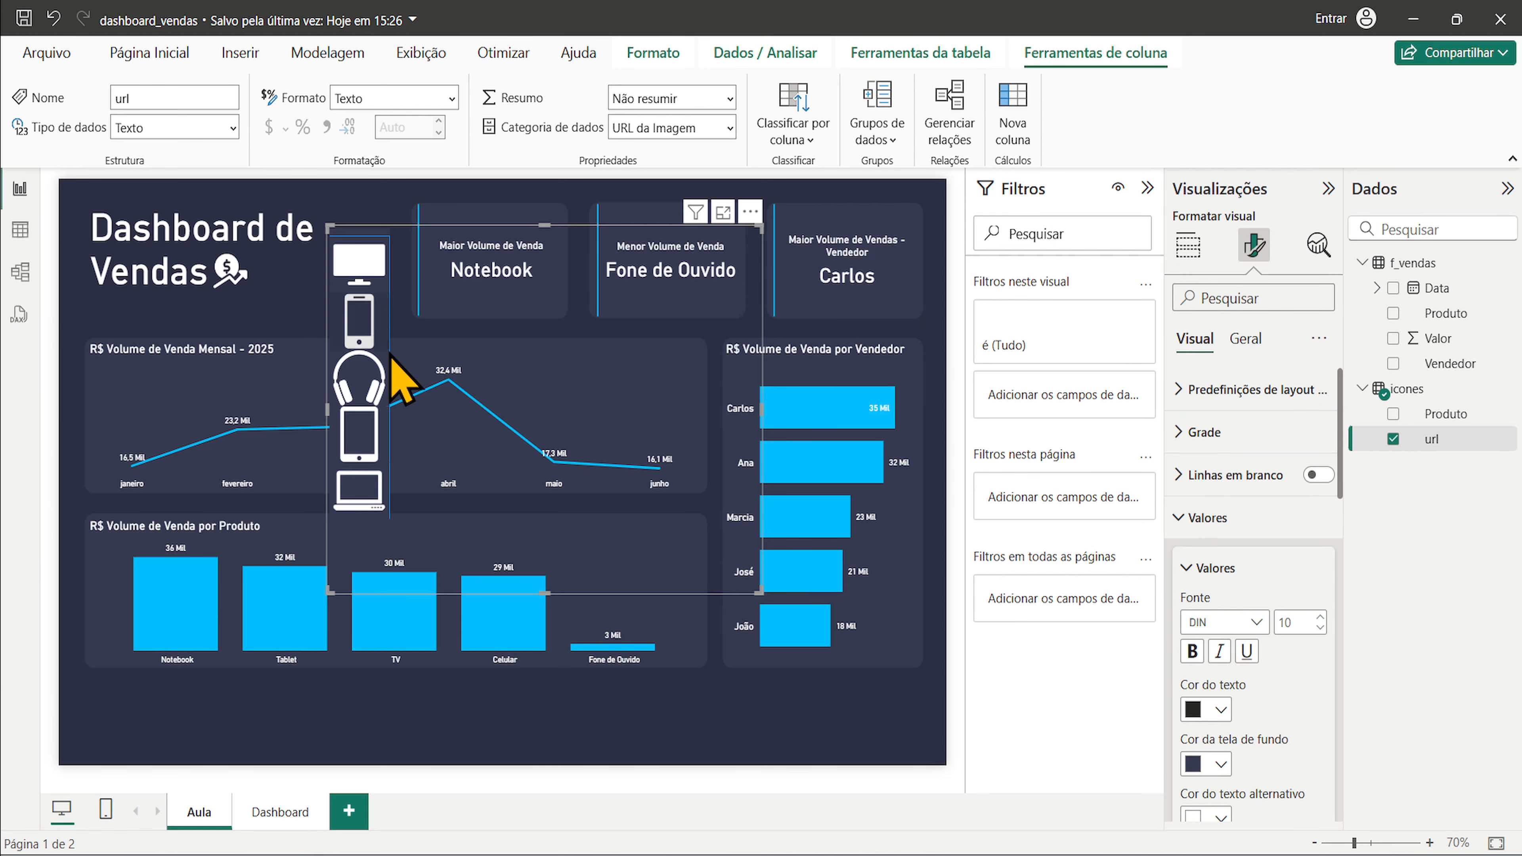
left_click(1178, 430)
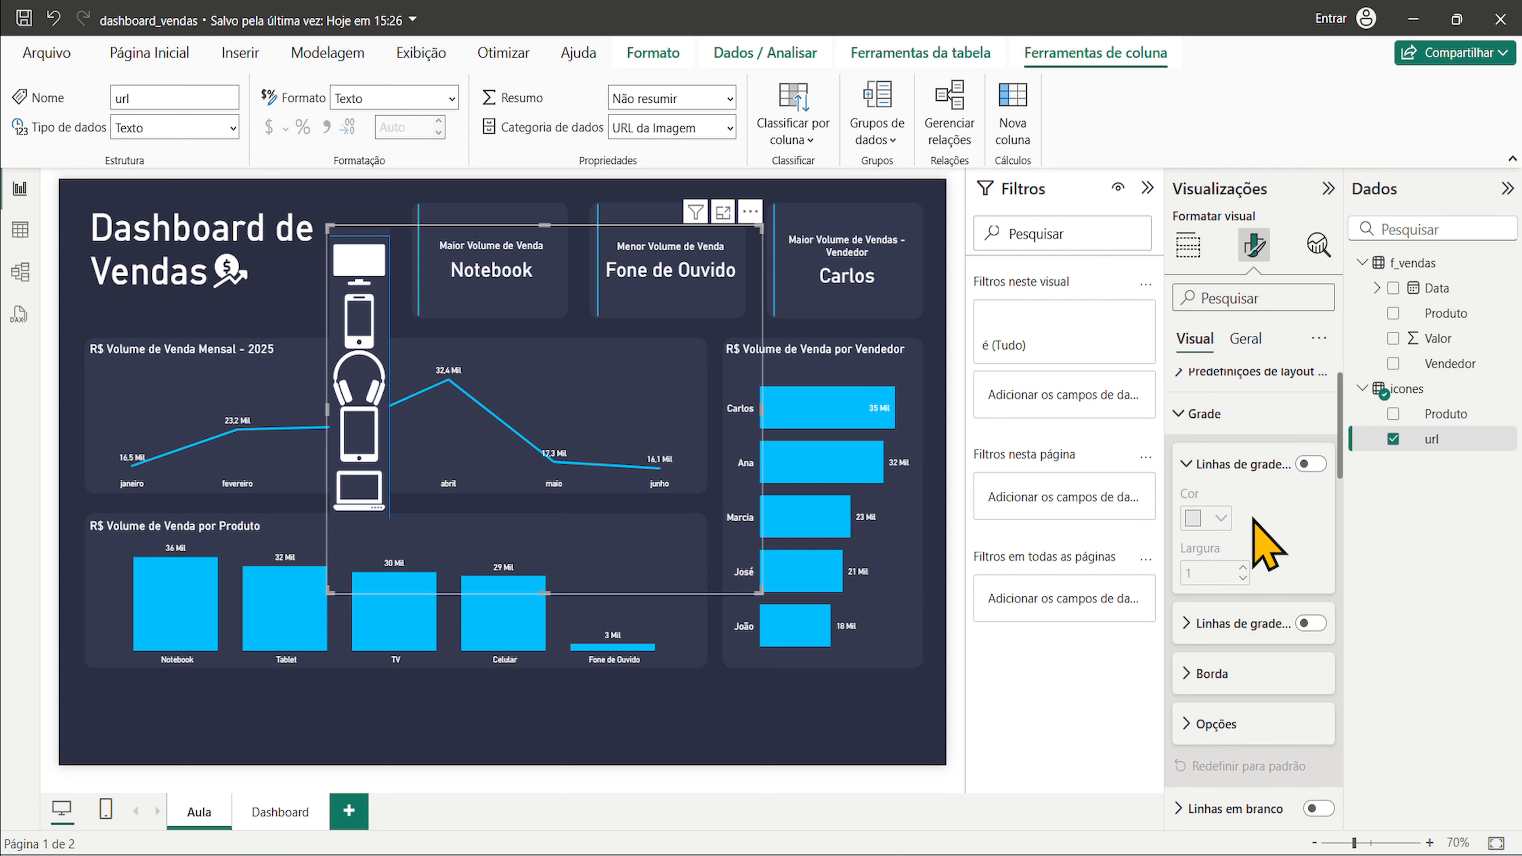
left_click(1195, 582)
scroll(1195, 590, "down", 3)
scroll(1194, 590, "down", 1)
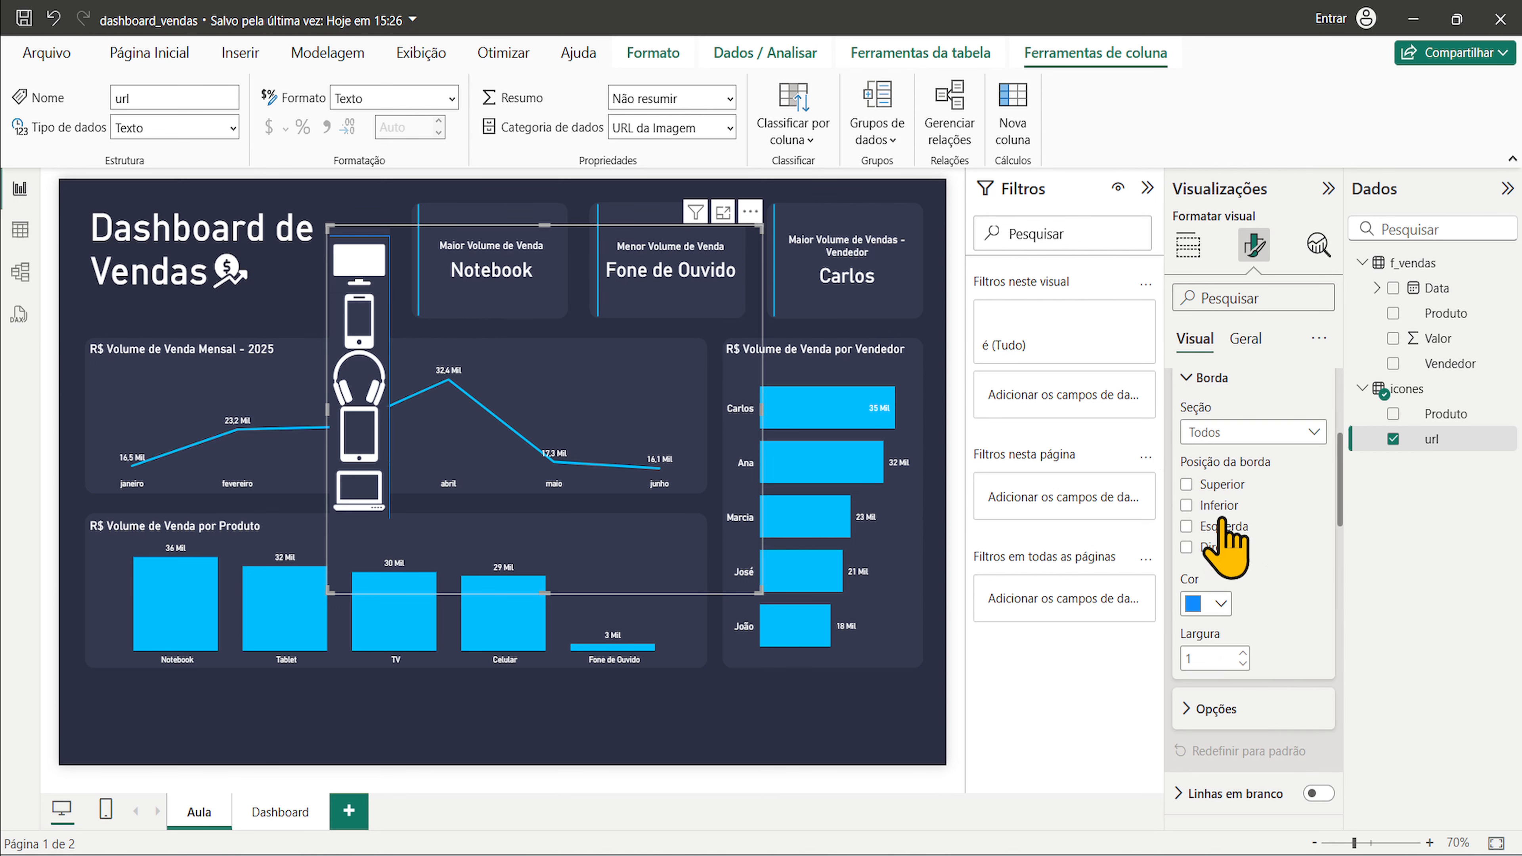
left_click(1187, 505)
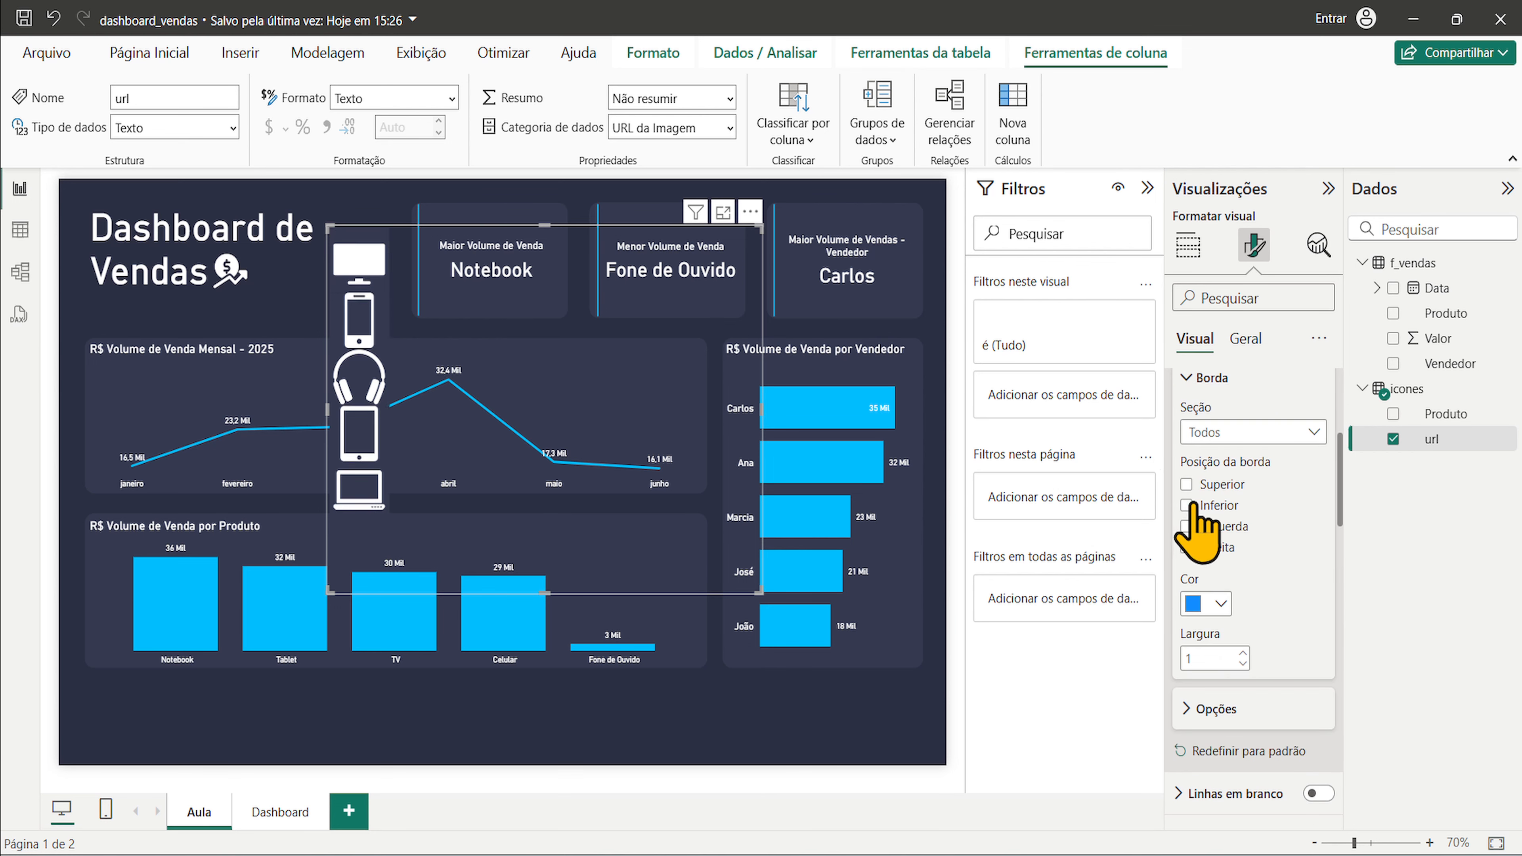
- Filter the icon matrix by url with N superior, showing the top 1 item by Soma de Valor, and apply it
mouse_move(390, 282)
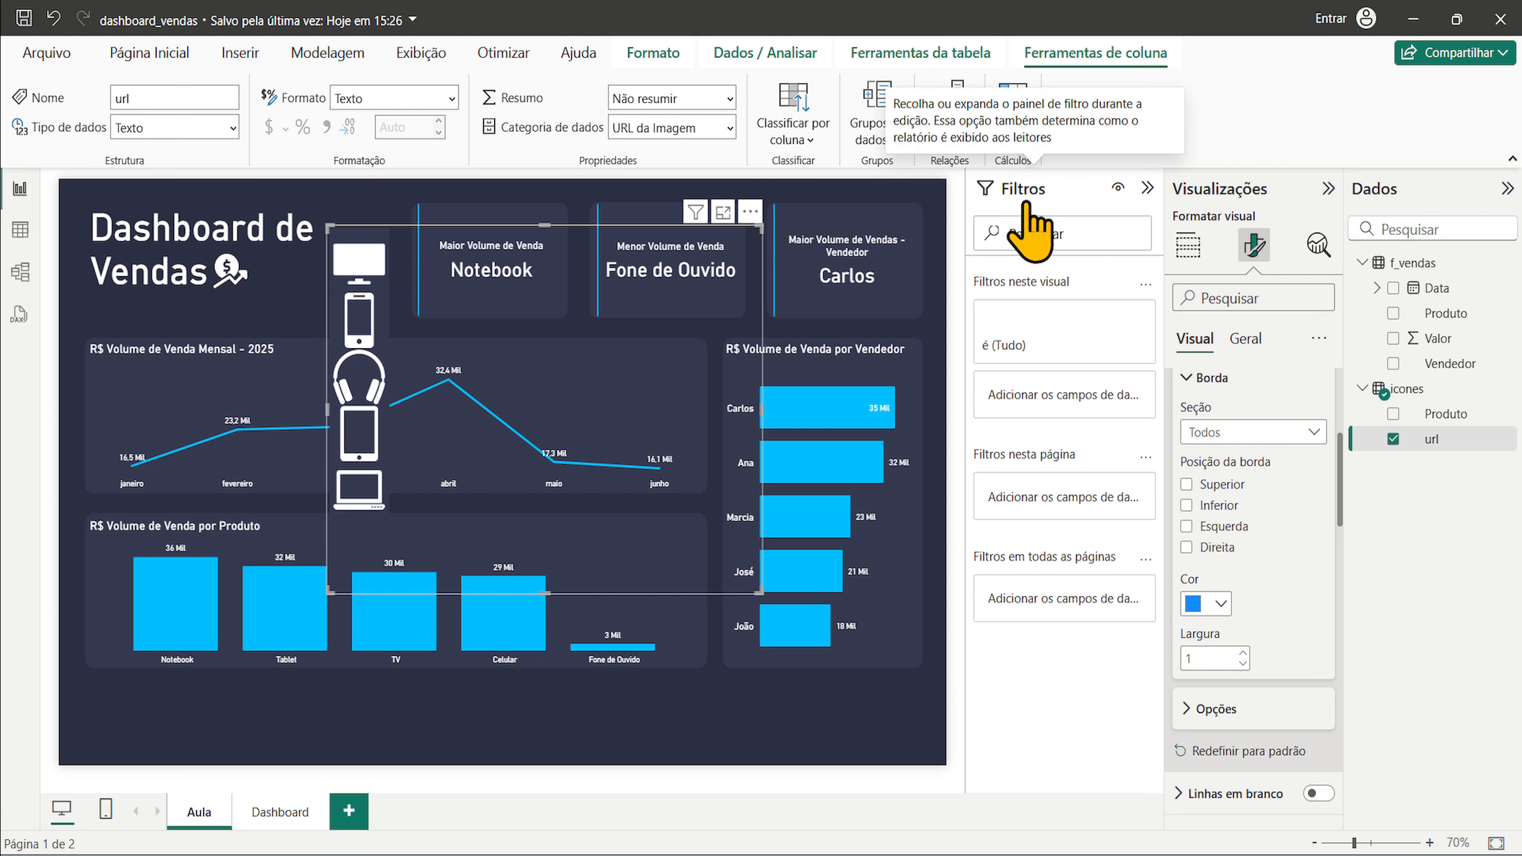
left_click_drag(1454, 453, 1094, 415)
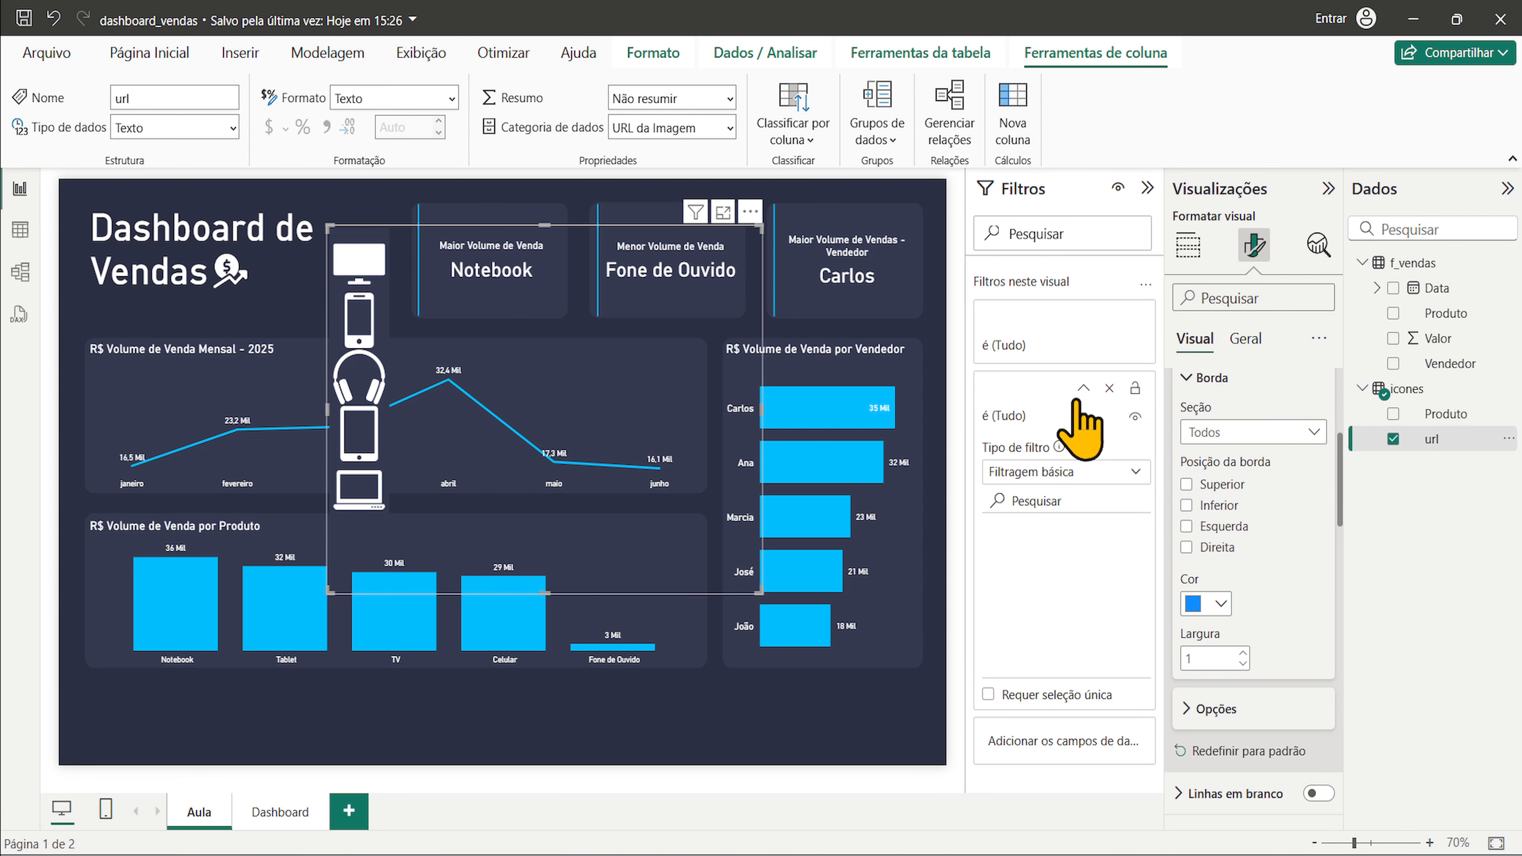
left_click(1128, 474)
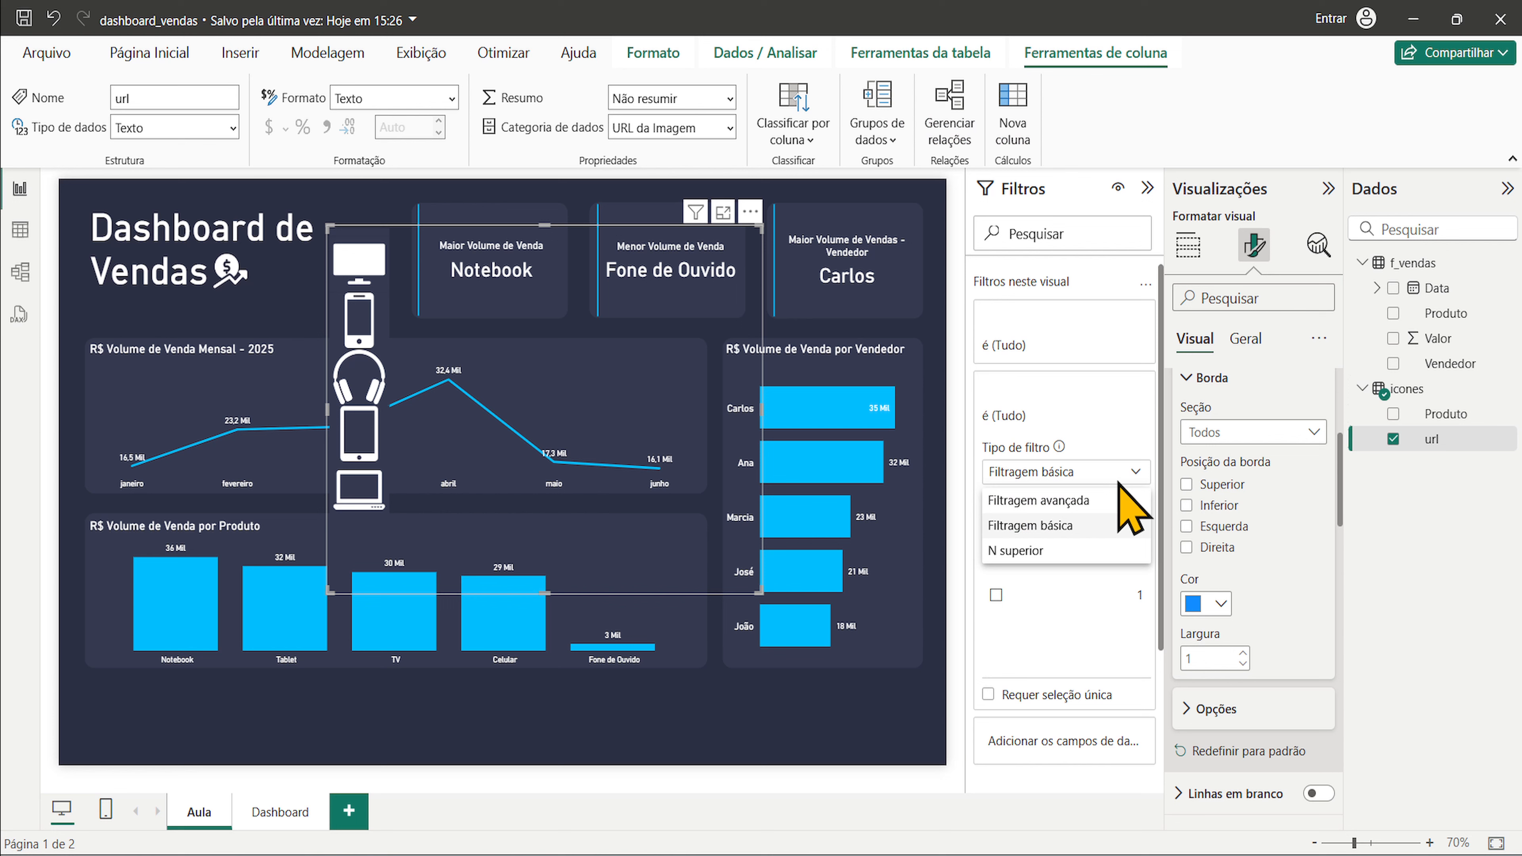
left_click(1058, 551)
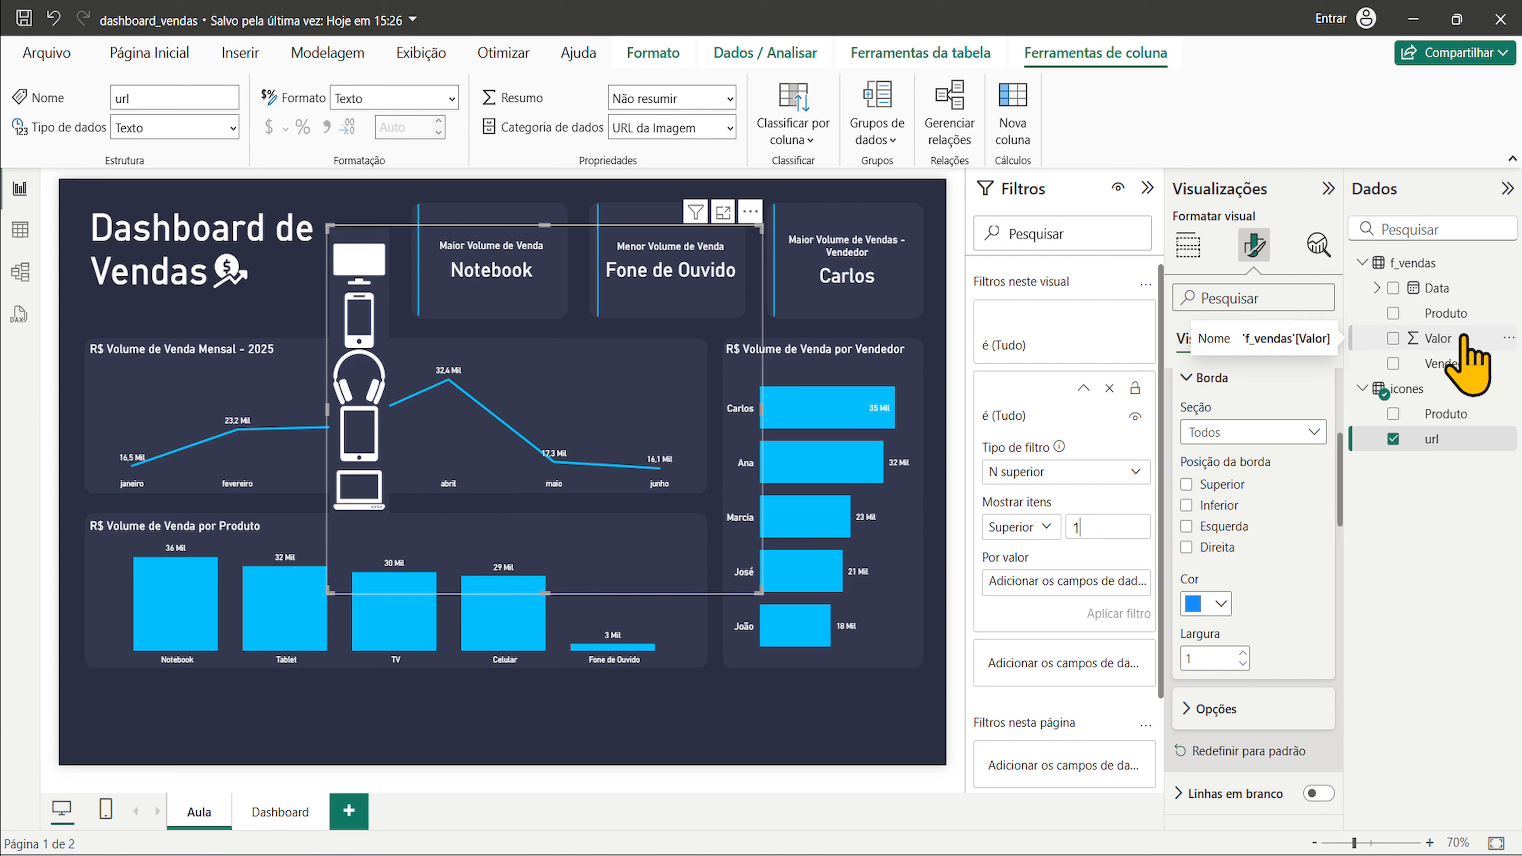
left_click_drag(1457, 345, 1115, 606)
left_click(1119, 614)
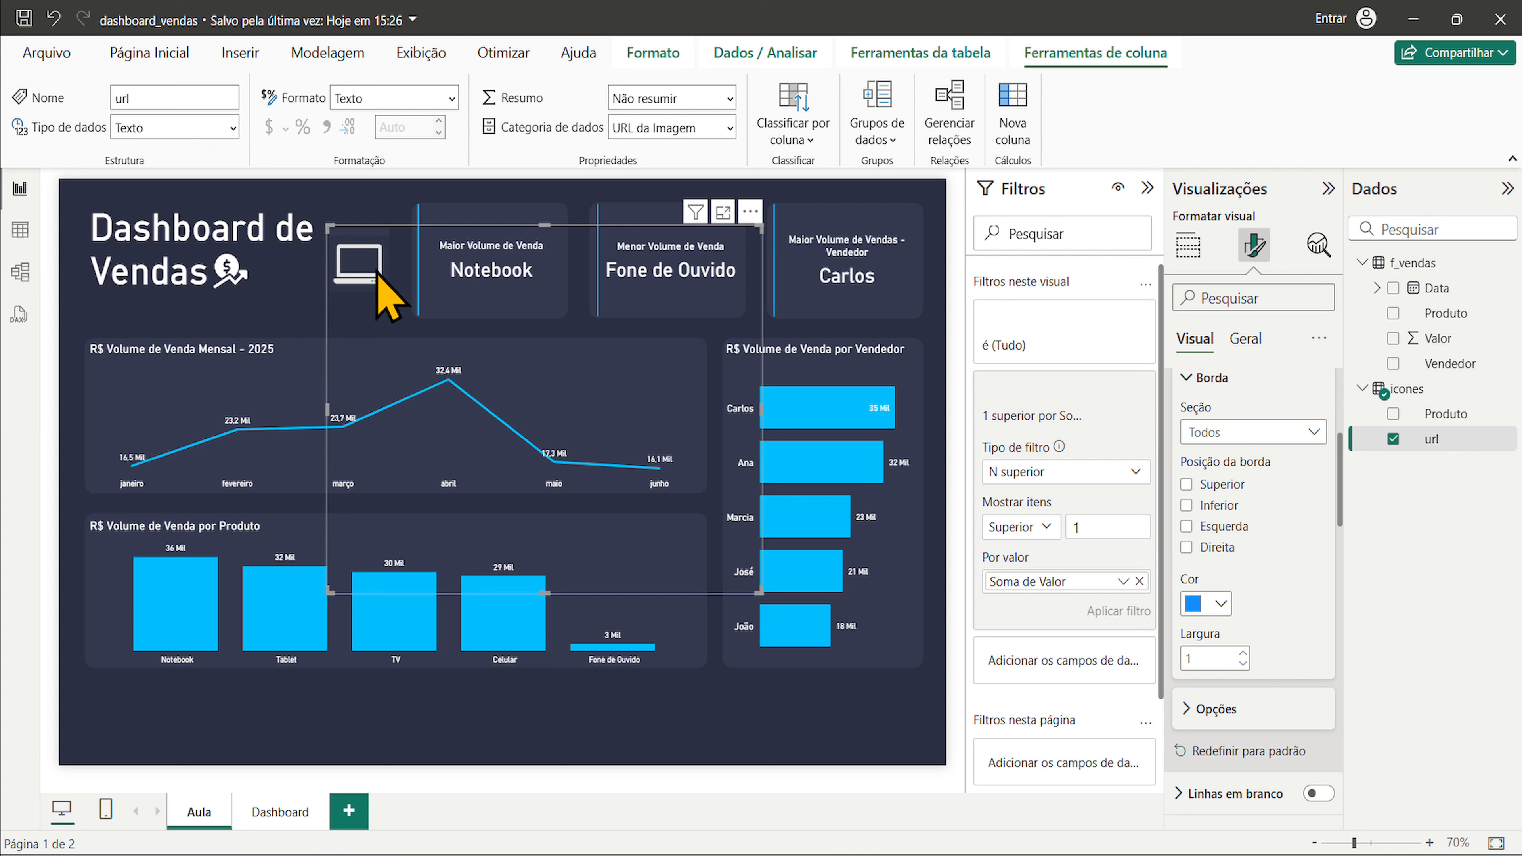
- Set the matrix's image size (Tamanho da imagem) to 38 px in height and width
left_click(1194, 248)
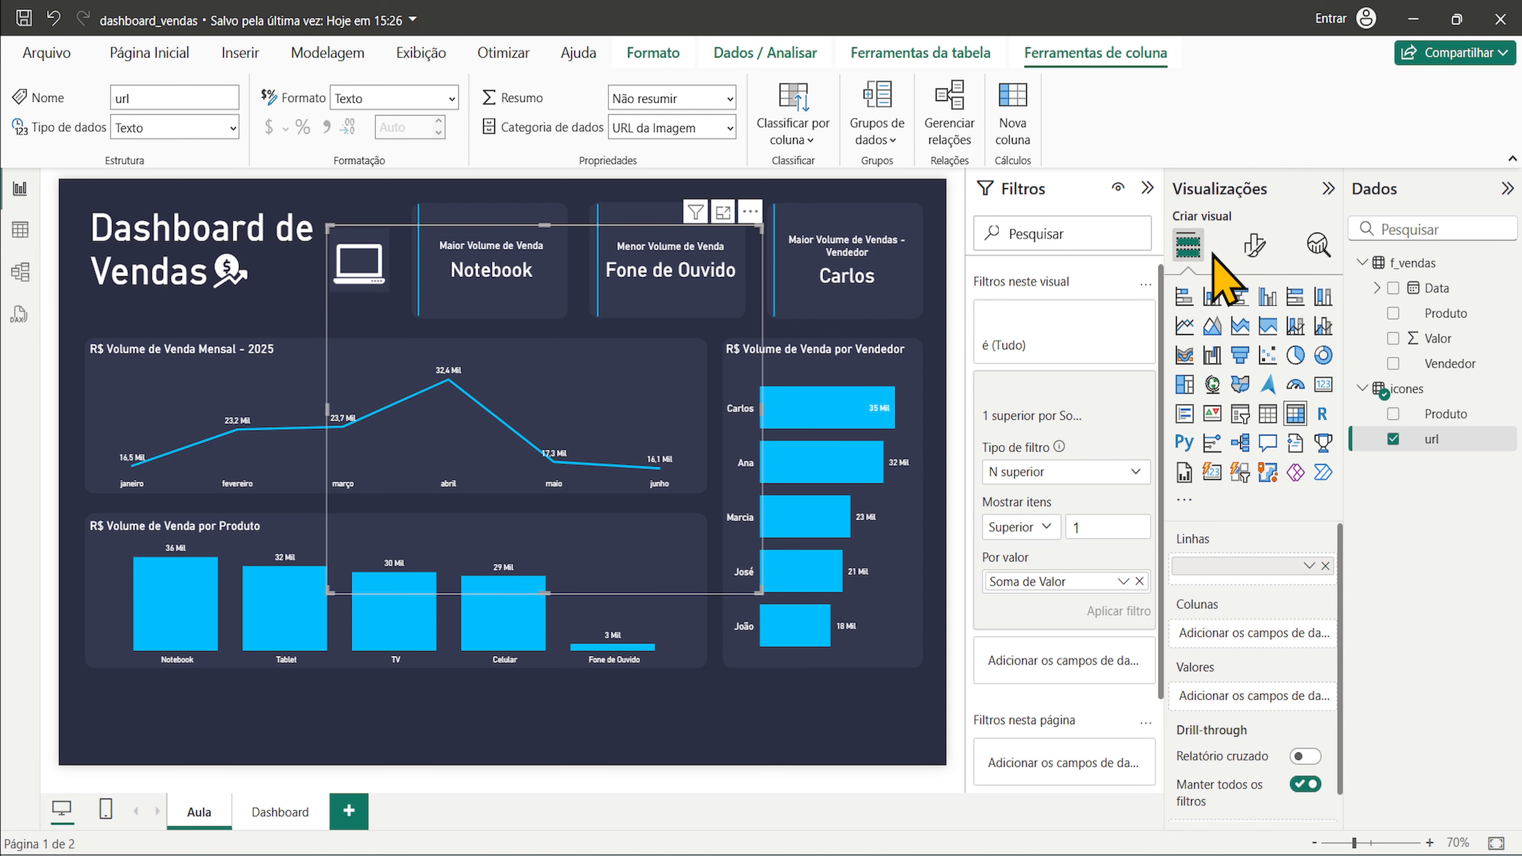
left_click(1253, 246)
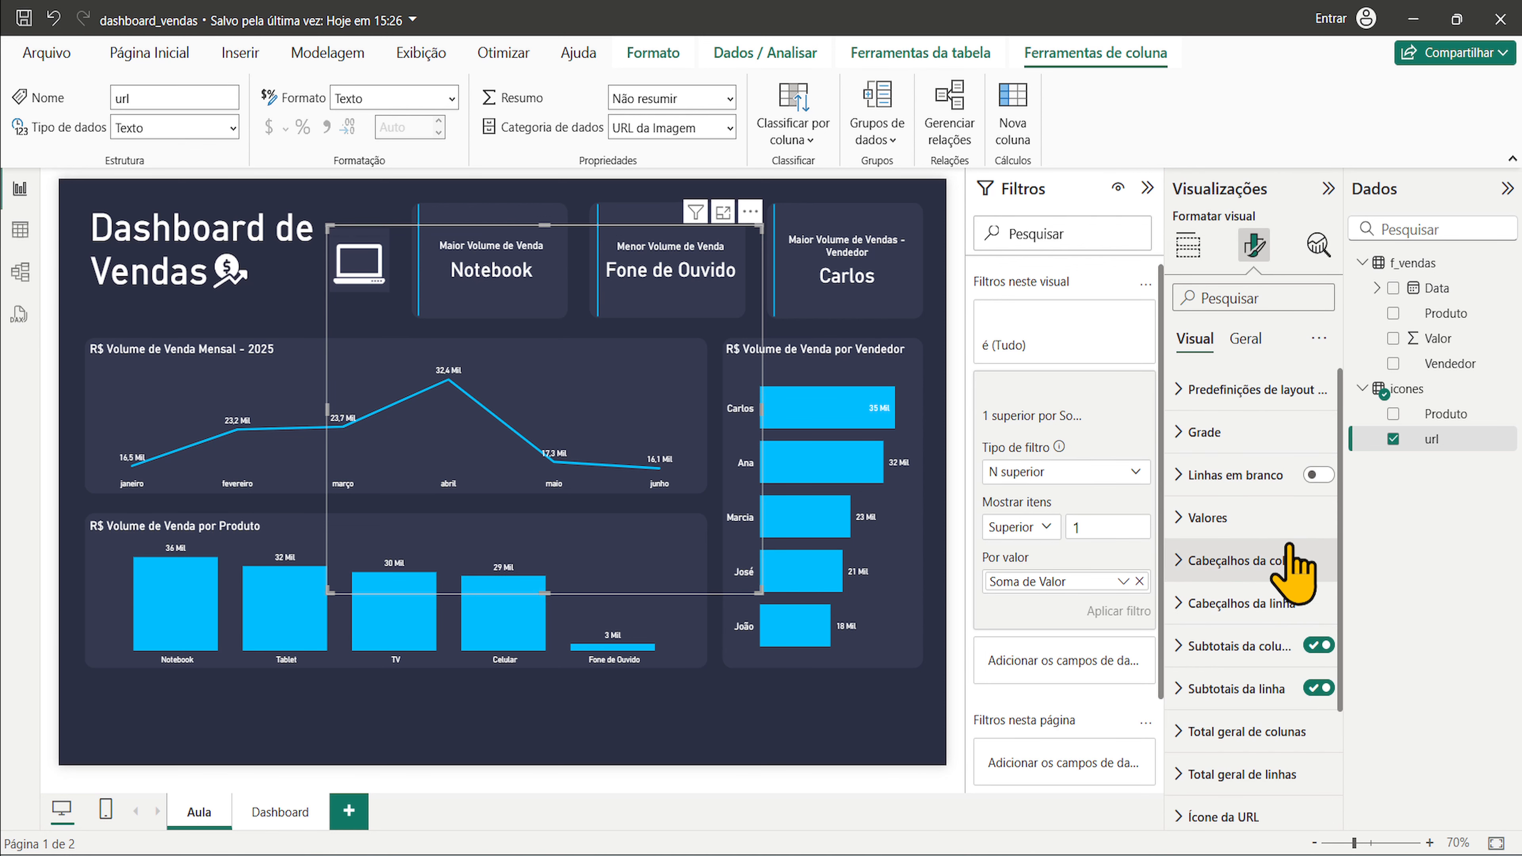
scroll(1201, 599, "down", 3)
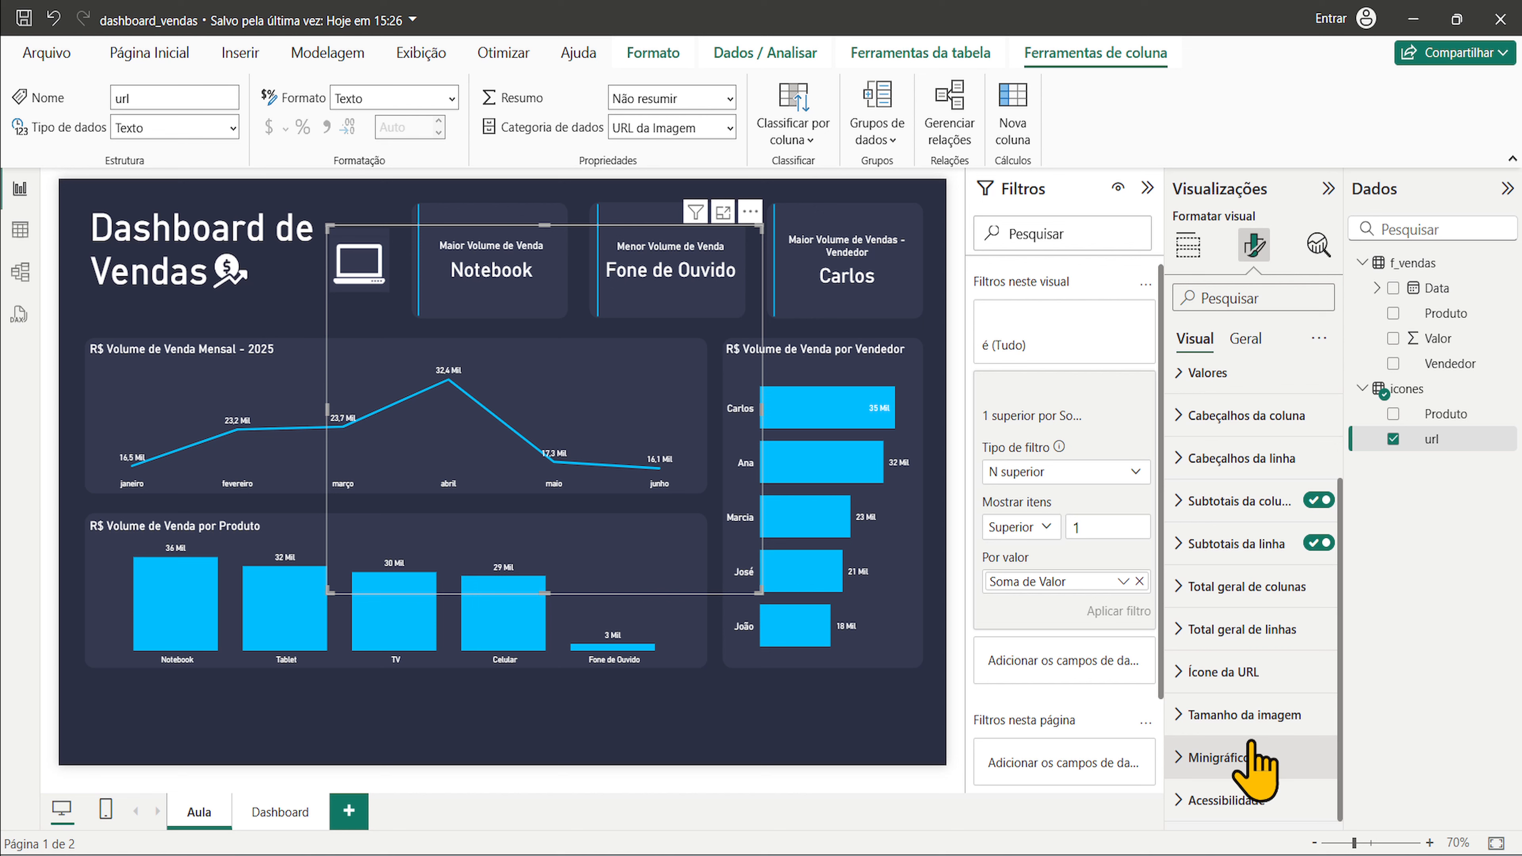
left_click(1258, 714)
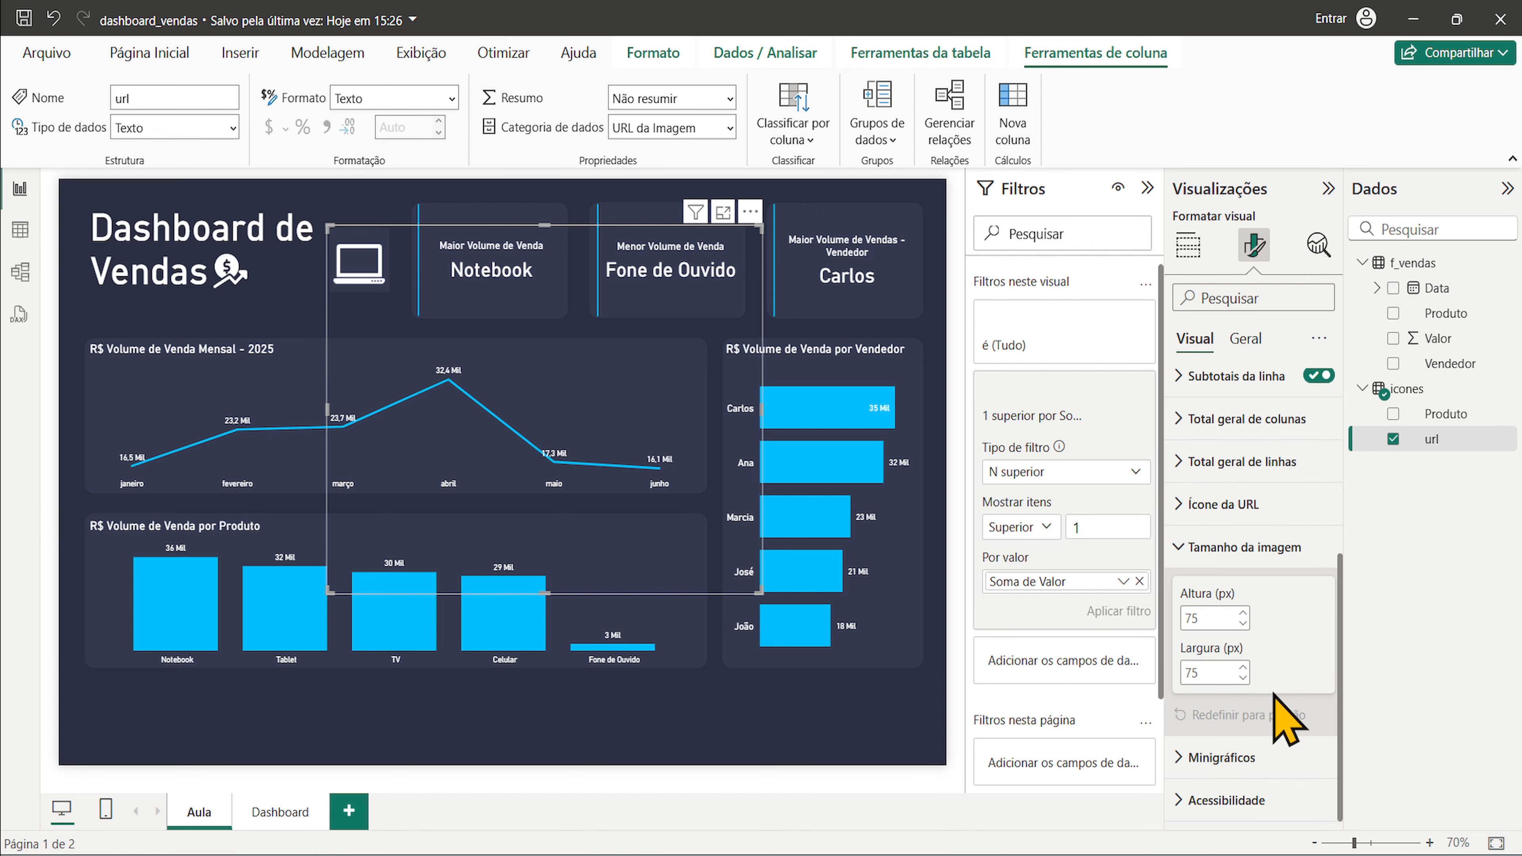
double_click(1207, 617)
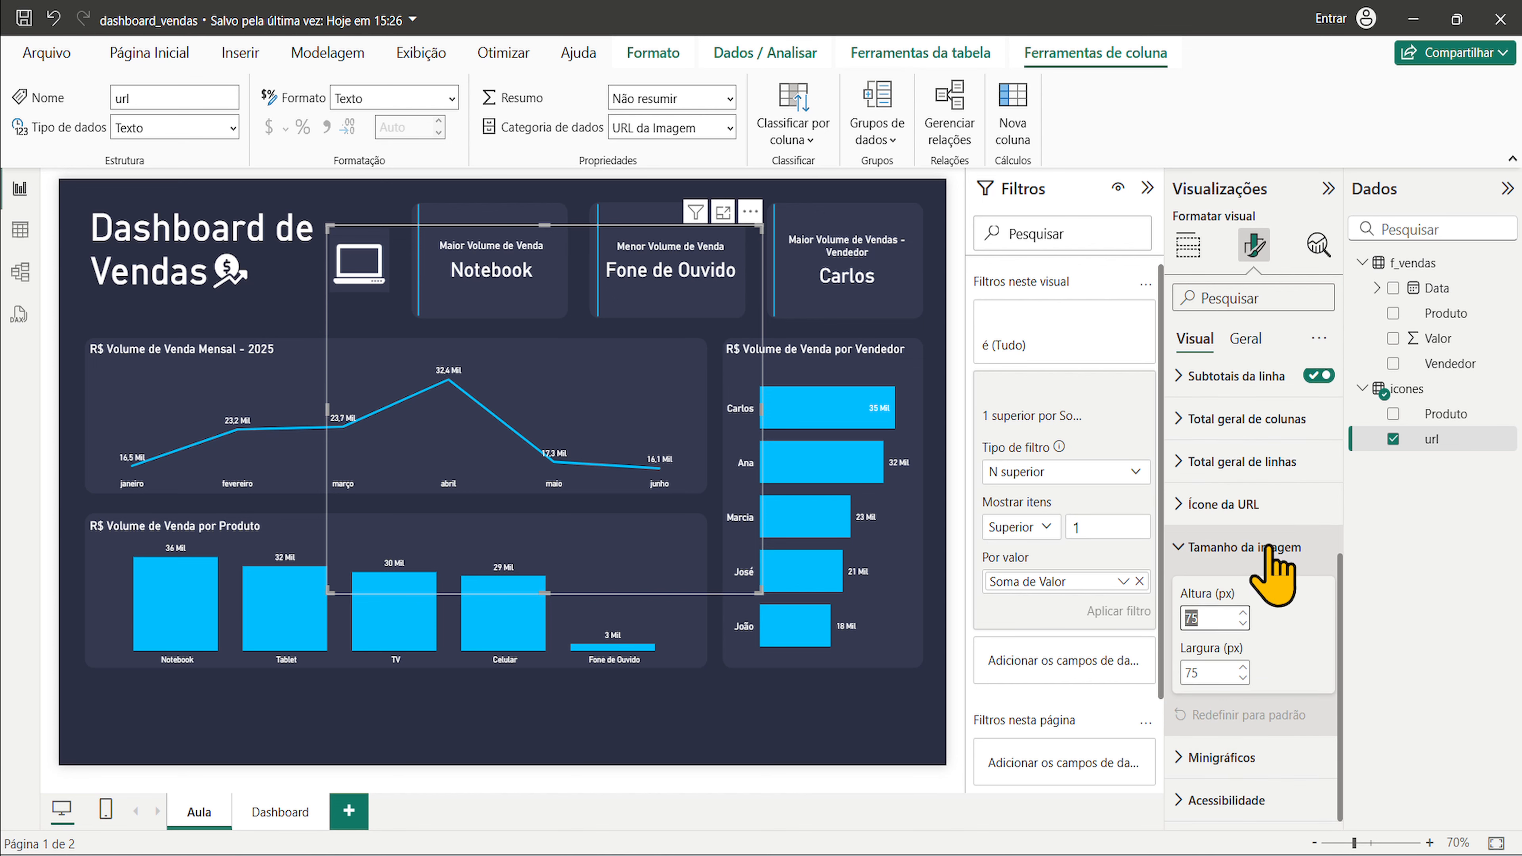
type("38")
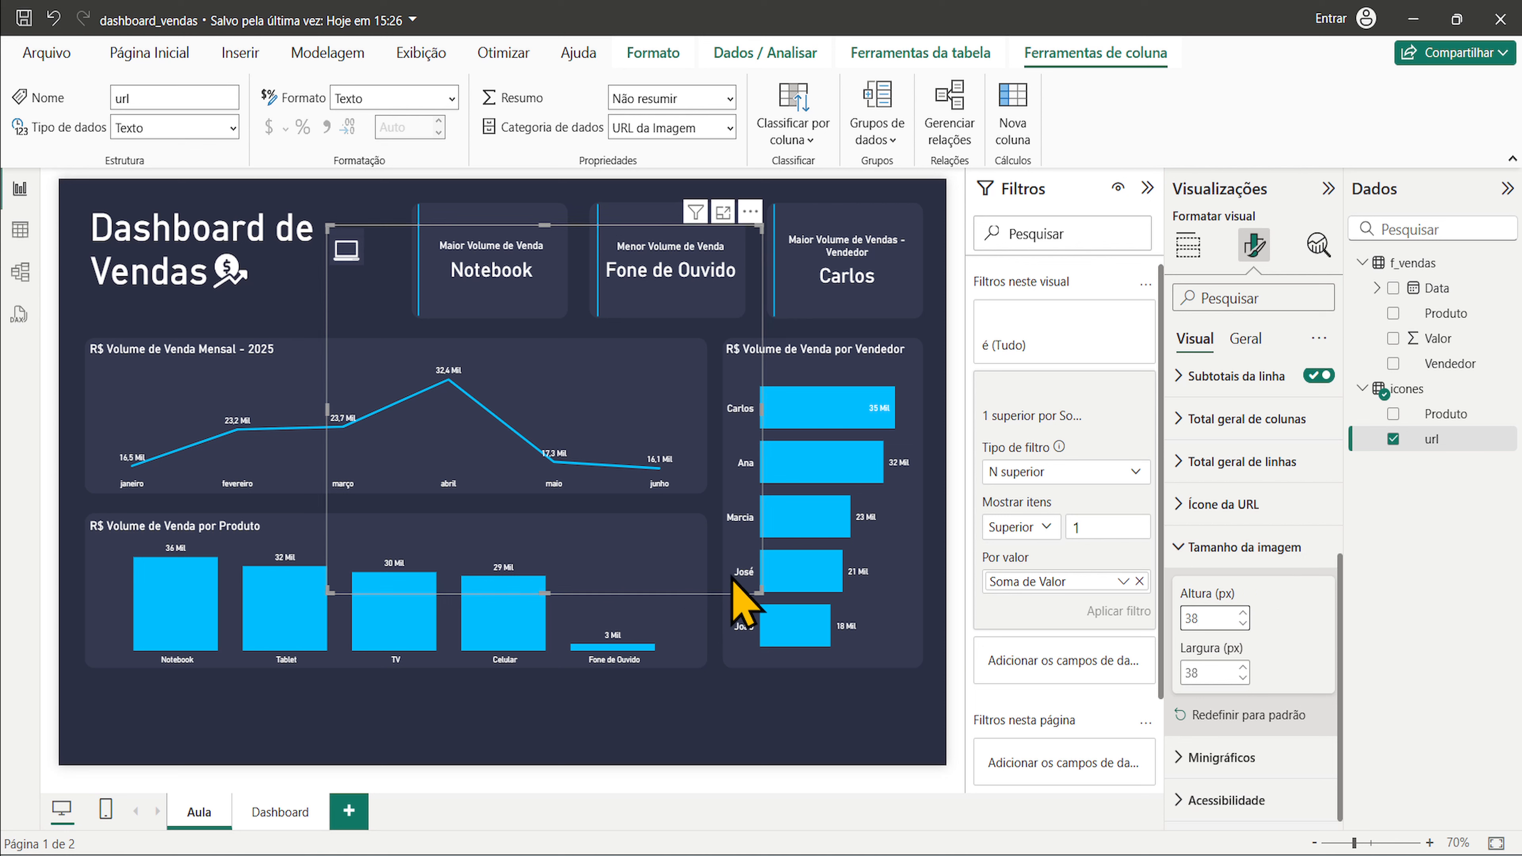
- Shrink the matrix to fit the icon and place it below the product name in the Maior Volume de Venda card
left_click_drag(758, 592, 510, 284)
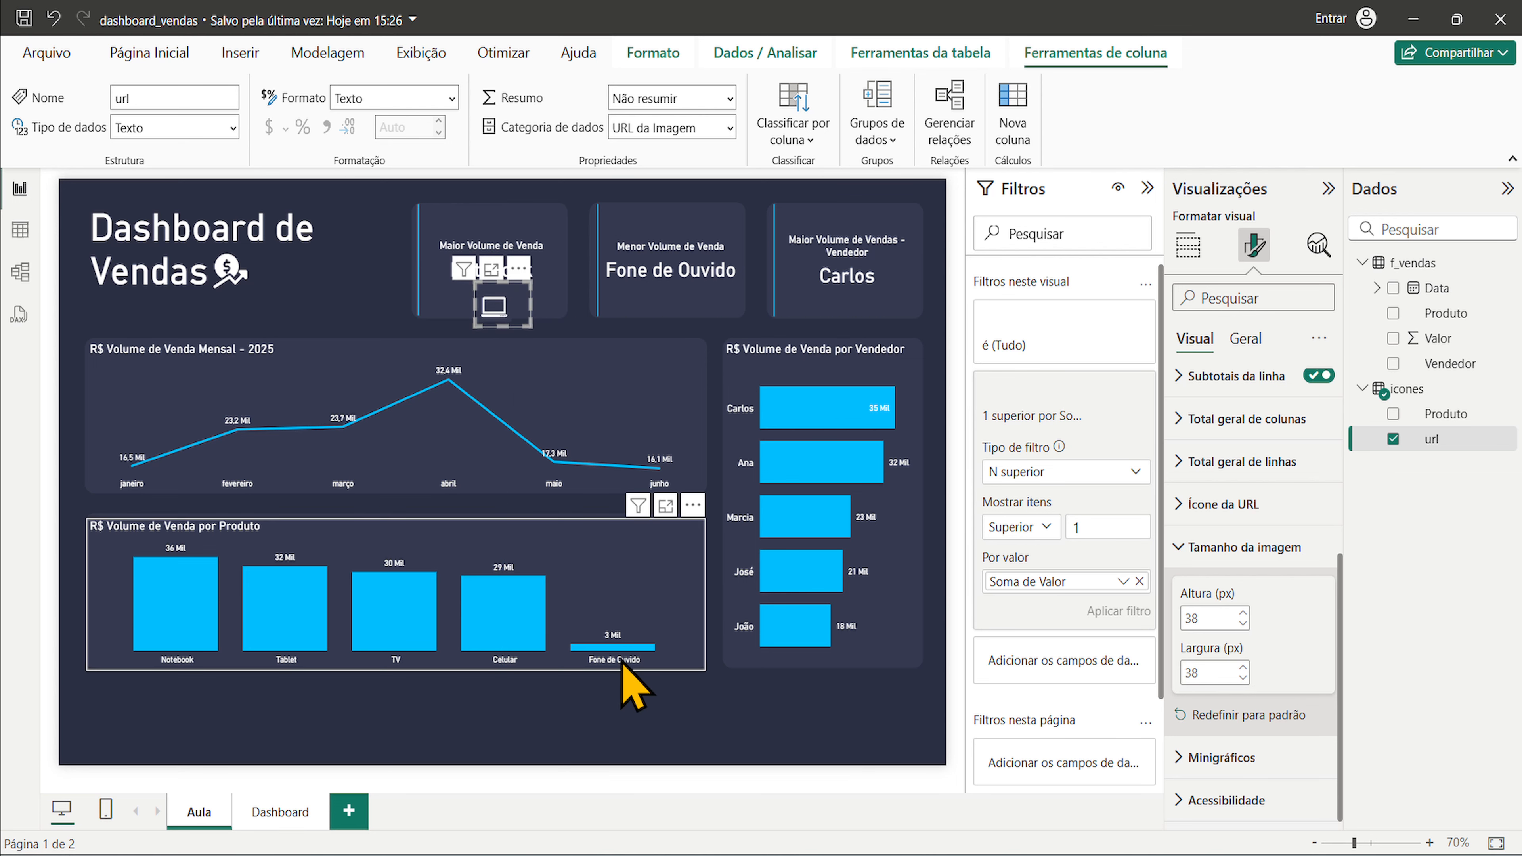
left_click(593, 726)
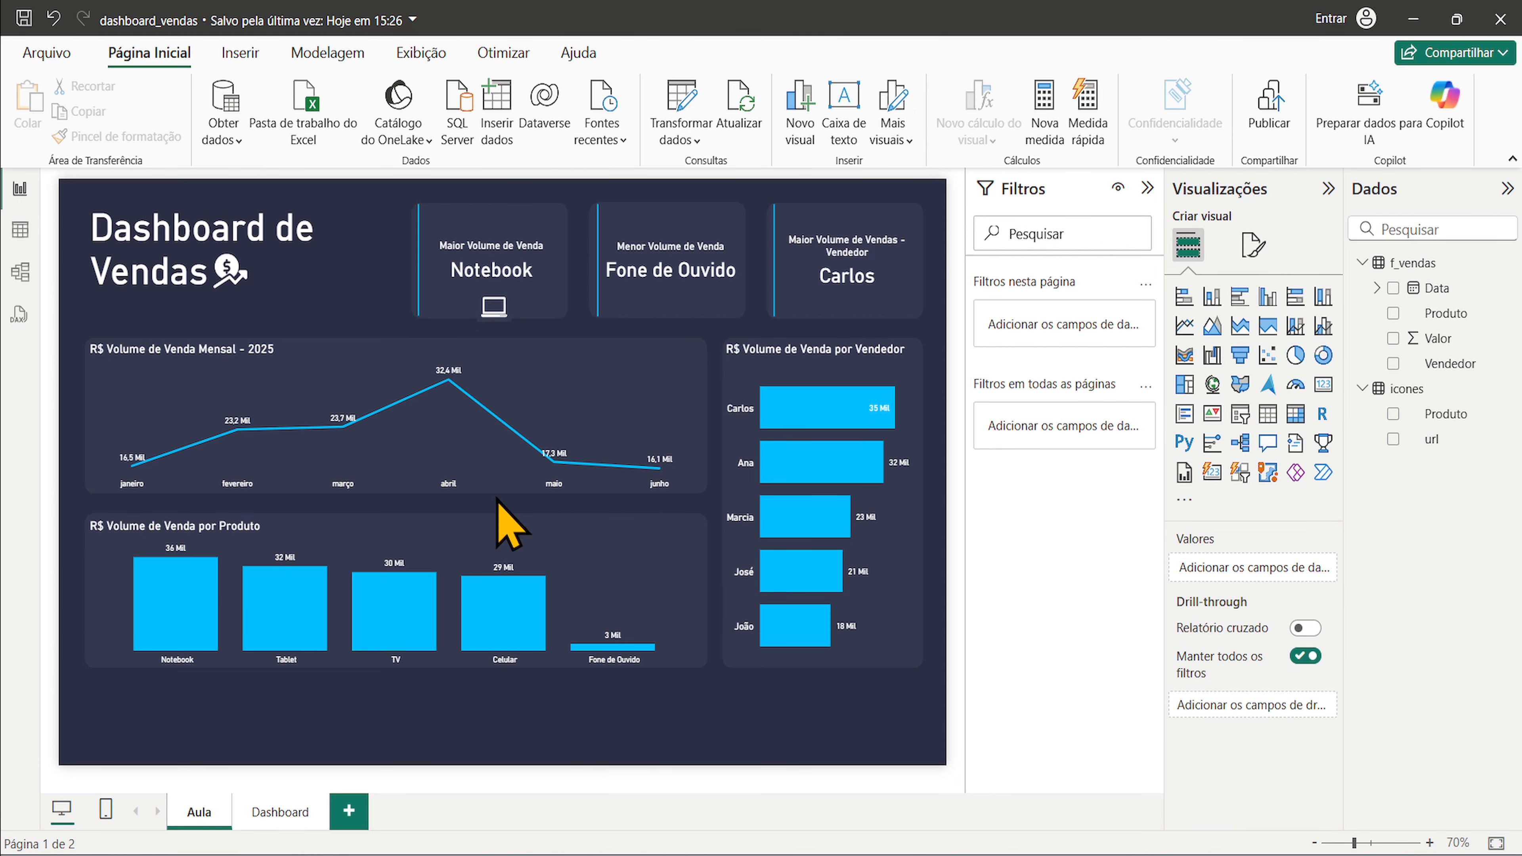
- Test the icon's cross-filtering by selecting the icon itself, the Tablet bar and the abril point in turn
left_click(512, 306)
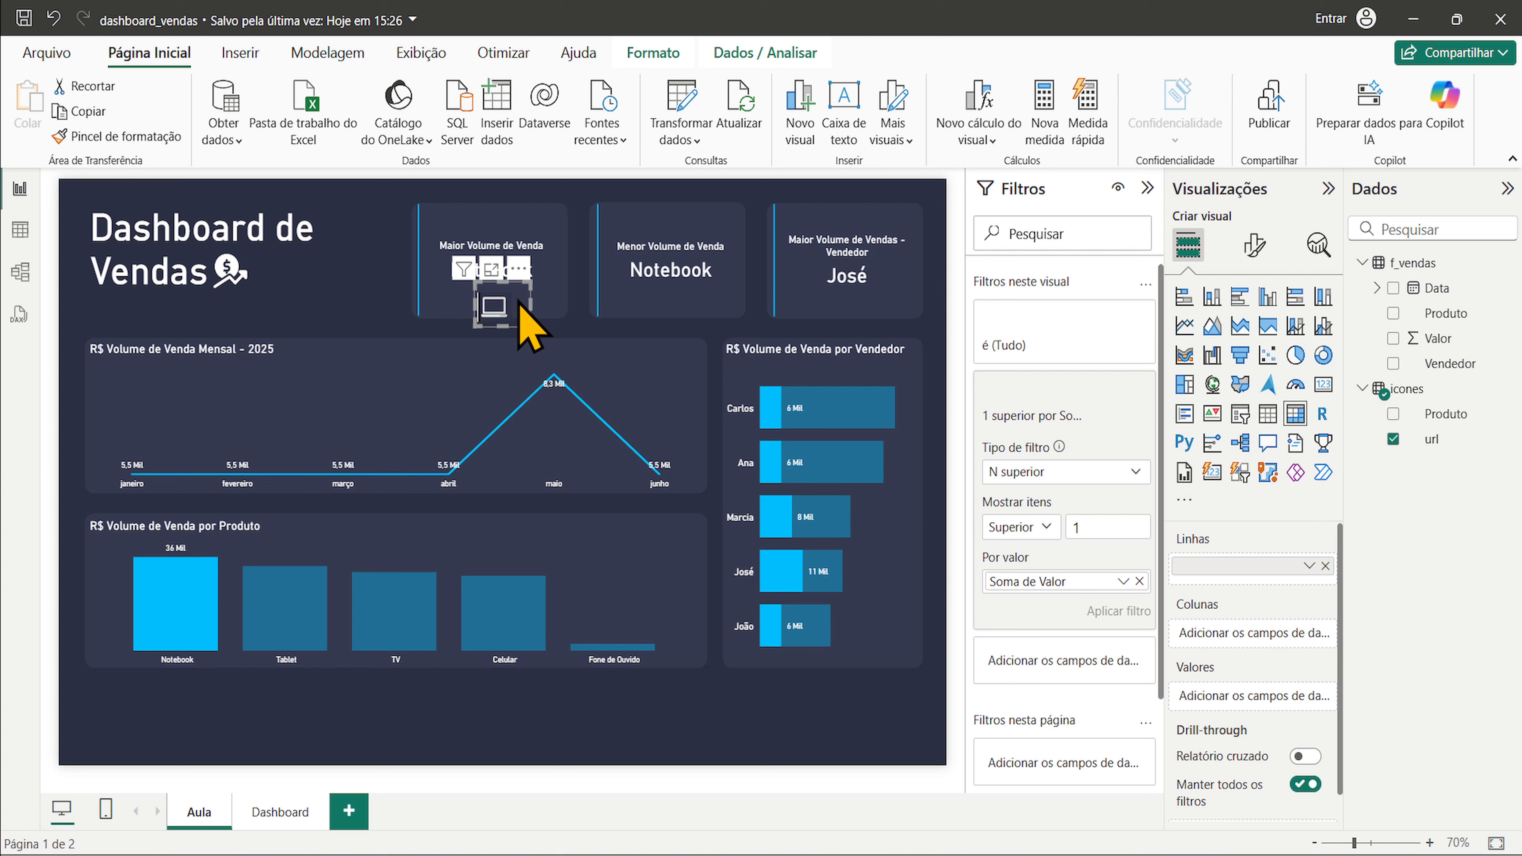
left_click(542, 731)
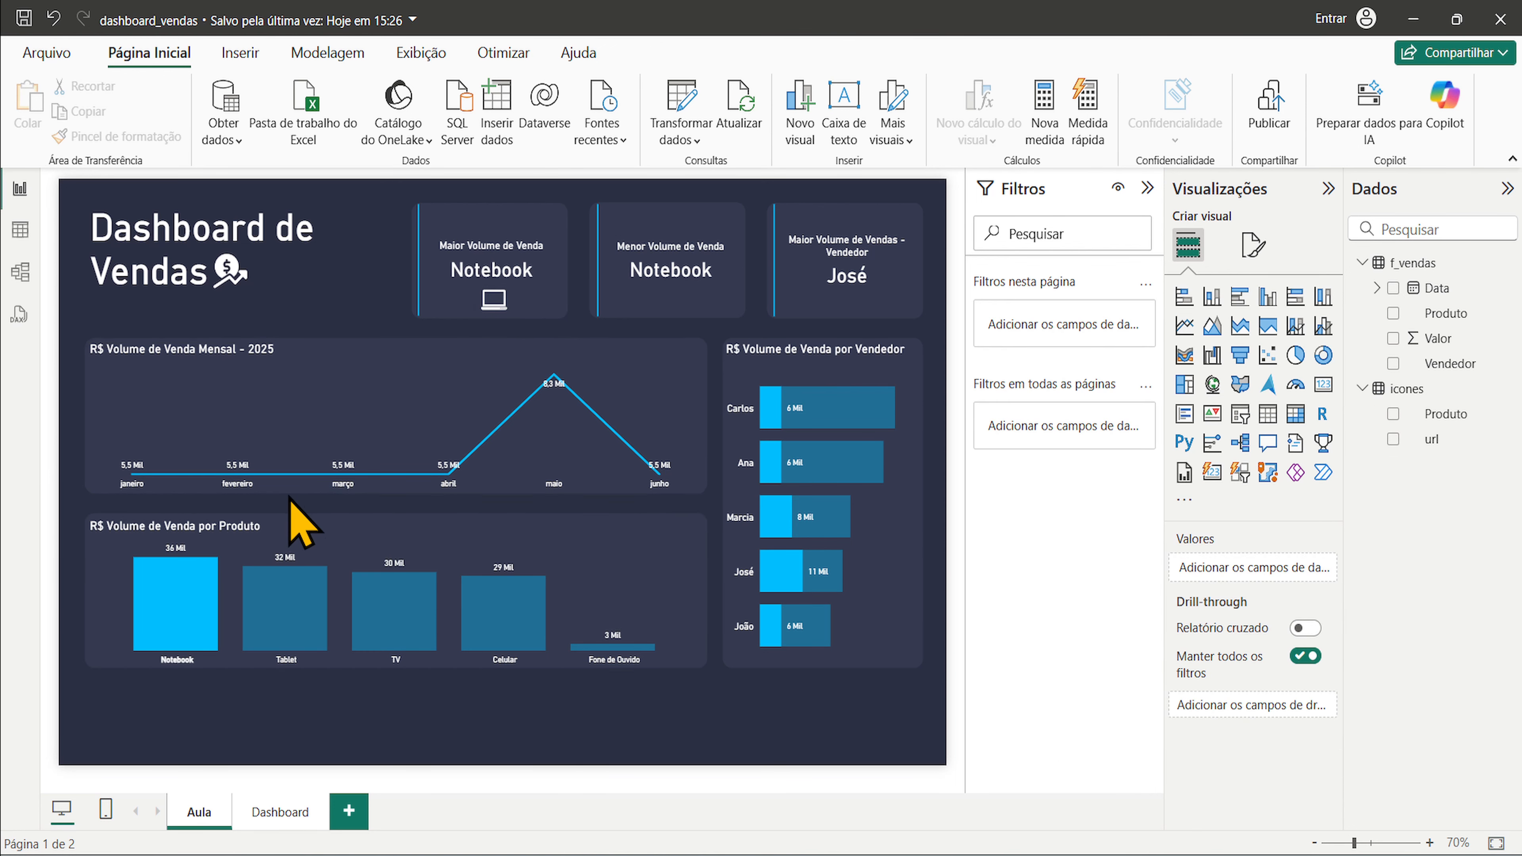
left_click(270, 606)
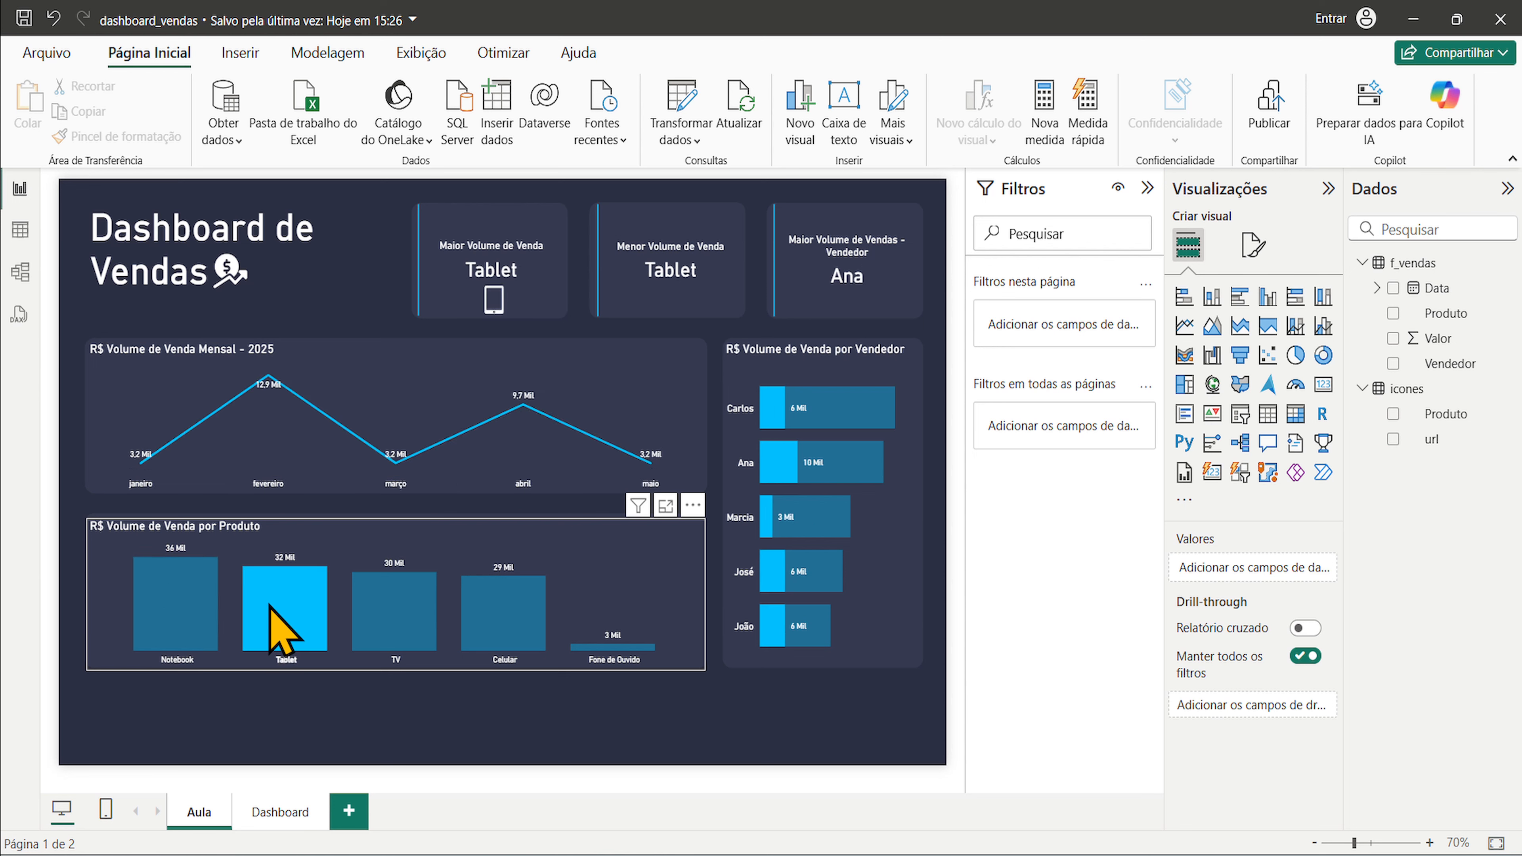
left_click(269, 606)
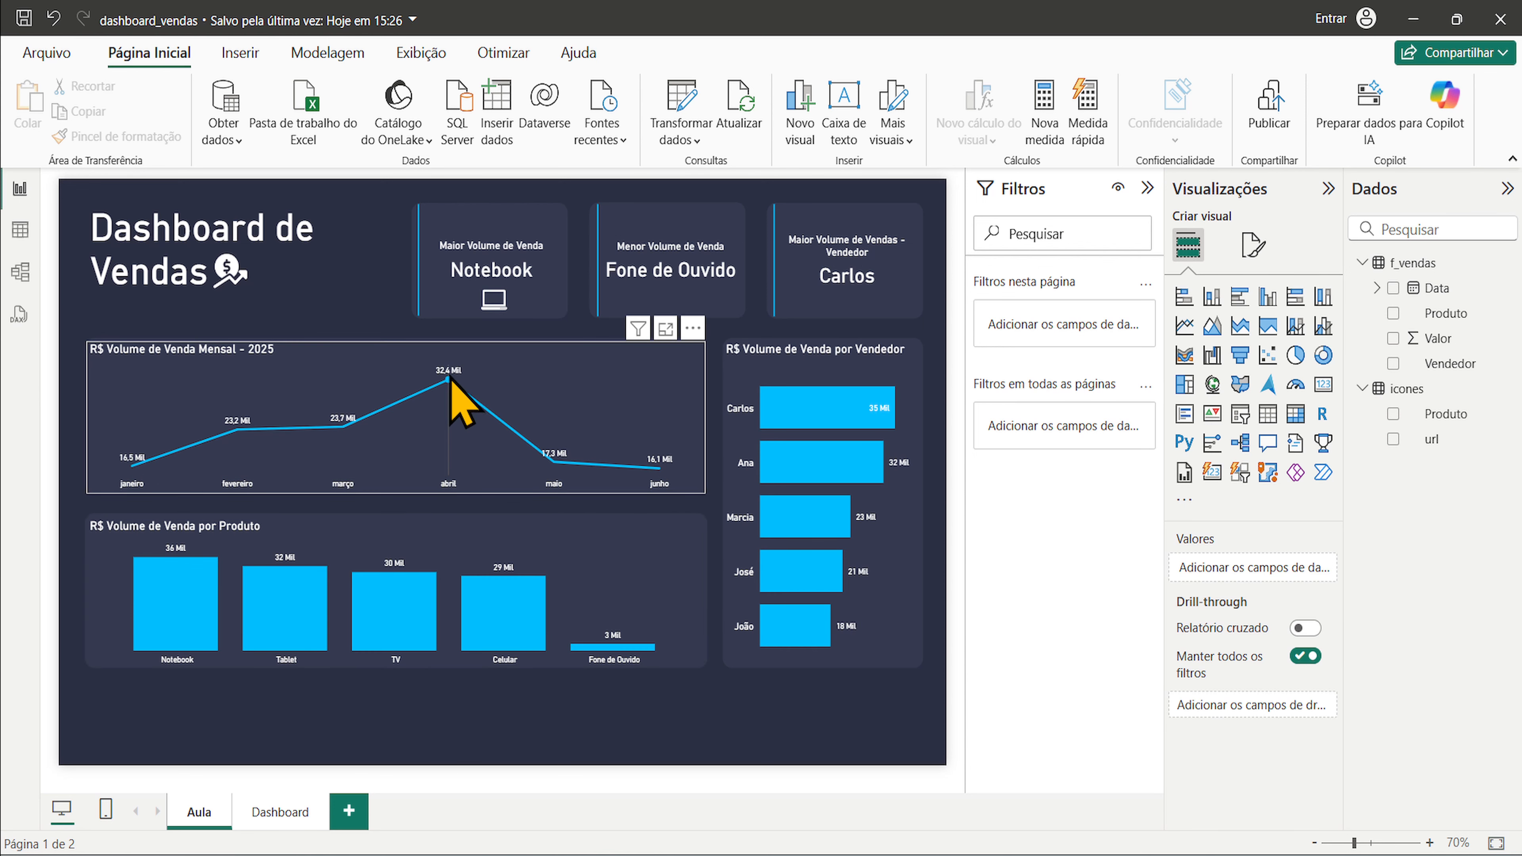
left_click(460, 411)
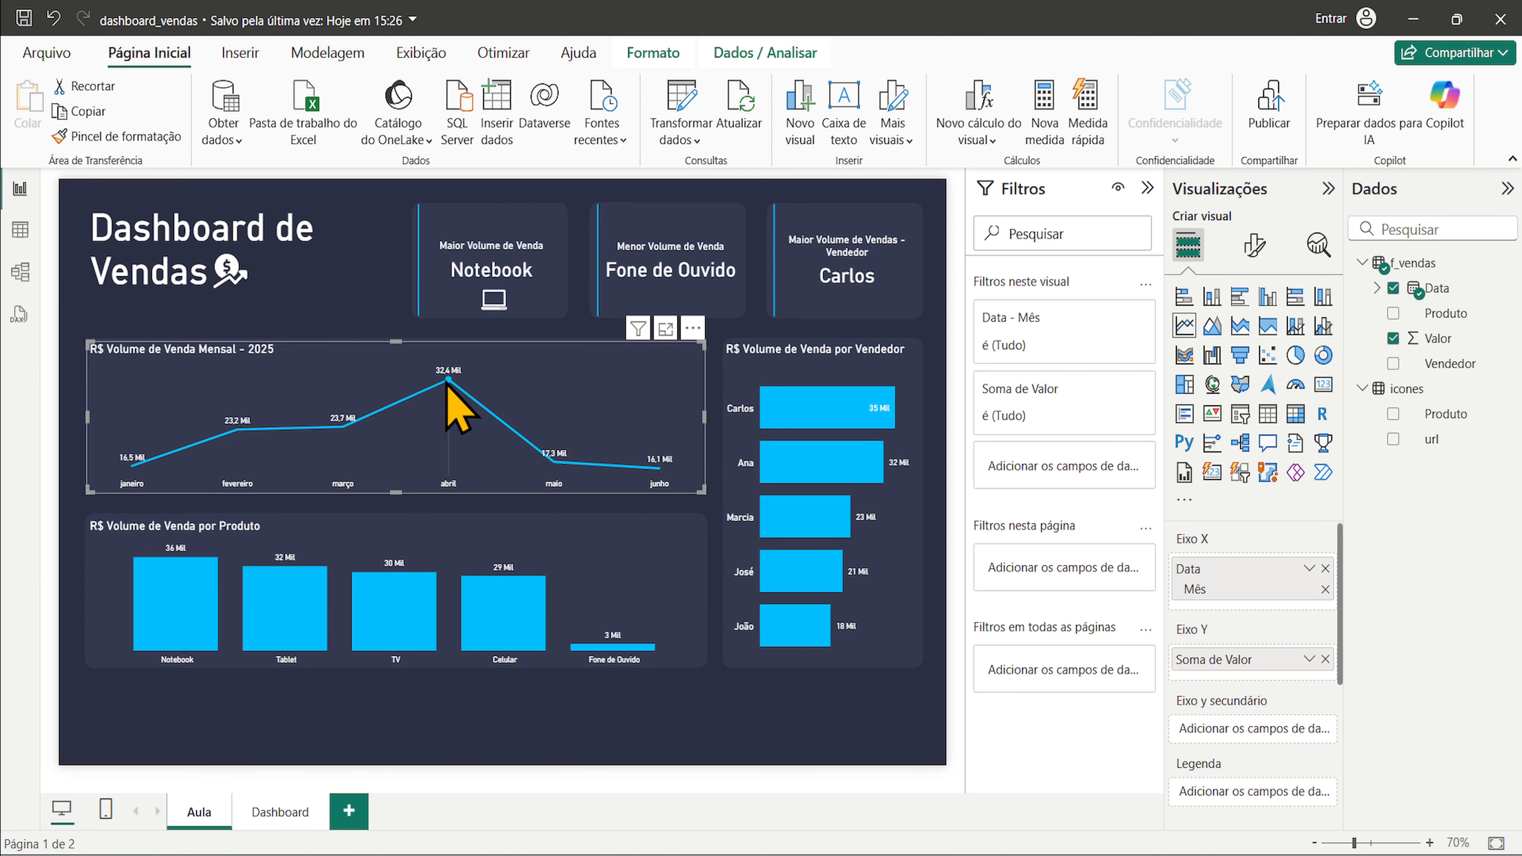
left_click(448, 381)
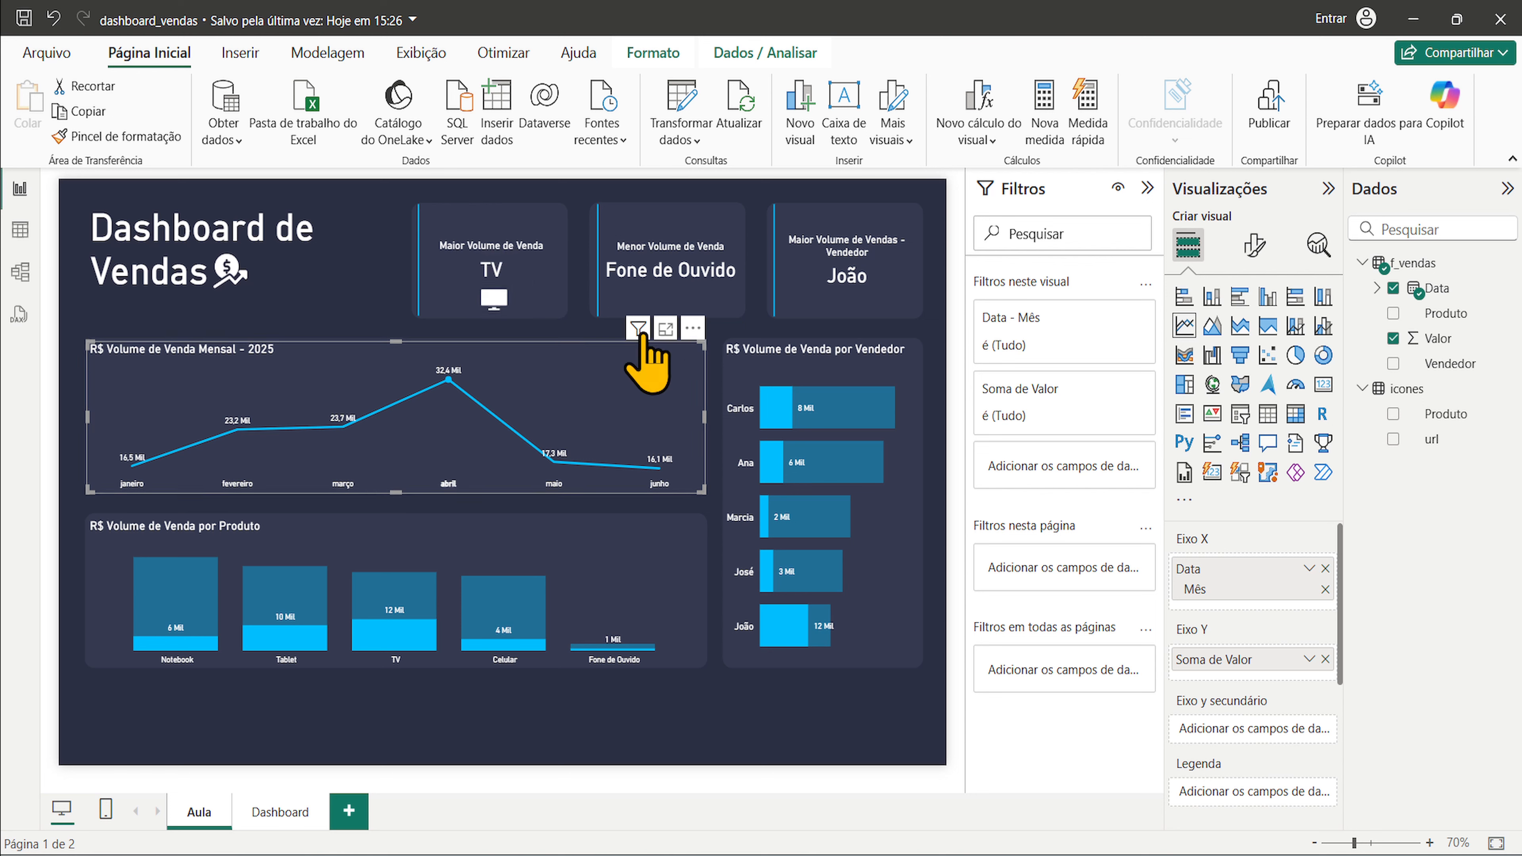
mouse_move(447, 384)
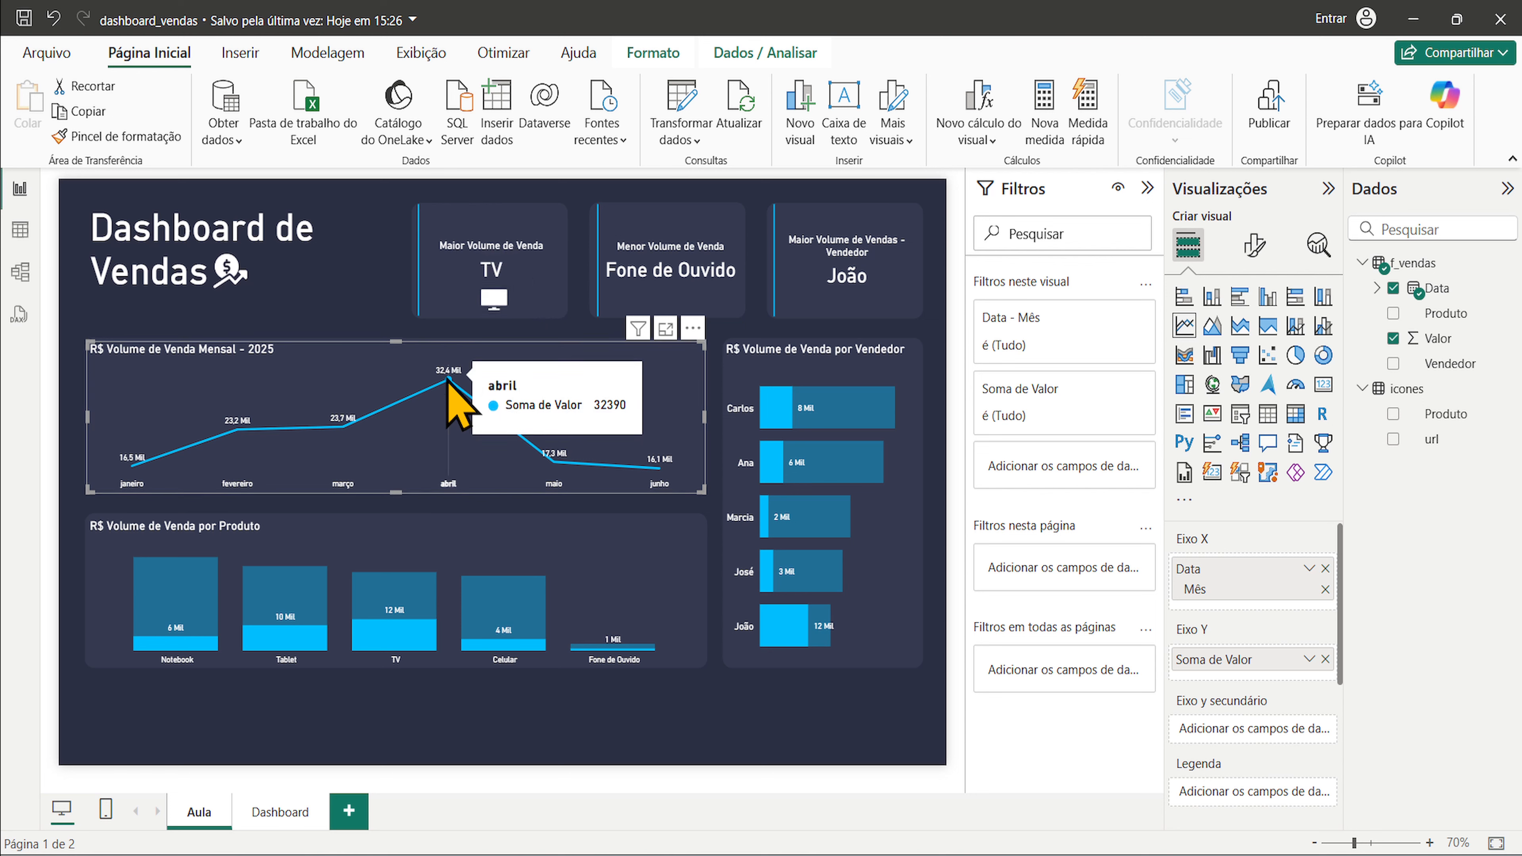
- Clear the abril selection in the monthly sales chart, test cross-filtering with the março point, and clear that selection too
left_click(450, 382)
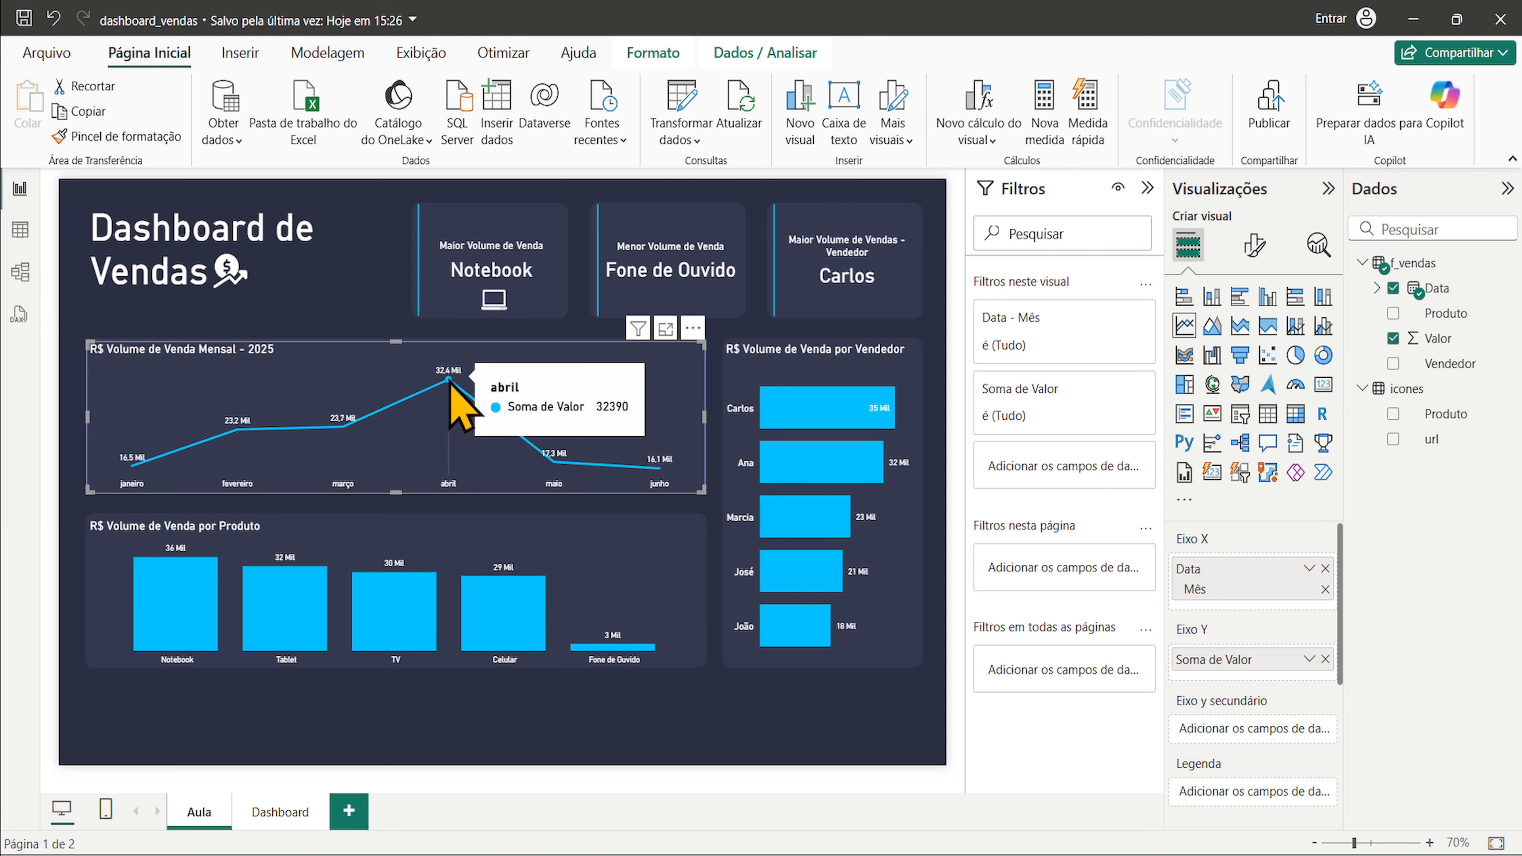
left_click(343, 427)
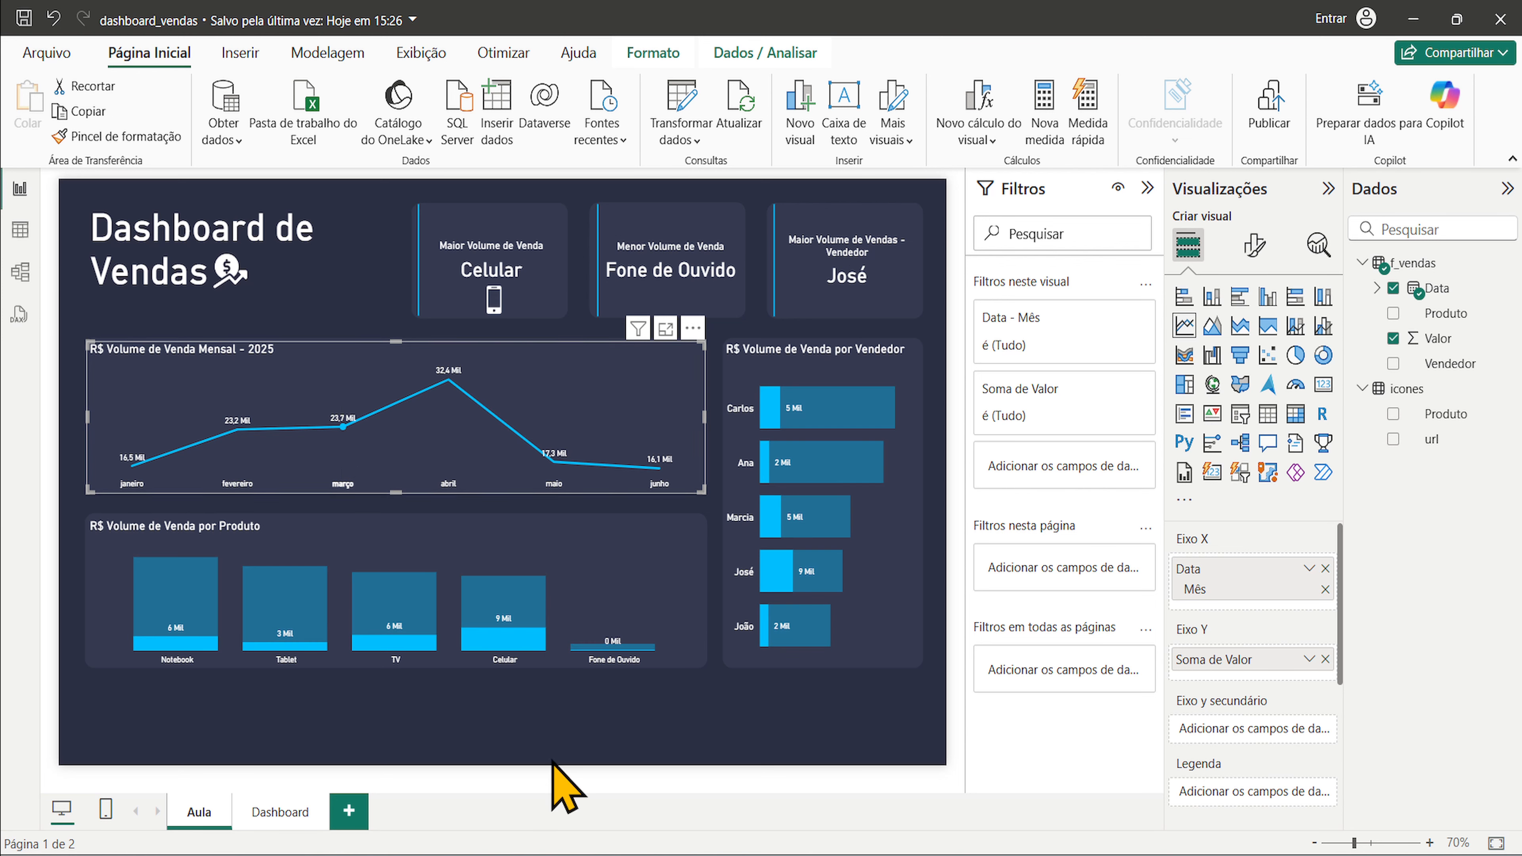
left_click(556, 709)
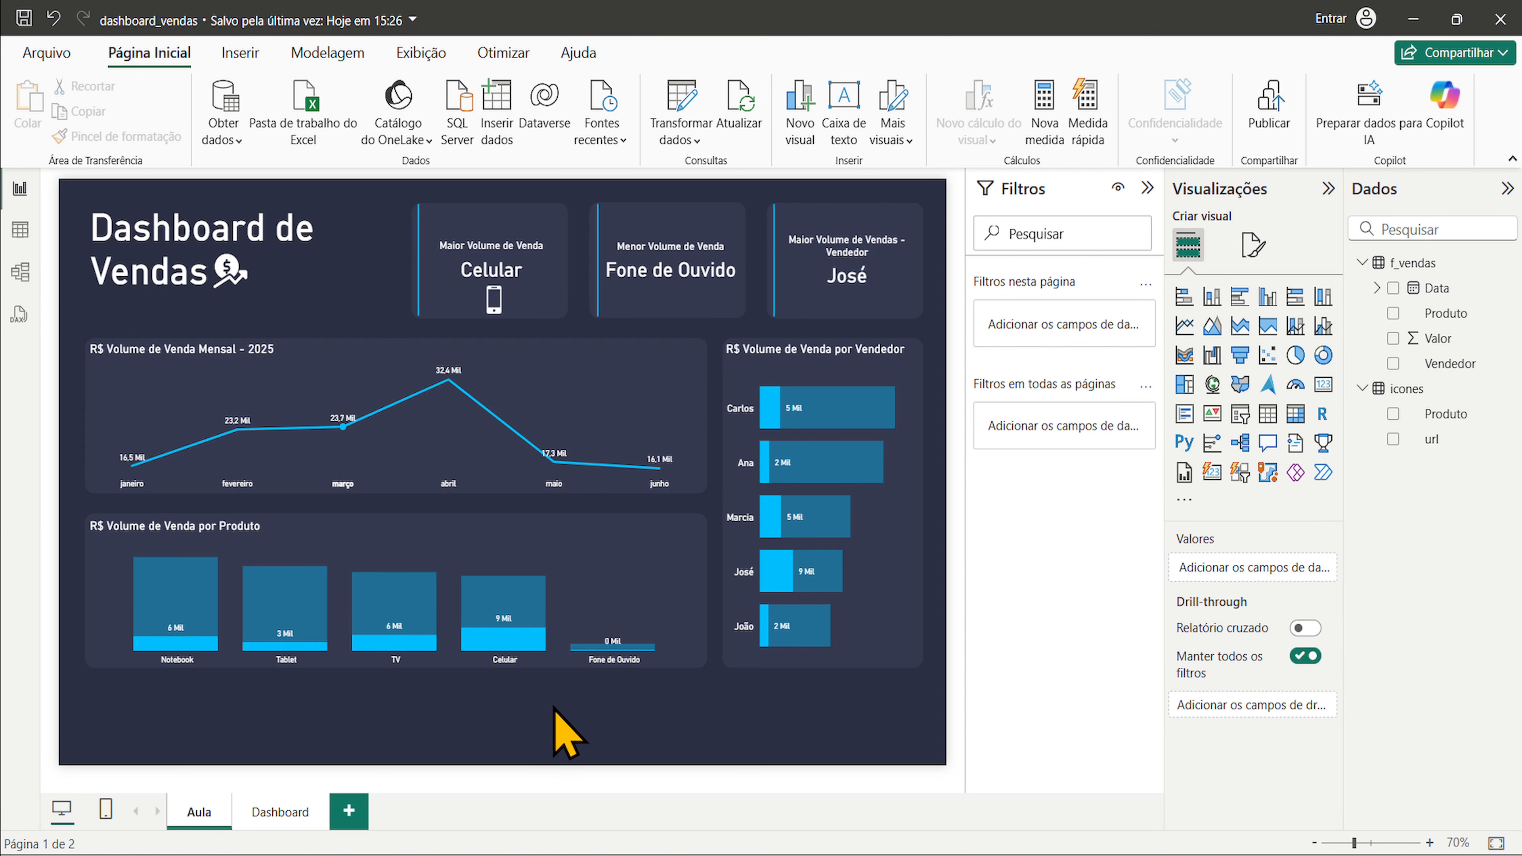
left_click(343, 427)
left_click(654, 715)
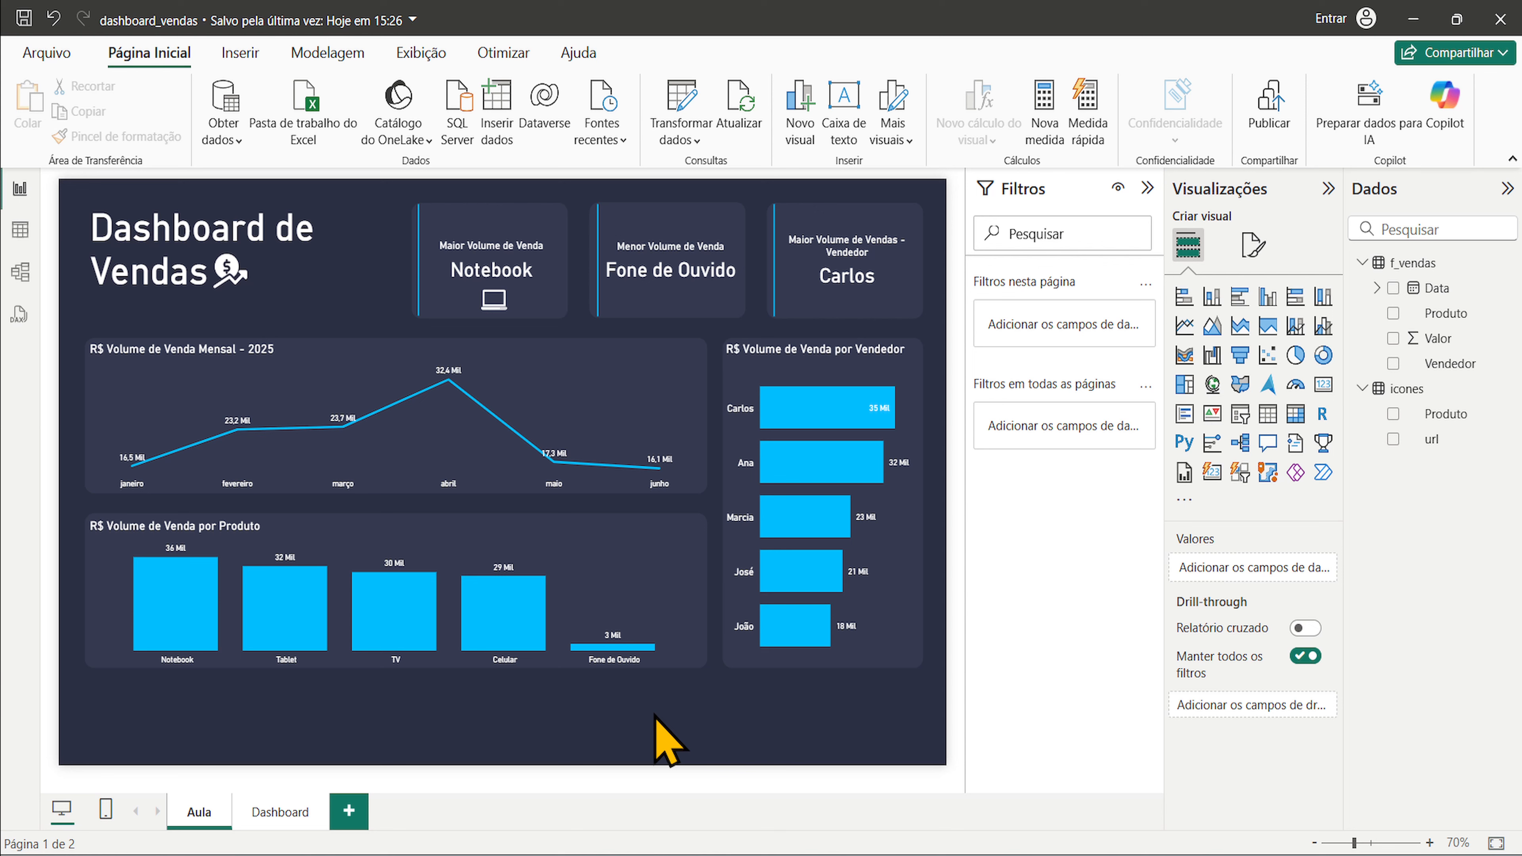
- Add a slicer to the report page and fill it with the url field from the icones table
left_click(1239, 414)
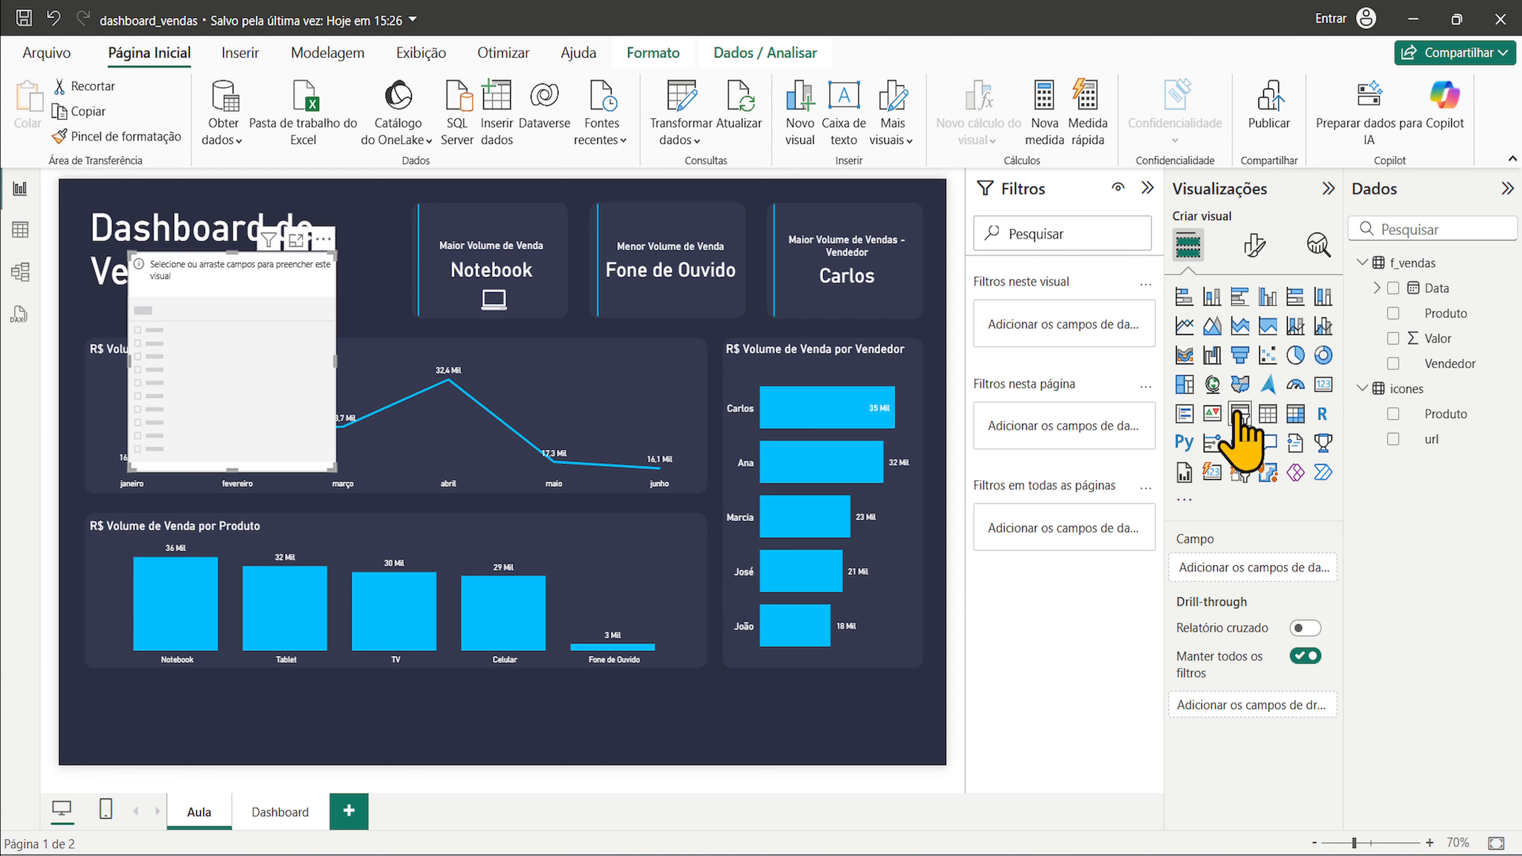
left_click_drag(233, 320, 355, 395)
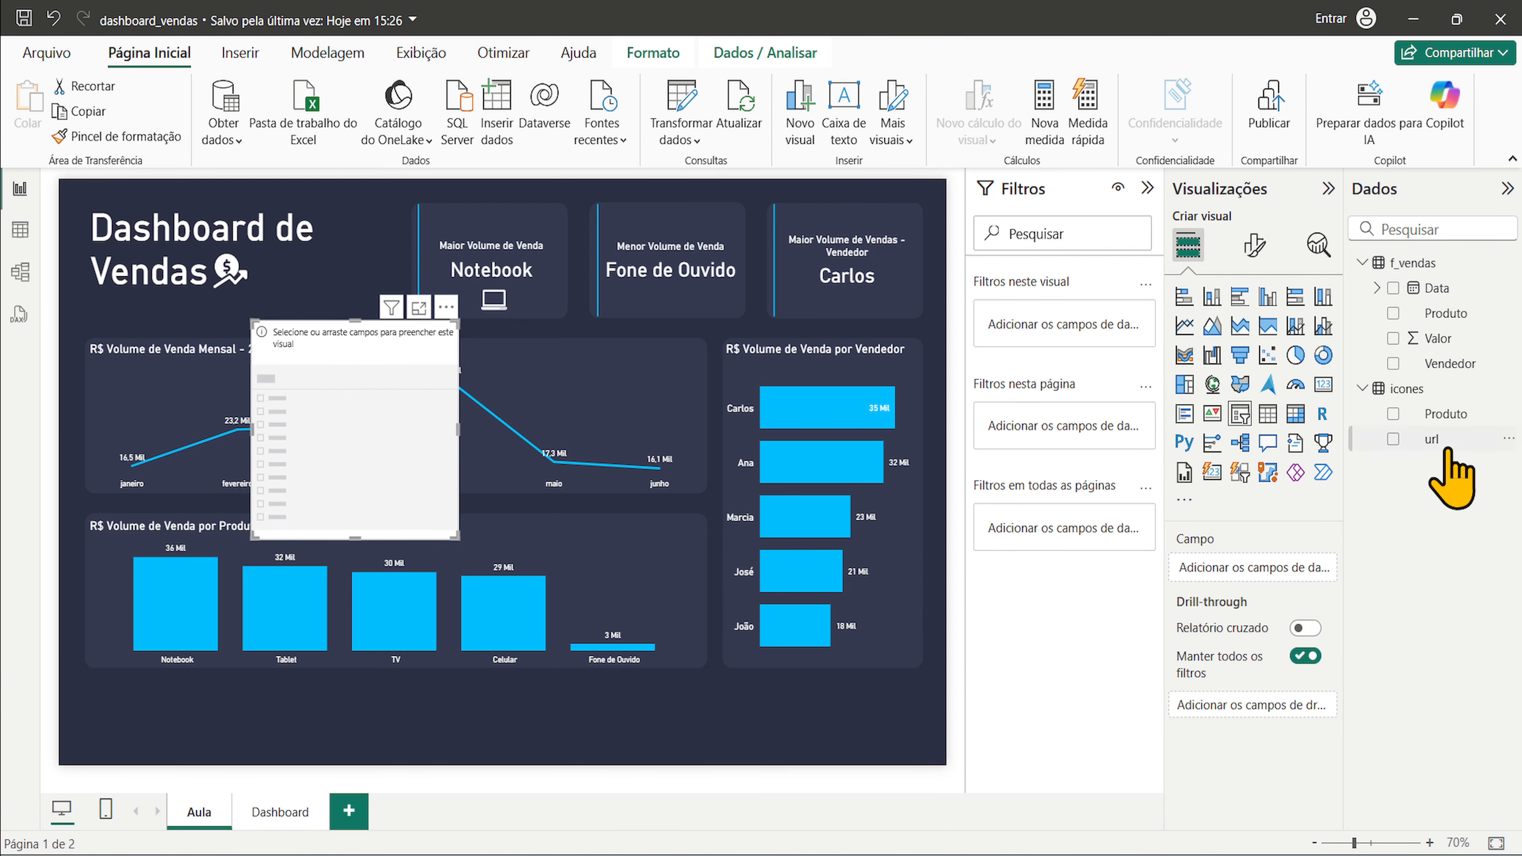
left_click_drag(1450, 456, 1276, 593)
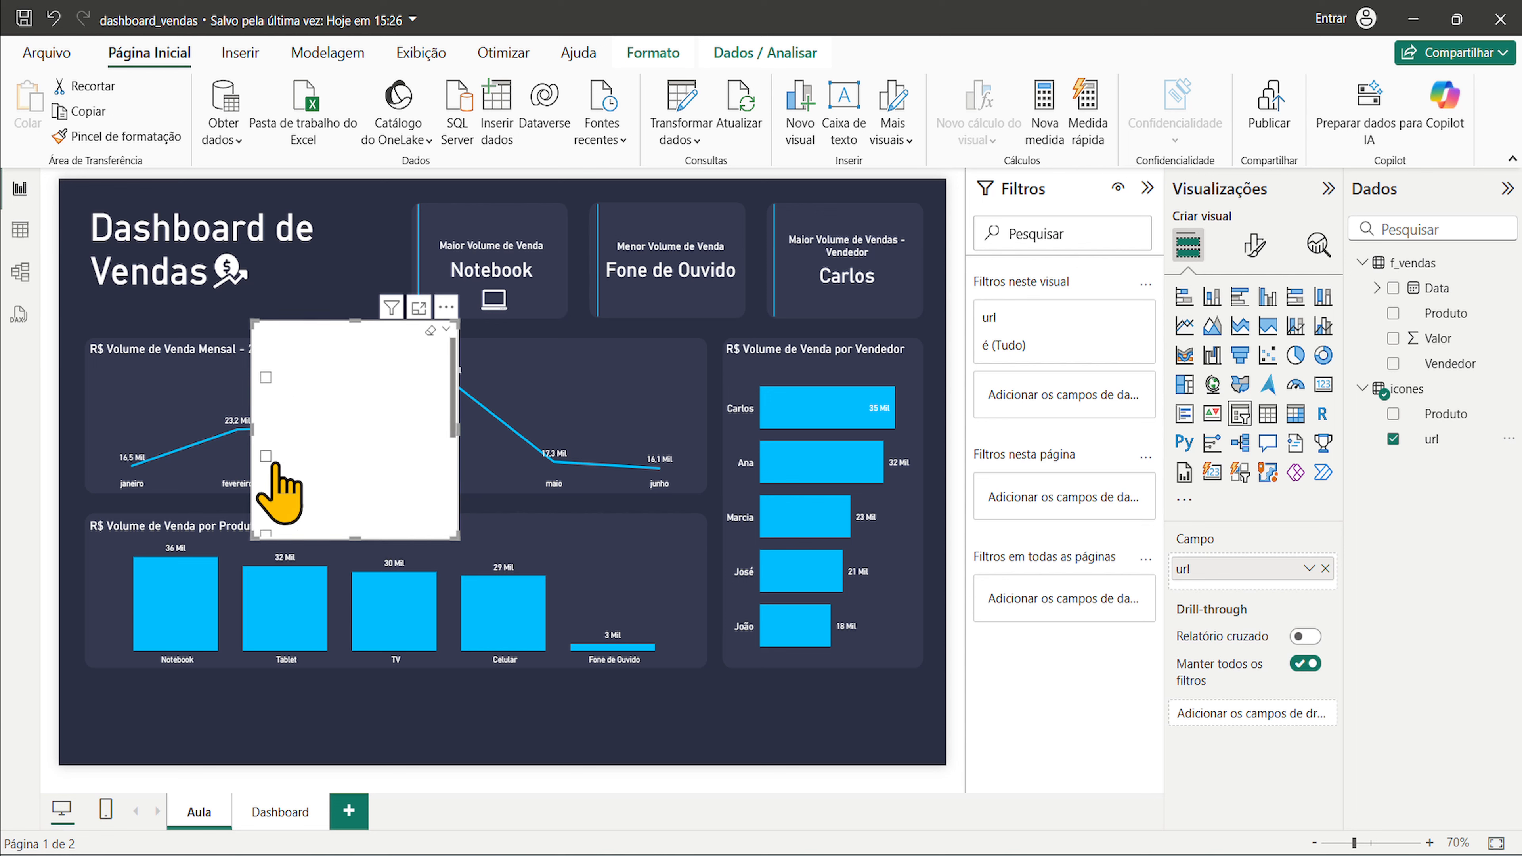
- Set the slicer's style to Bloco and reshape it into one row of five tiles near the page's lower edge
left_click(1253, 246)
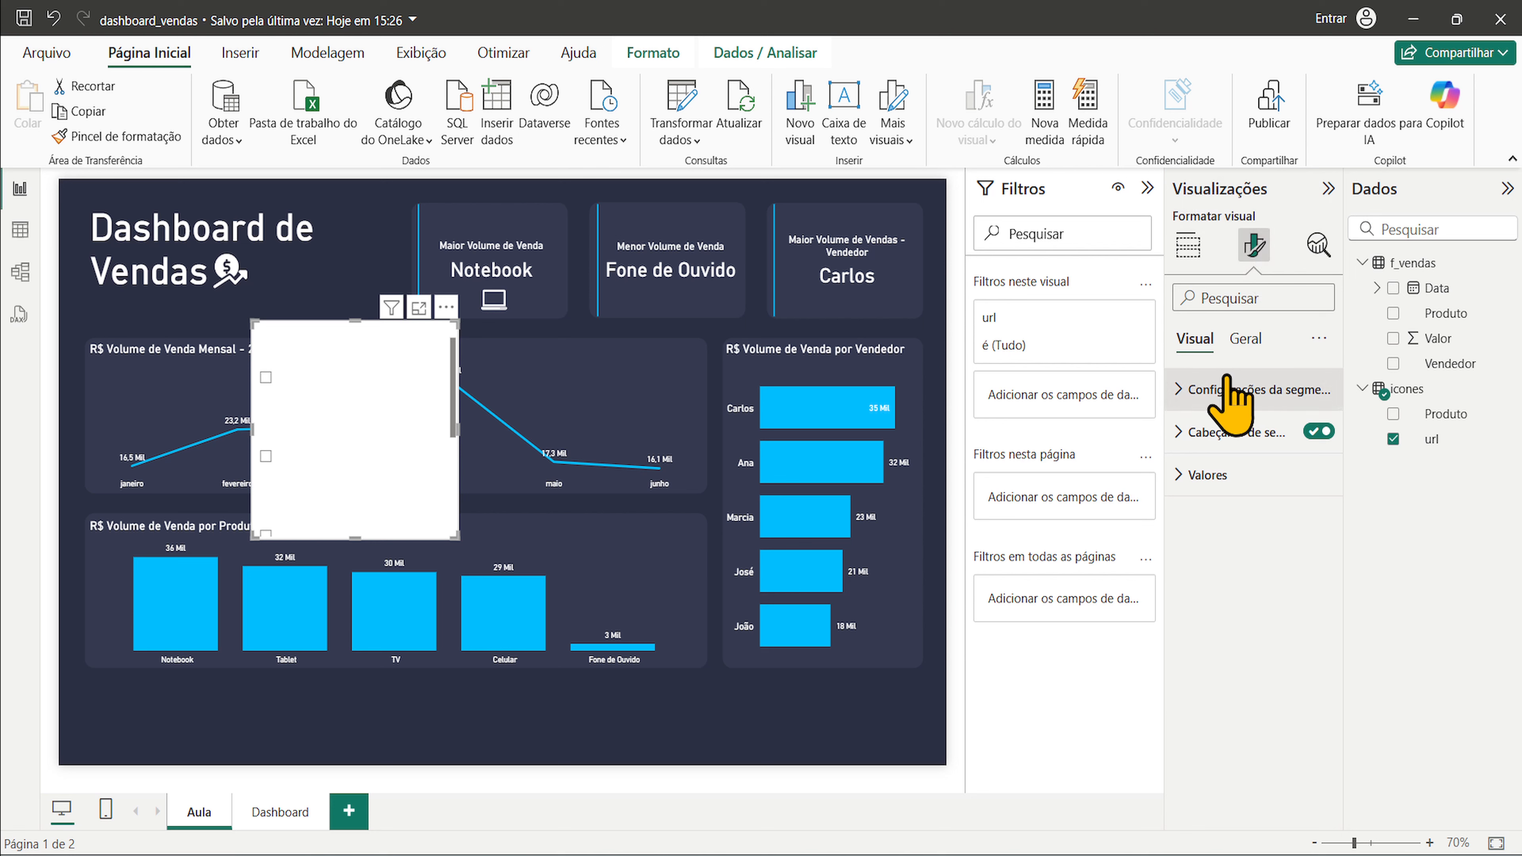
left_click(1231, 391)
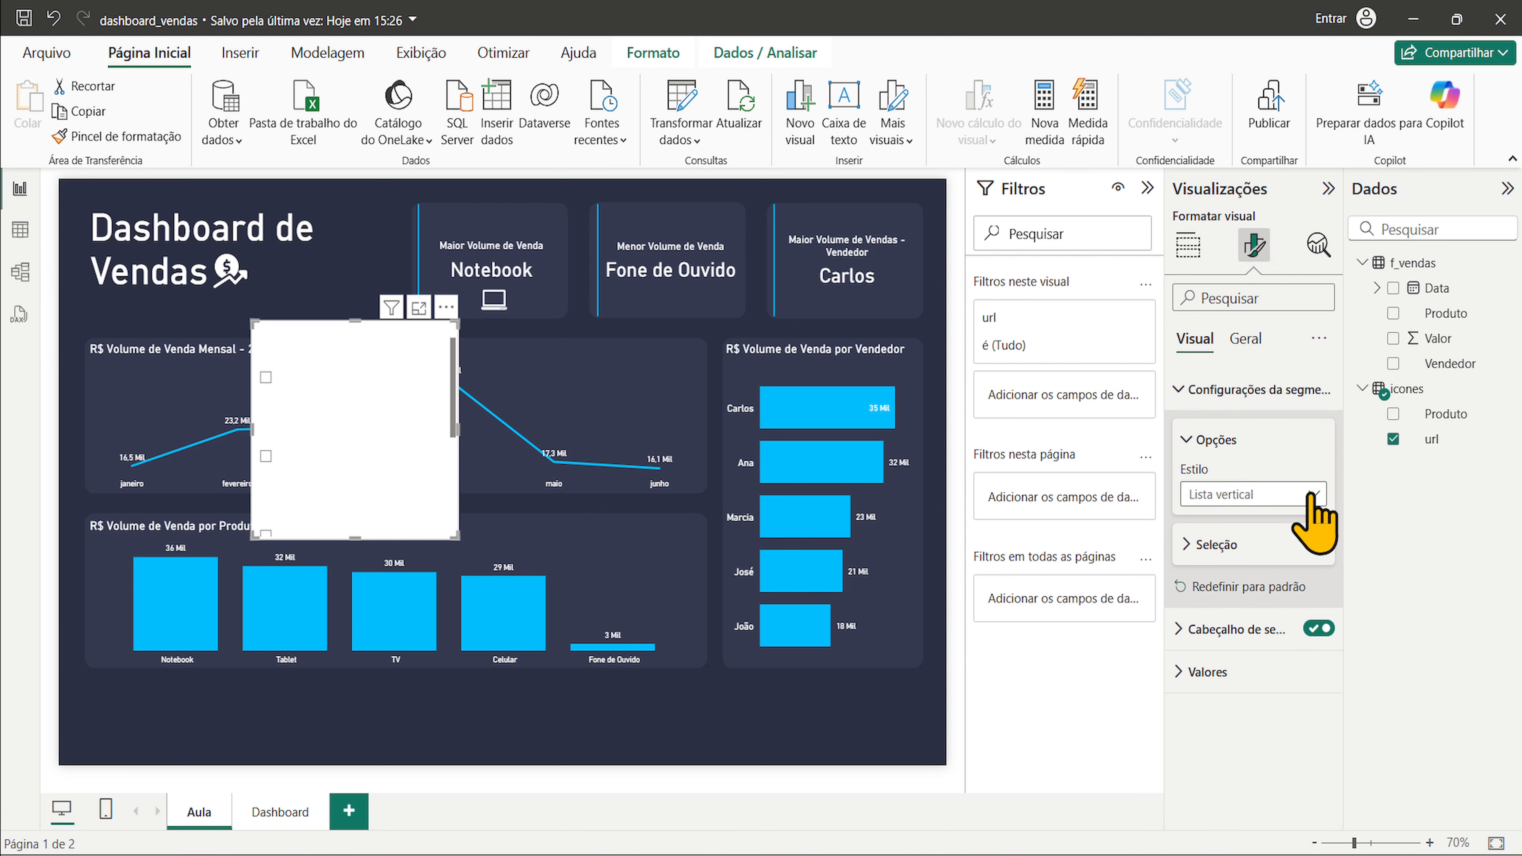
left_click(1294, 495)
left_click(1287, 544)
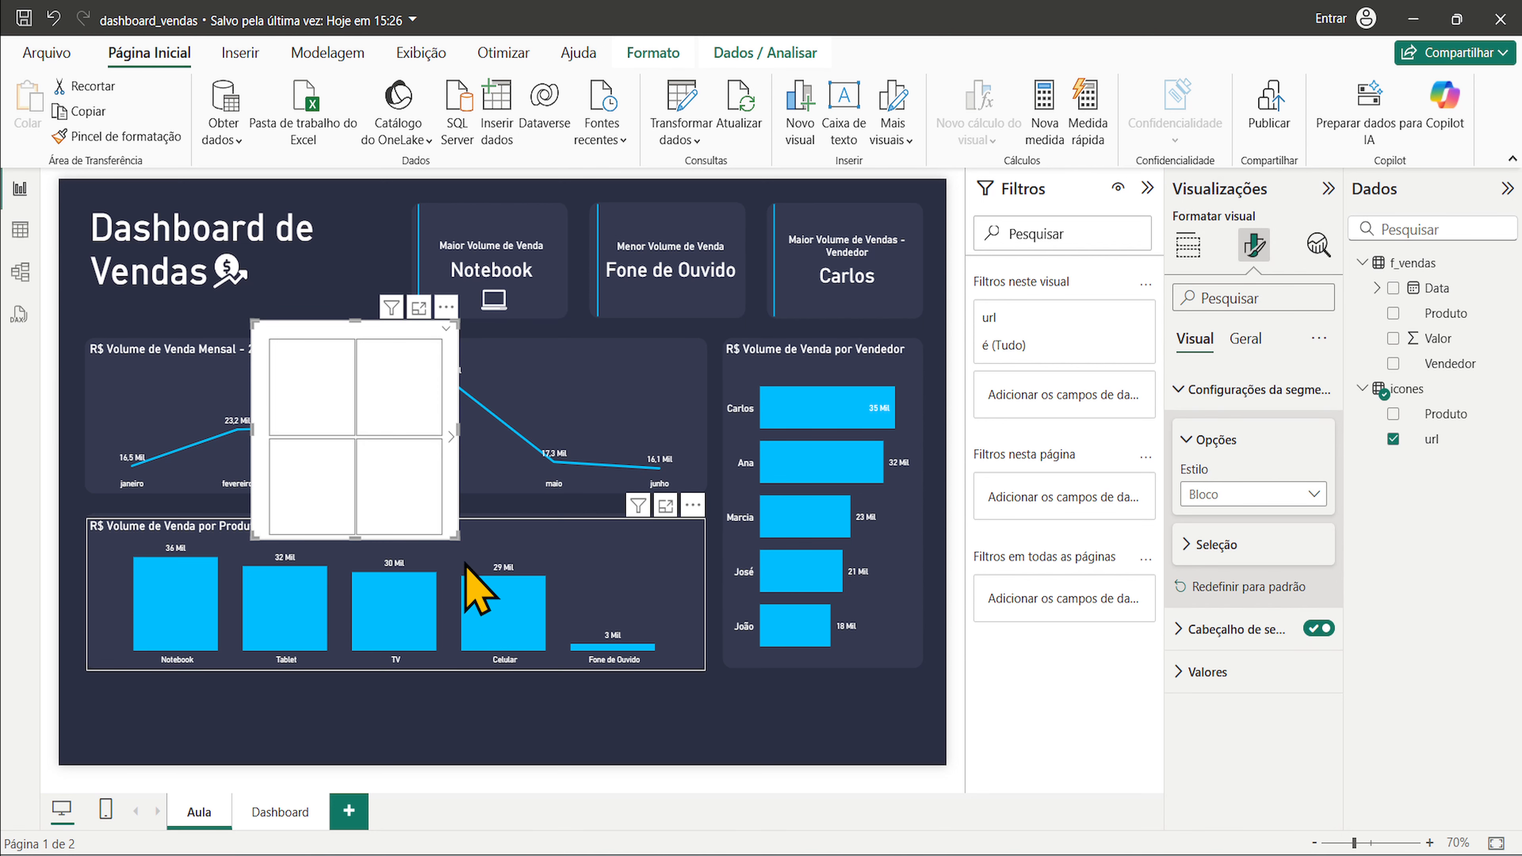
left_click_drag(458, 538, 878, 467)
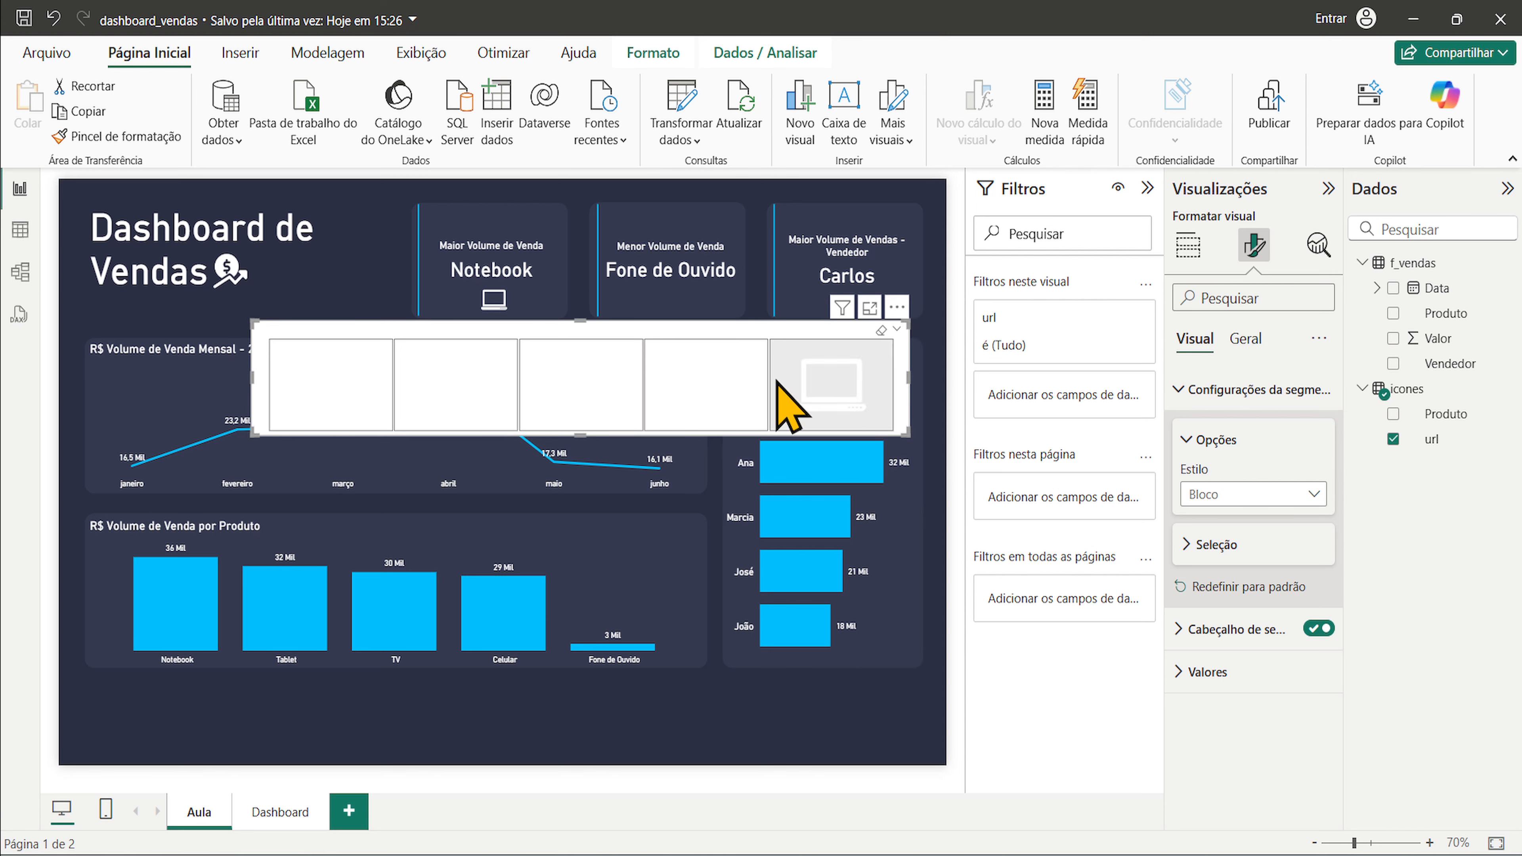
left_click_drag(738, 346, 650, 660)
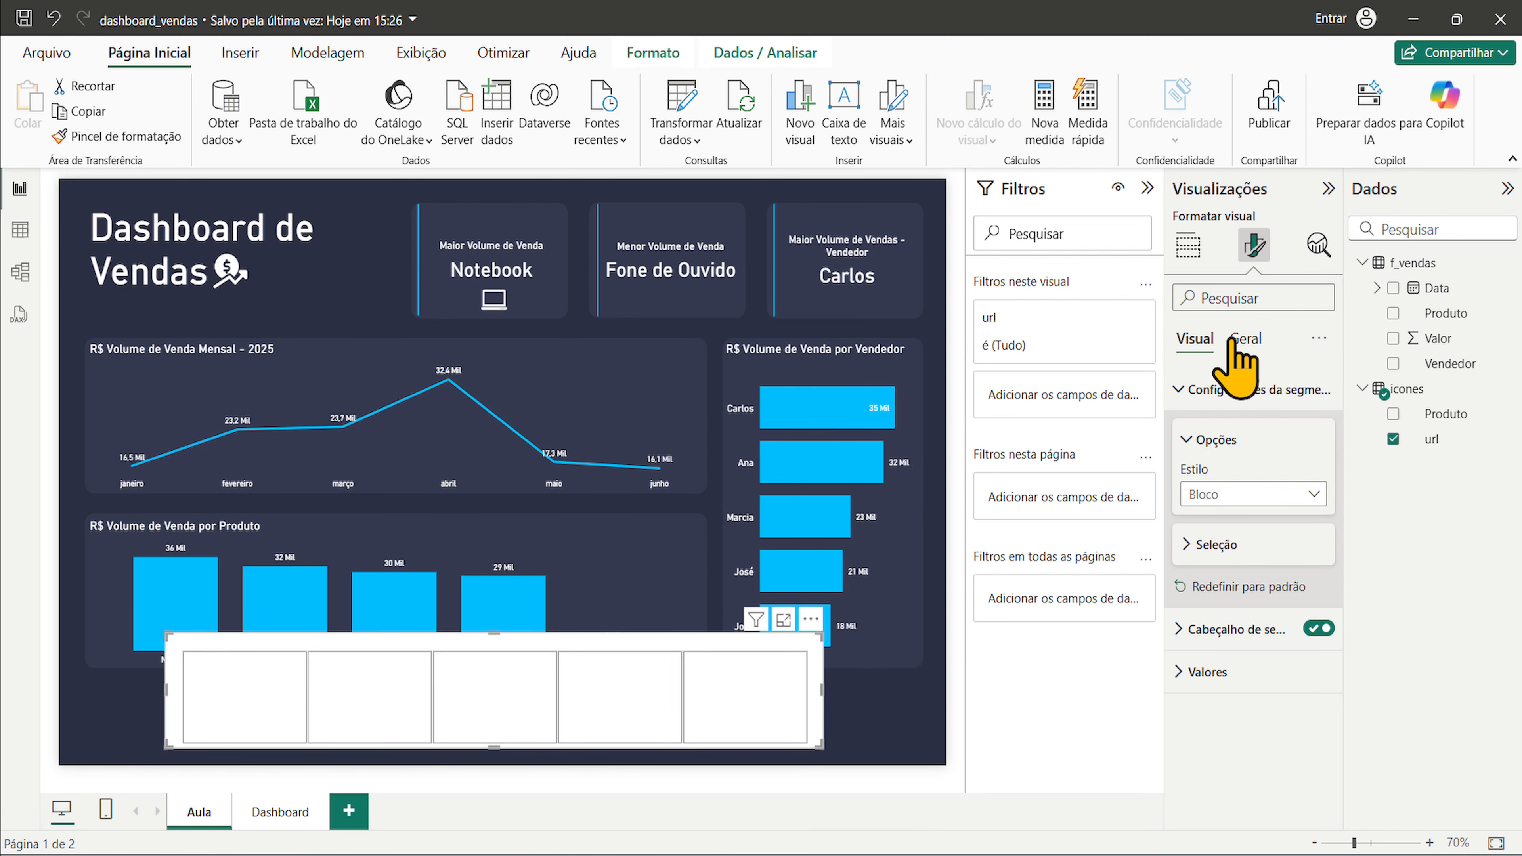
- Turn off the slicer's background (Tela de fundo)
left_click(1256, 353)
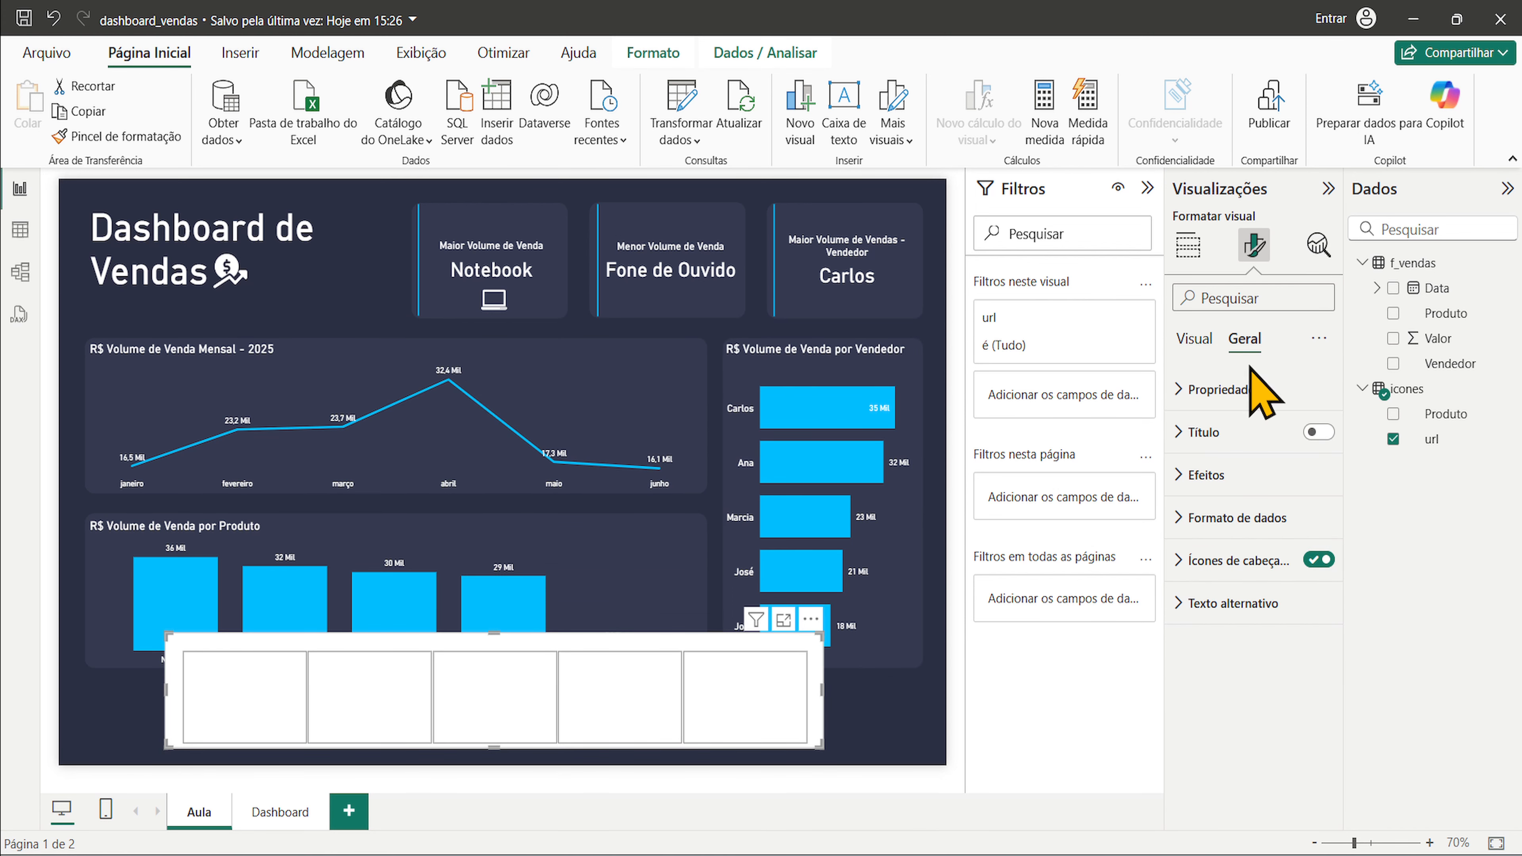
left_click(1240, 478)
left_click(1314, 525)
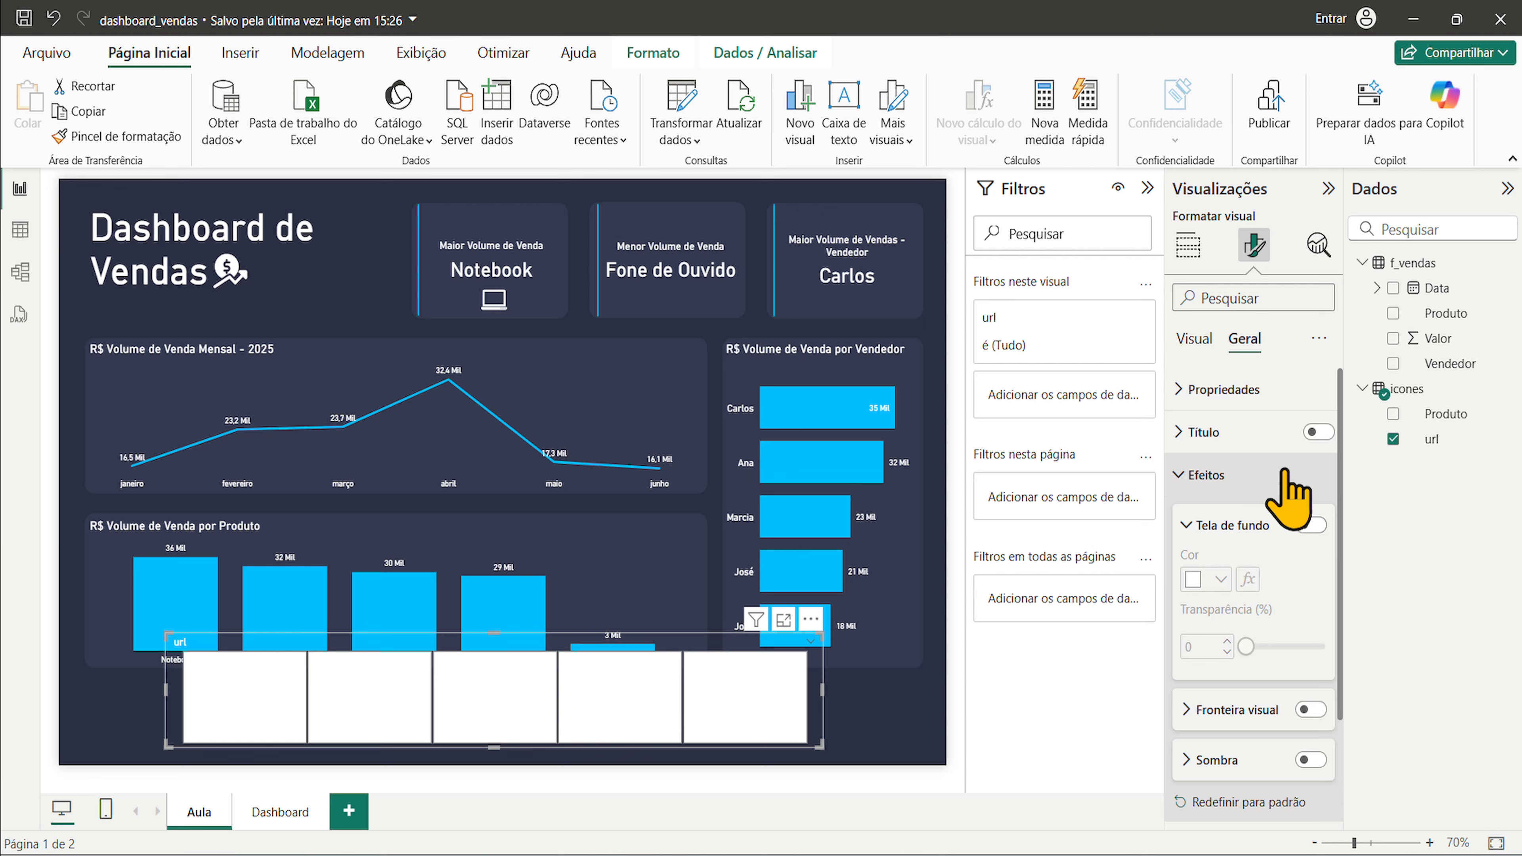
- Turn off the Responsivo option in the slicer's advanced properties
left_click(1225, 391)
scroll(1253, 659, "down", 2)
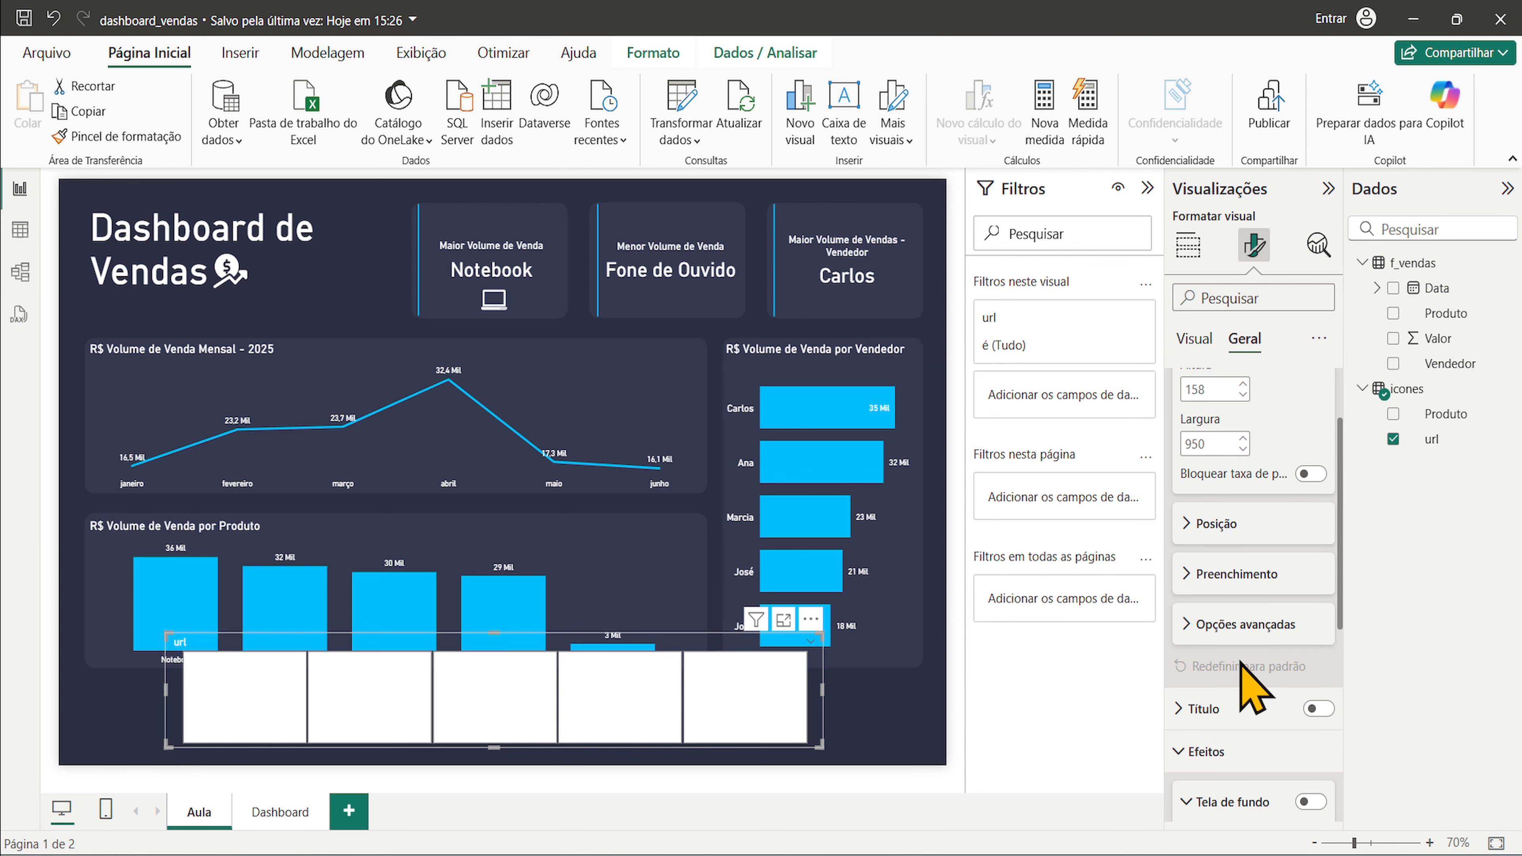
left_click(1241, 632)
scroll(1261, 659, "down", 2)
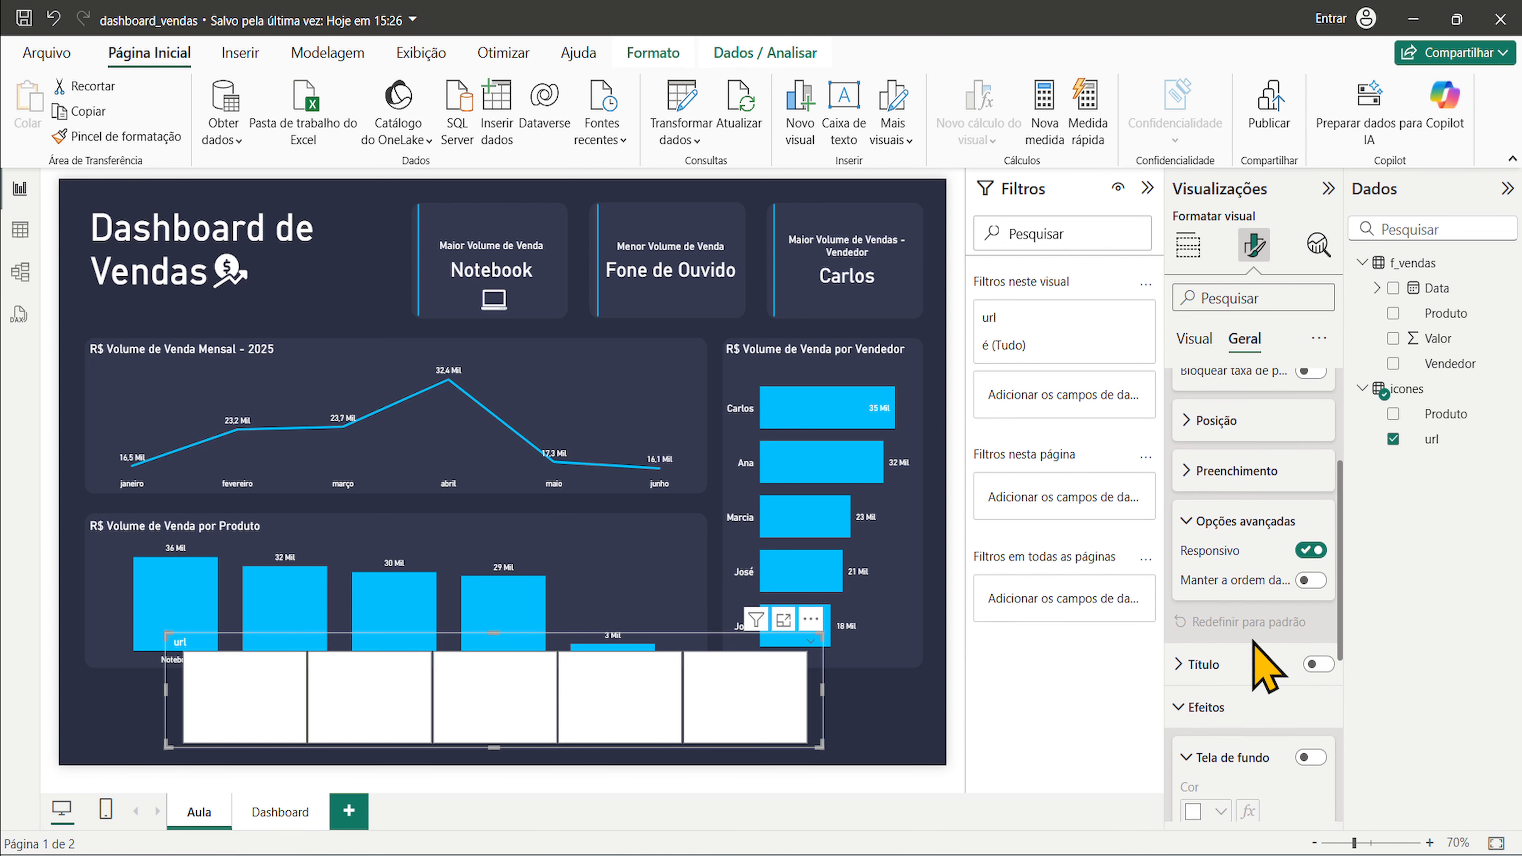
left_click(1310, 549)
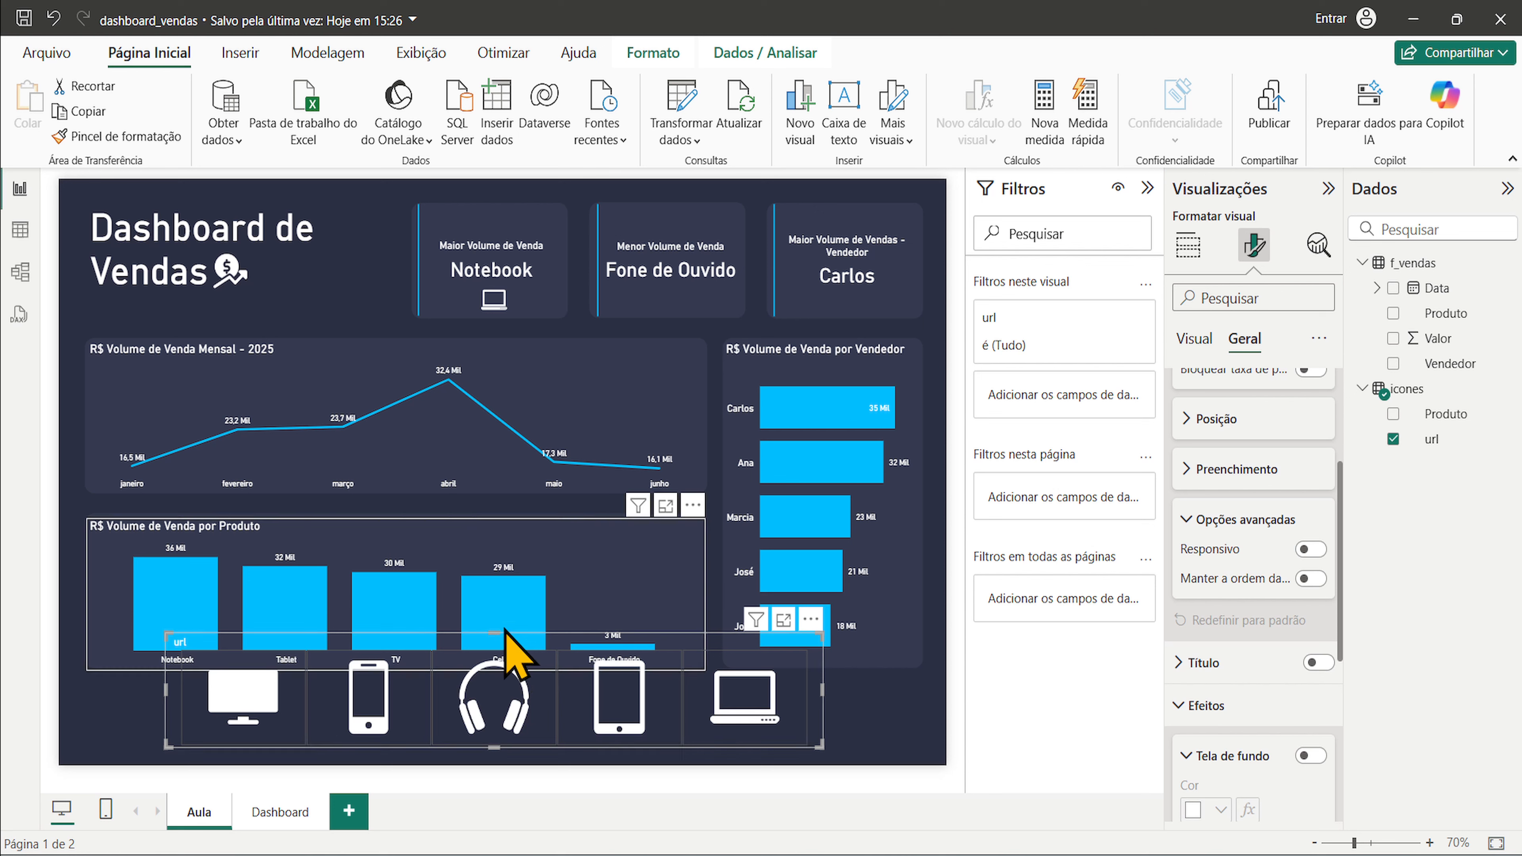
- Lower the slicer's upper edge to just below the product chart and replace its url field name with a blank
left_click_drag(495, 632, 513, 673)
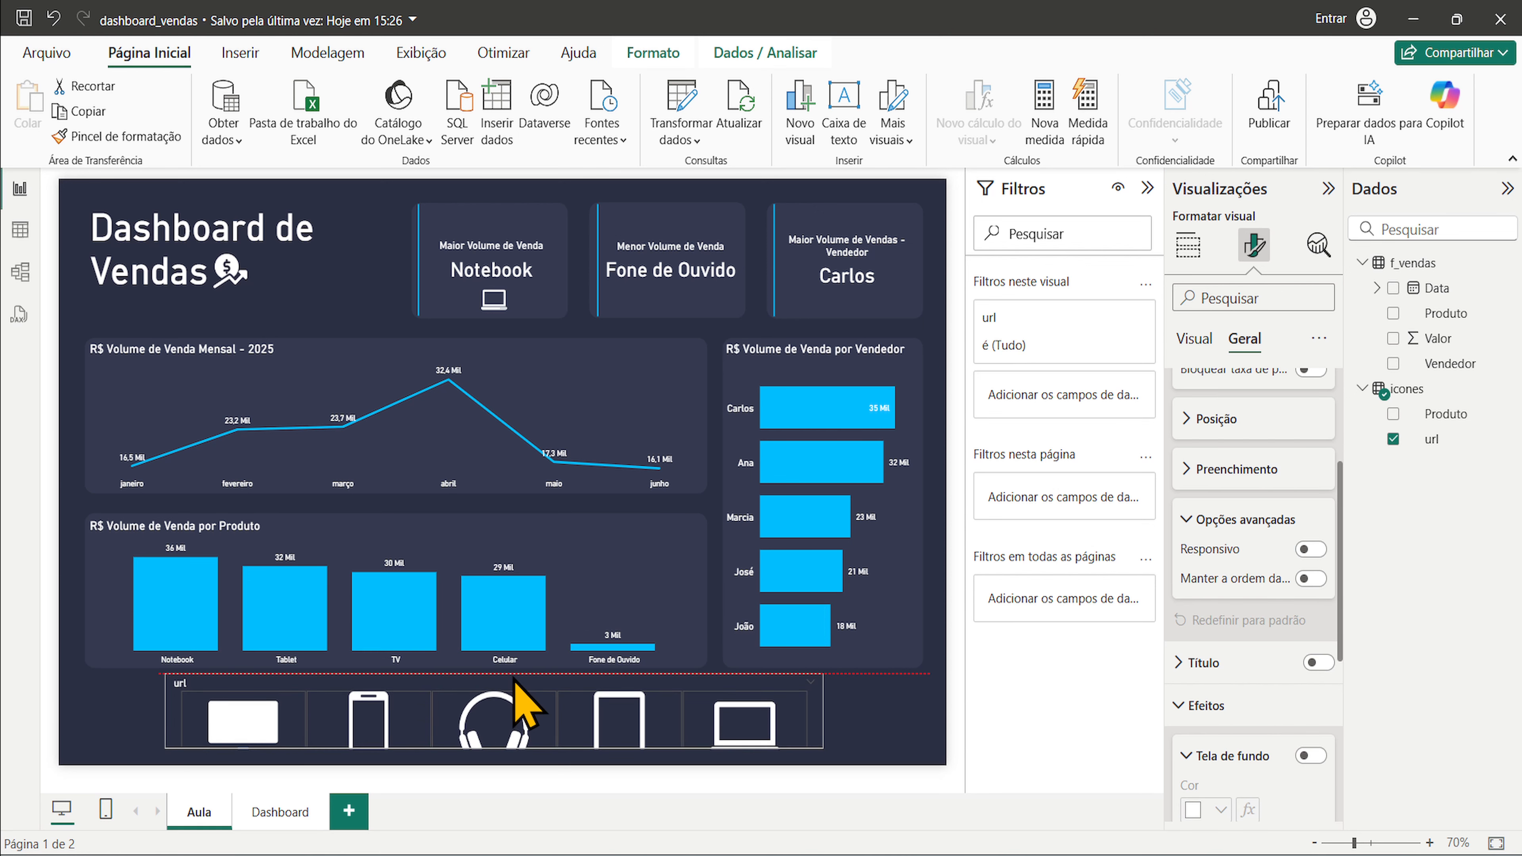
left_click(1192, 248)
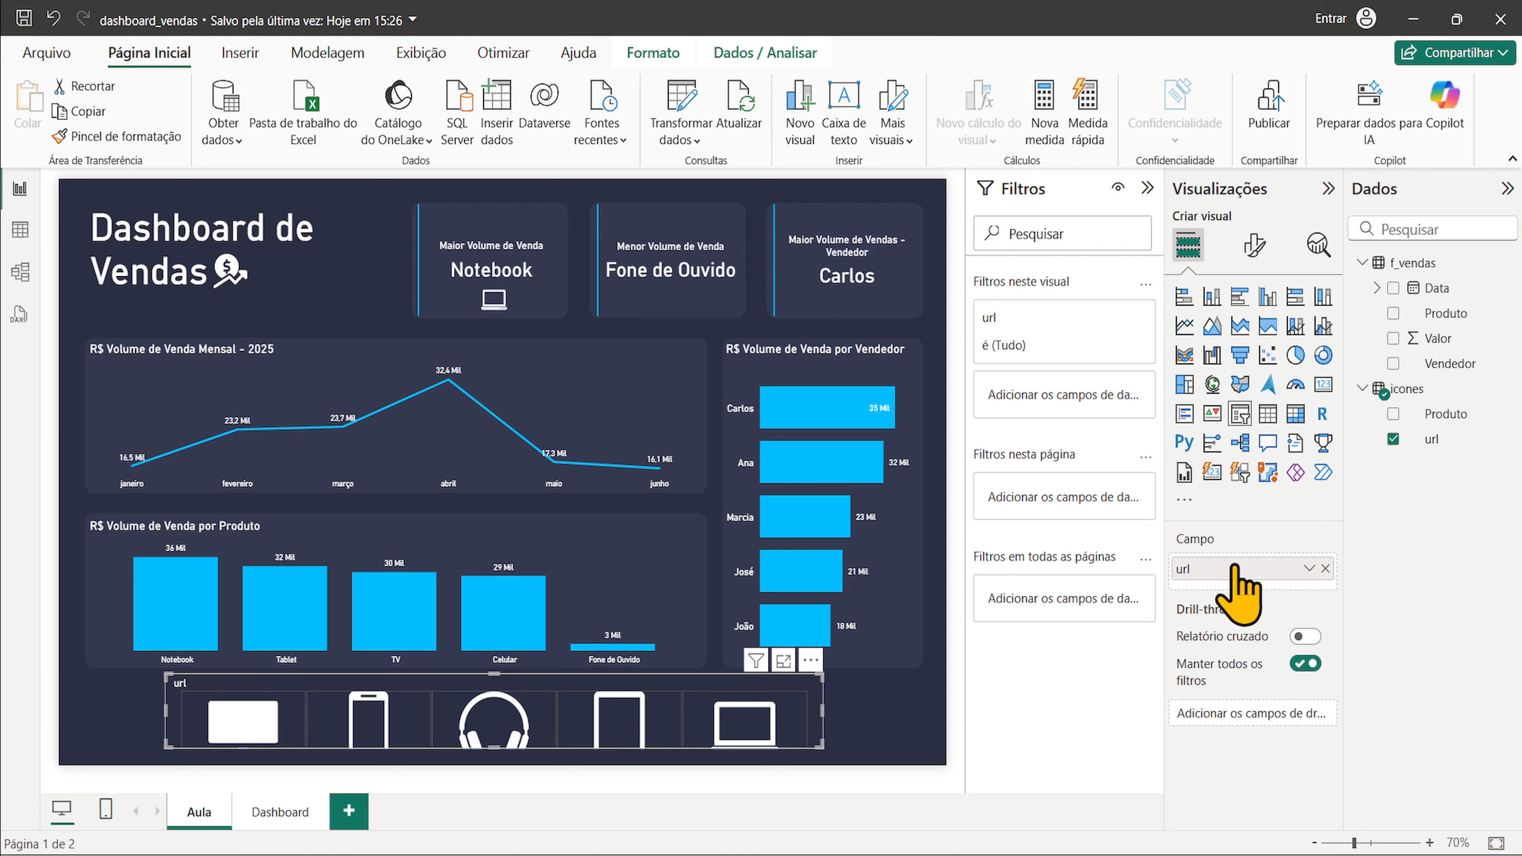
key("BackSpace")
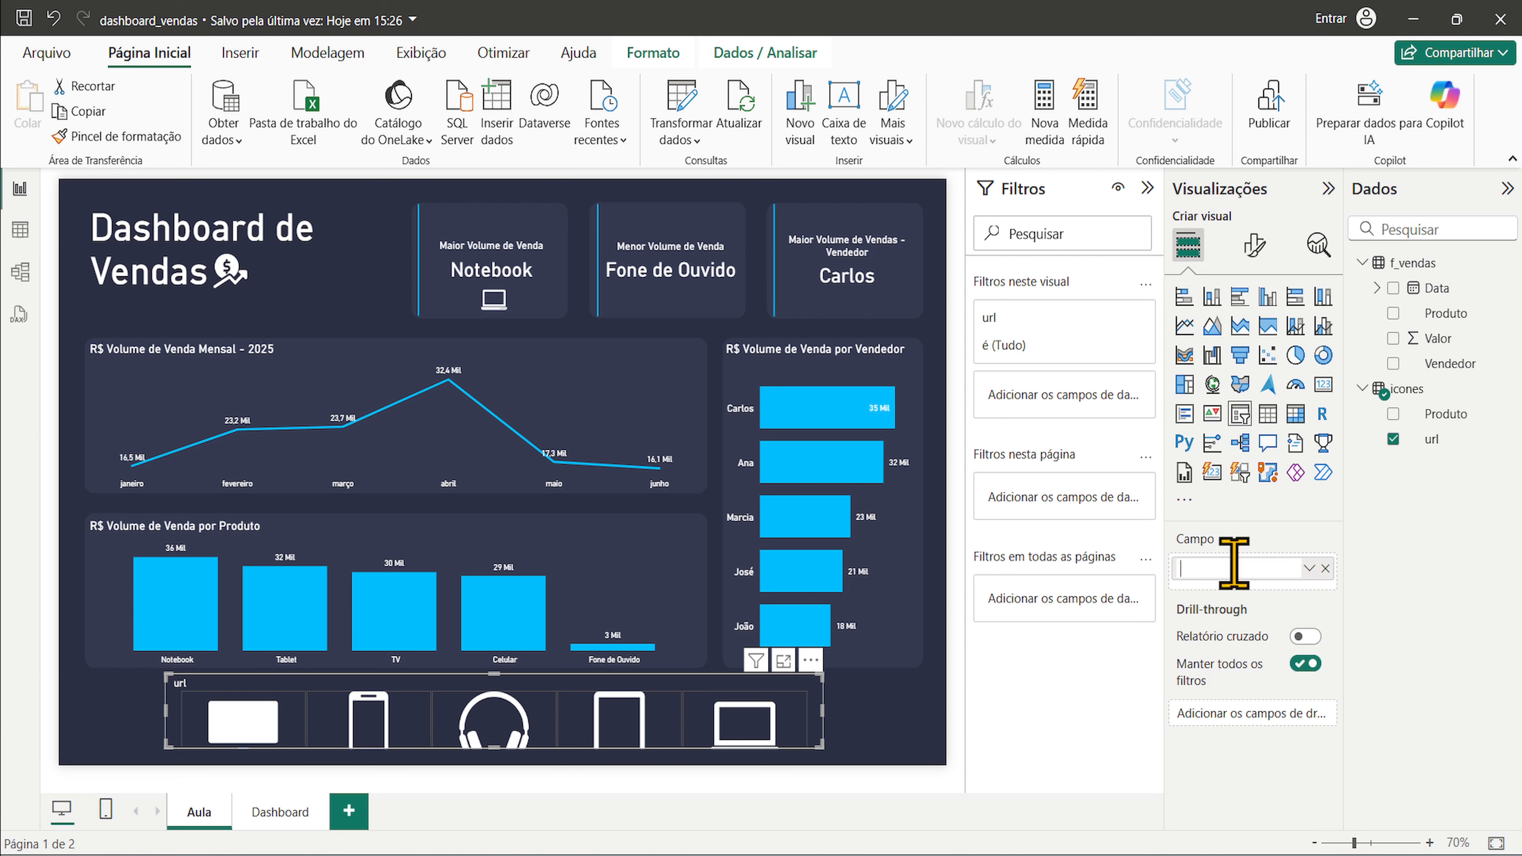
key("Return")
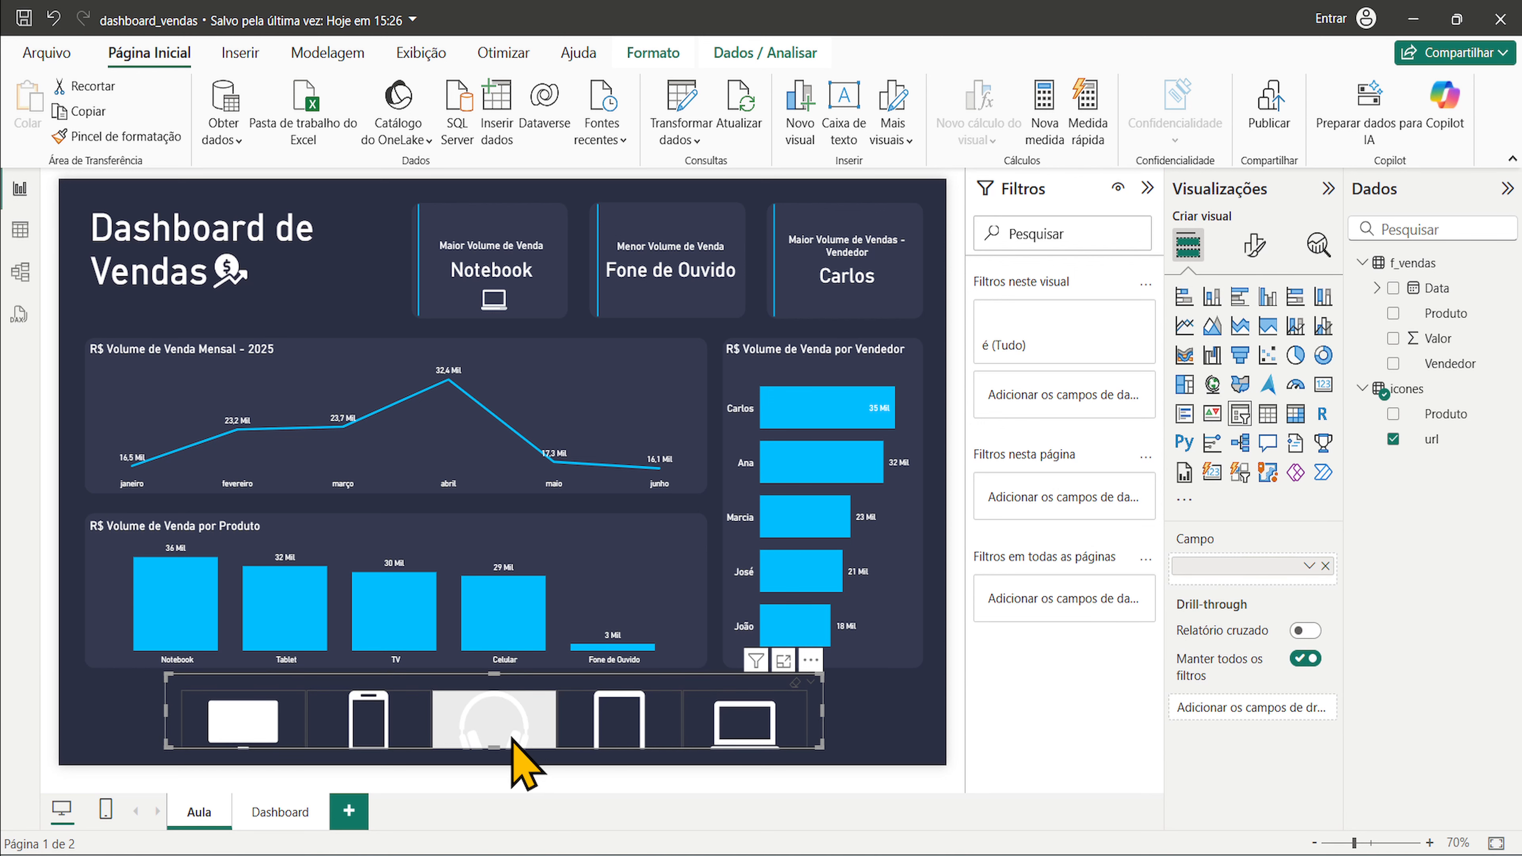
- Stretch the slicer down to the page's lower edge and sideways to span the full width of the charts above
left_click_drag(496, 747, 498, 755)
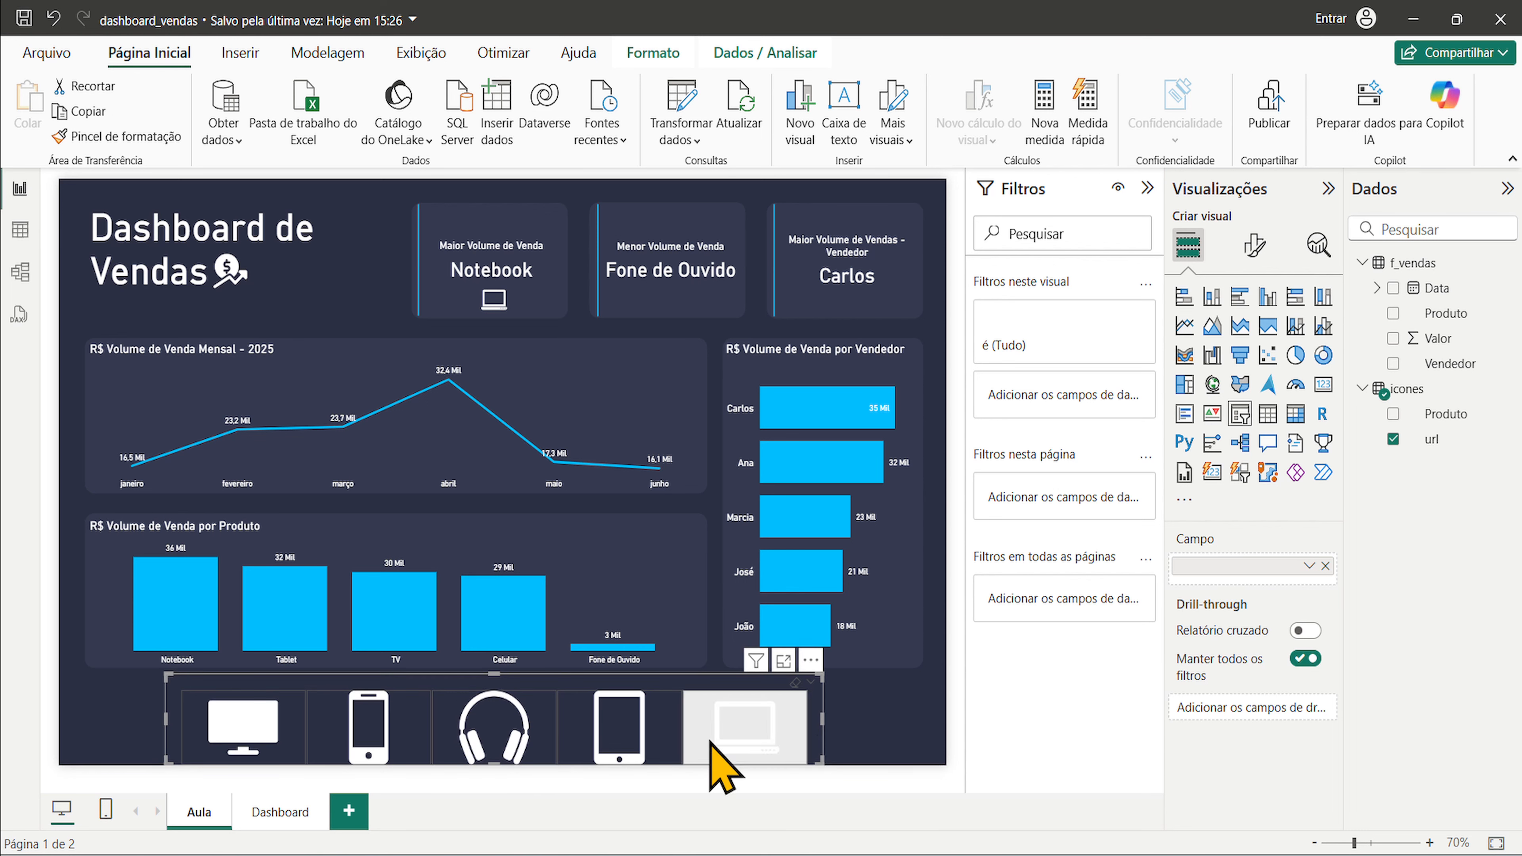
left_click_drag(820, 721, 925, 757)
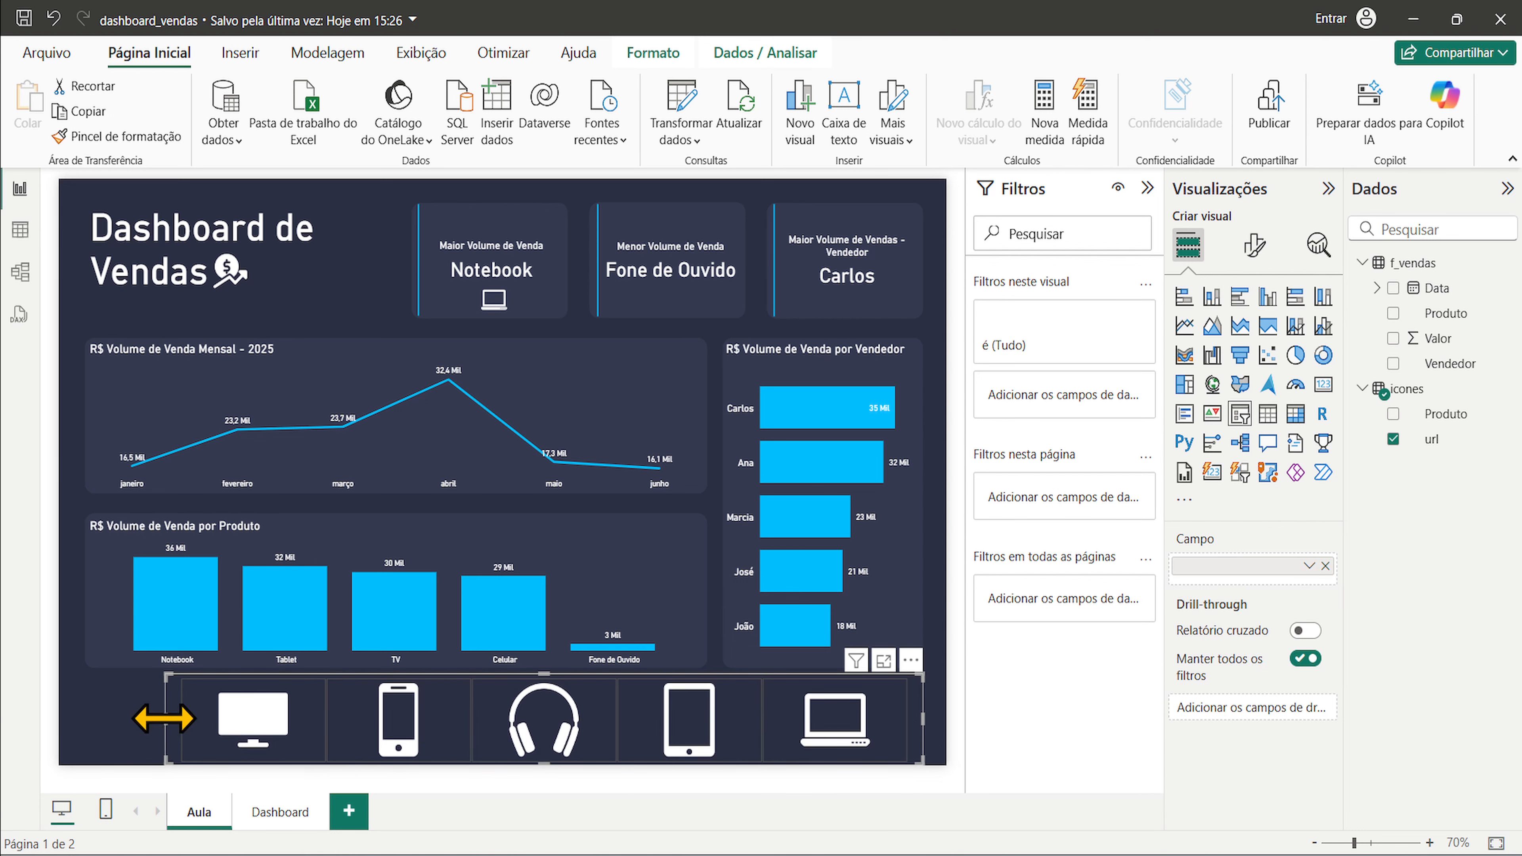
left_click_drag(163, 718, 88, 722)
- Test the icon slicer by filtering the dashboard with the phone, headphones, tablet, laptop and TV tiles in turn
left_click(416, 736)
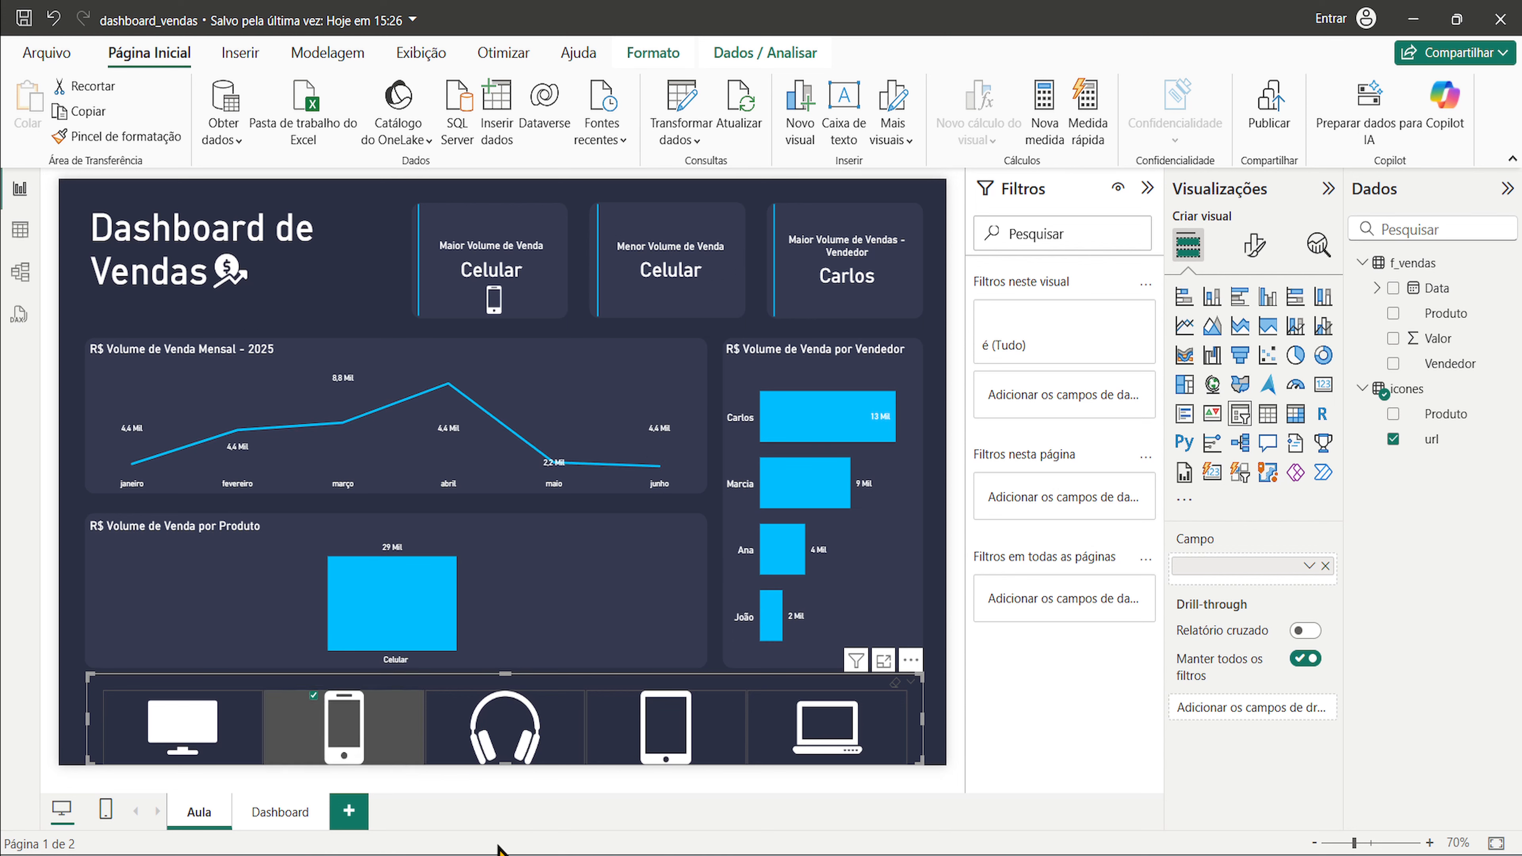
left_click(504, 732)
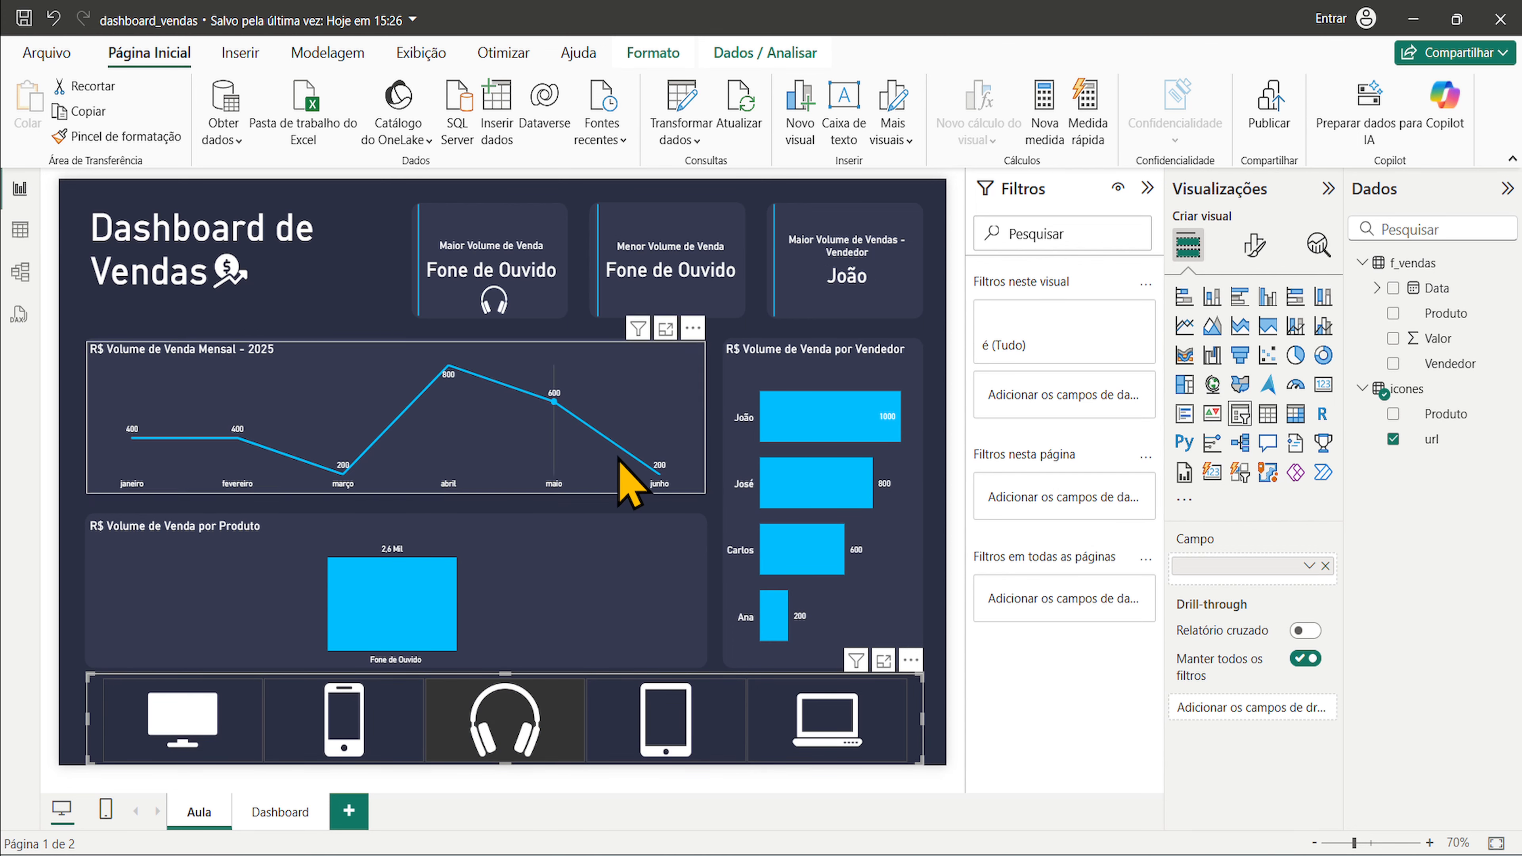
left_click(666, 720)
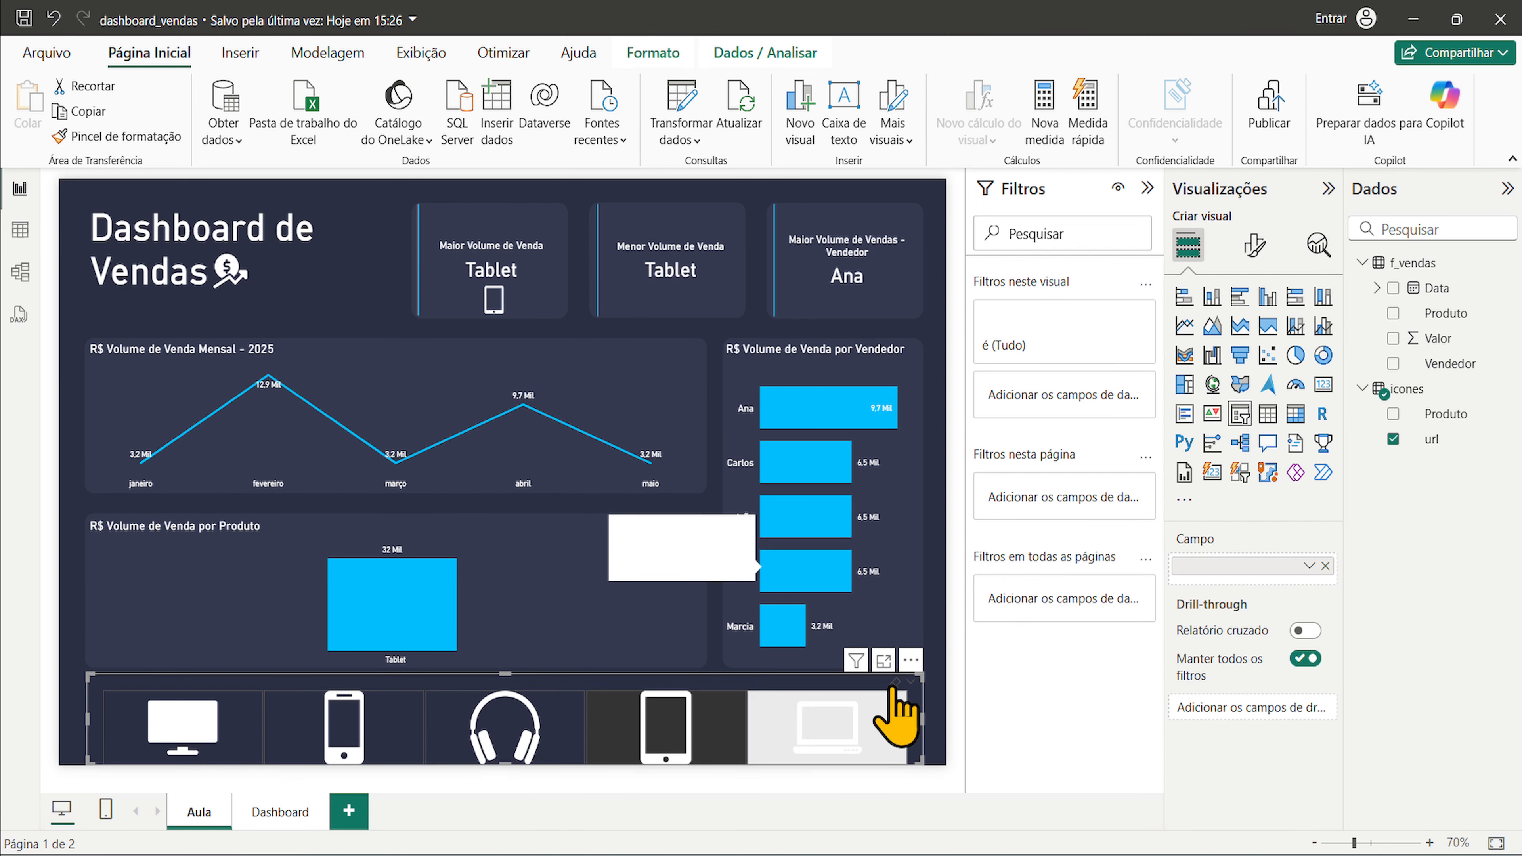
left_click(855, 727)
left_click(194, 724)
mouse_move(188, 471)
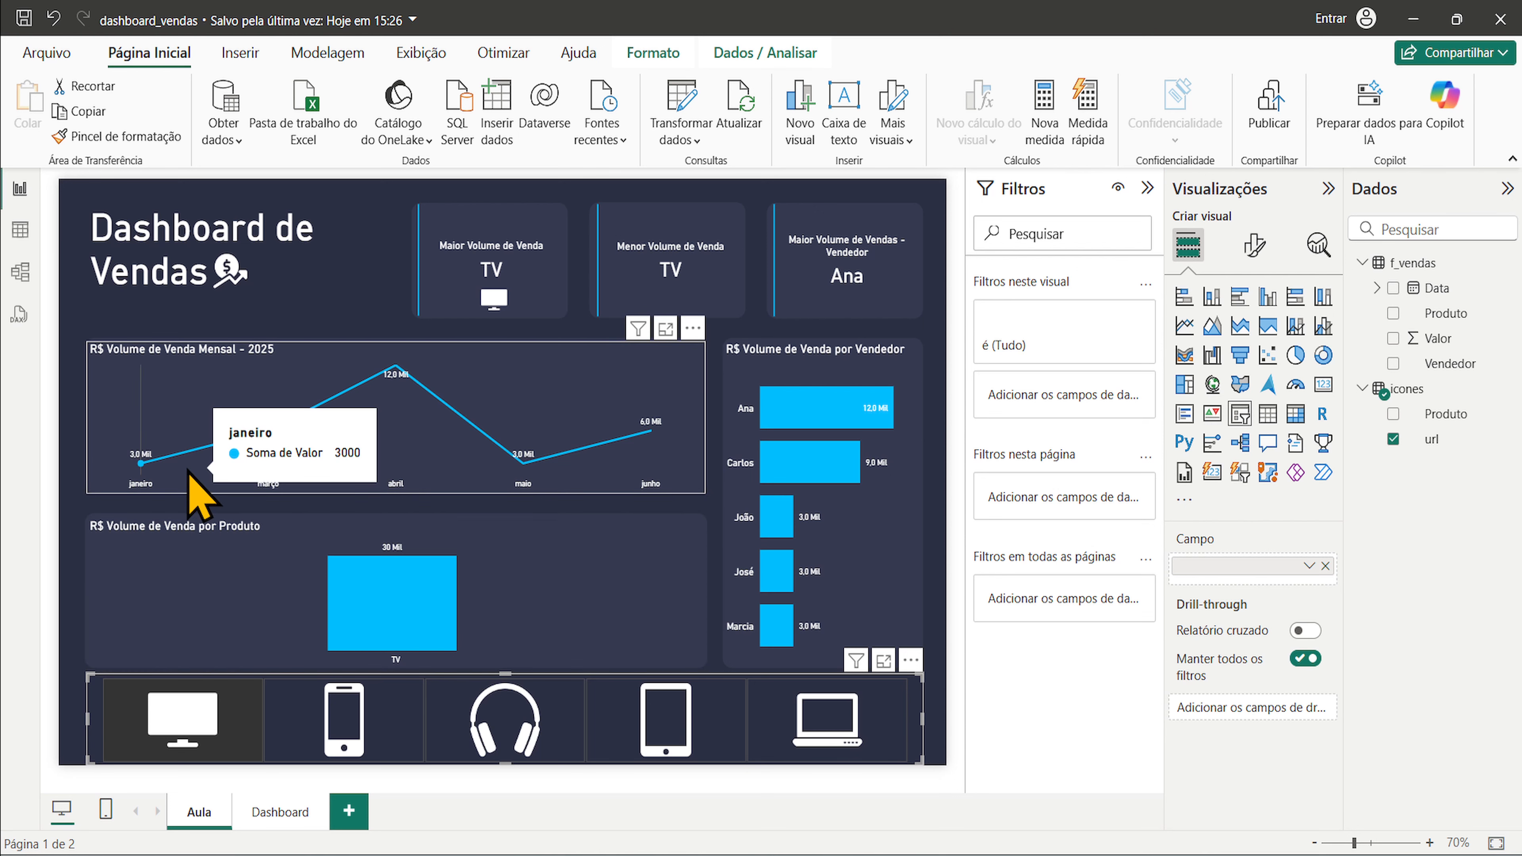